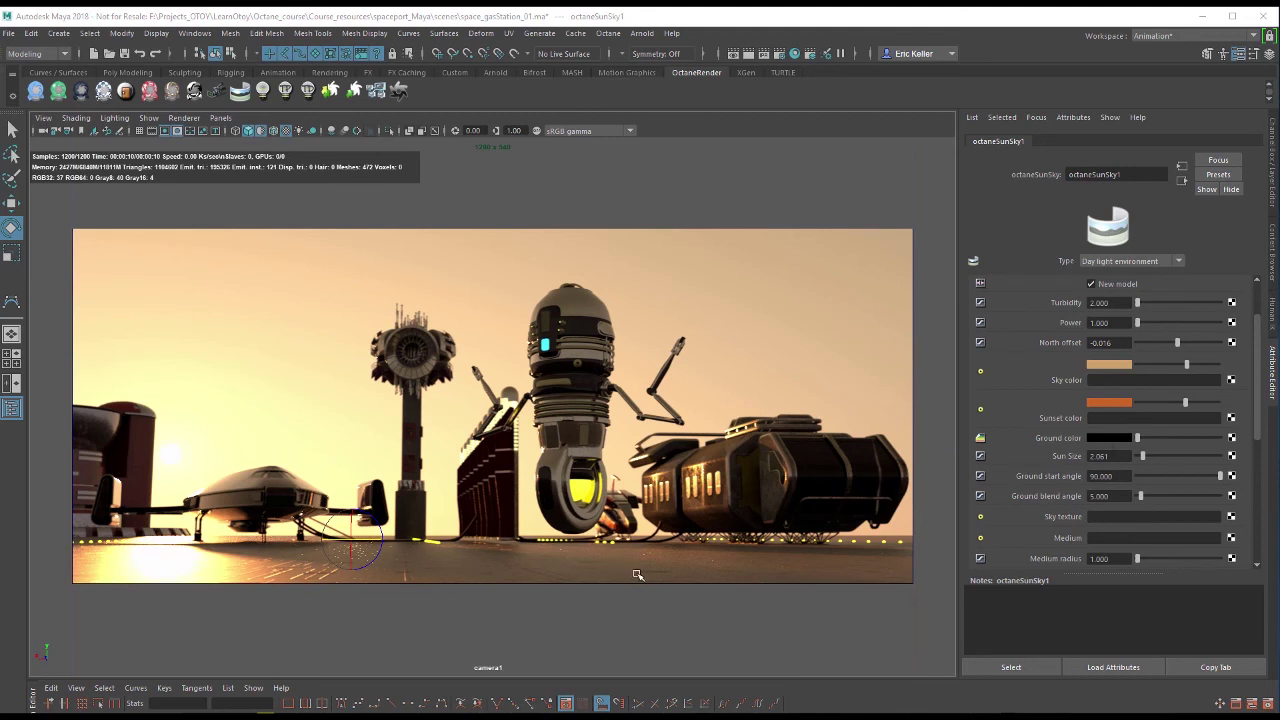
Deselect octaneSunSky1 by clicking empty viewport space, clearing the Attribute Editor.
click(514, 580)
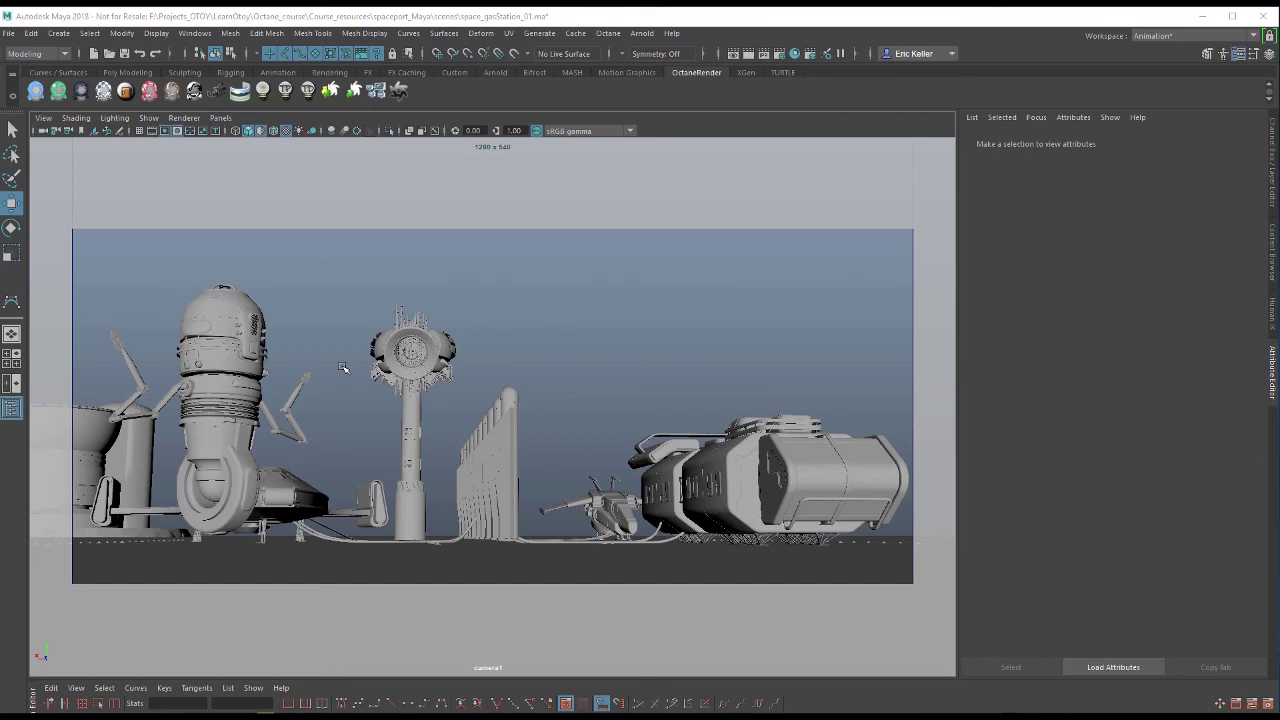
Render the viewport with OctaneRender and toggle its colour management.
click(197, 118)
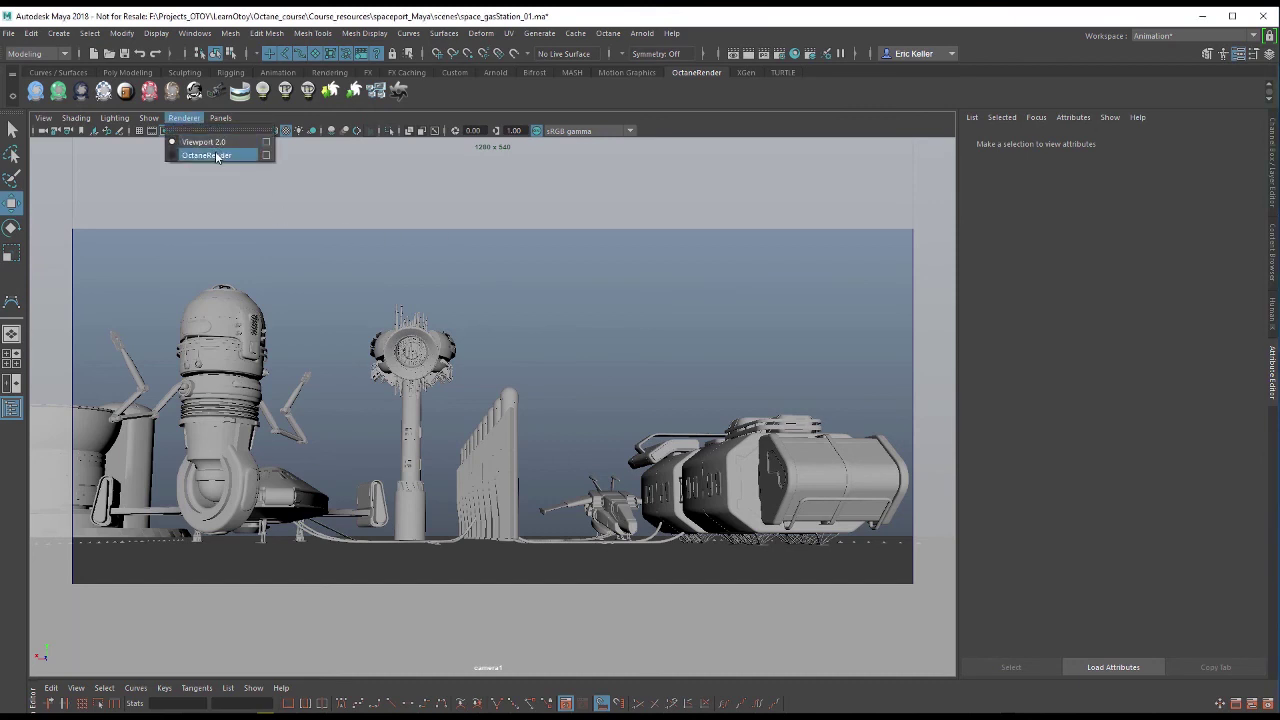
click(216, 156)
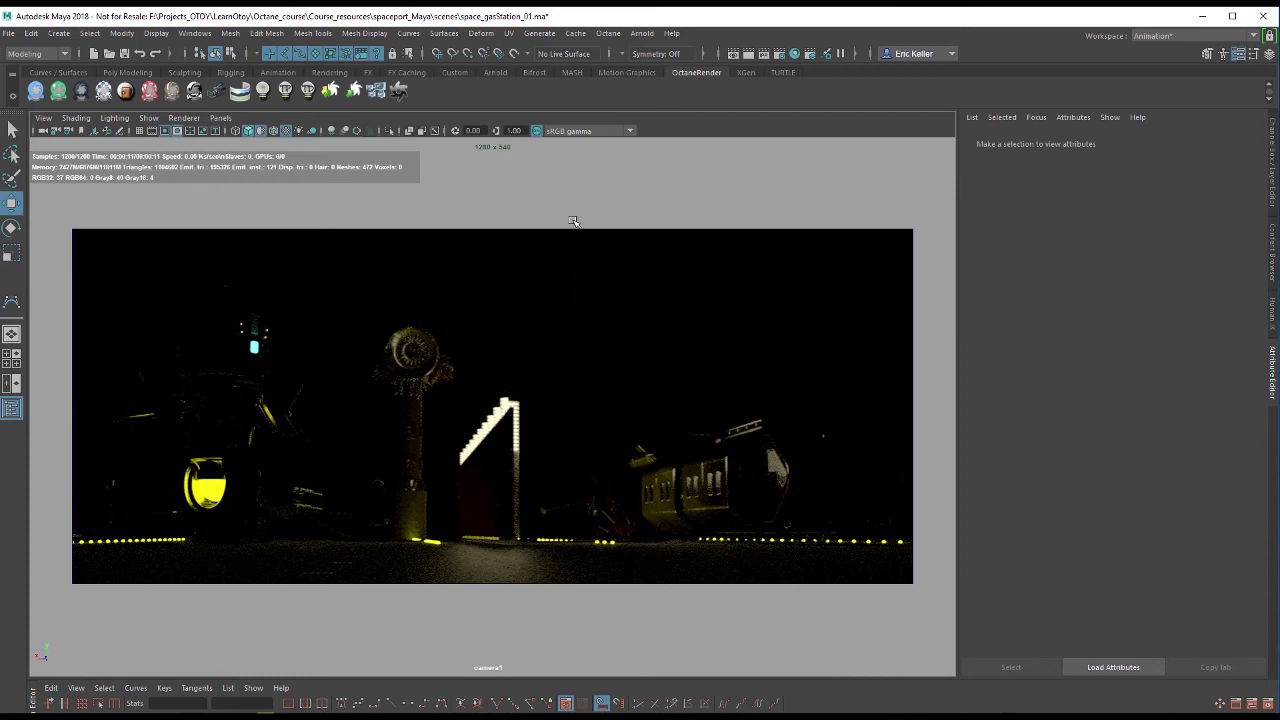
click(536, 131)
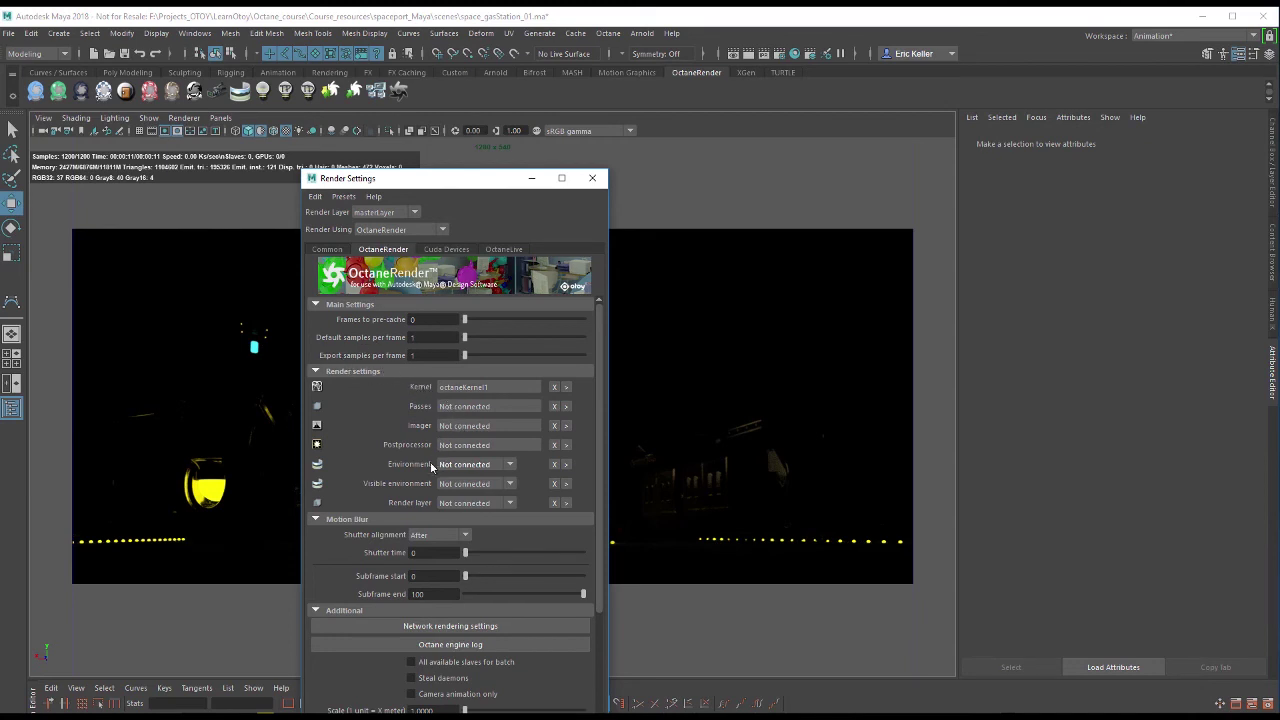
Create a new octaneSunSky1 as the Octane render environment and reposition the Render Settings window.
click(511, 467)
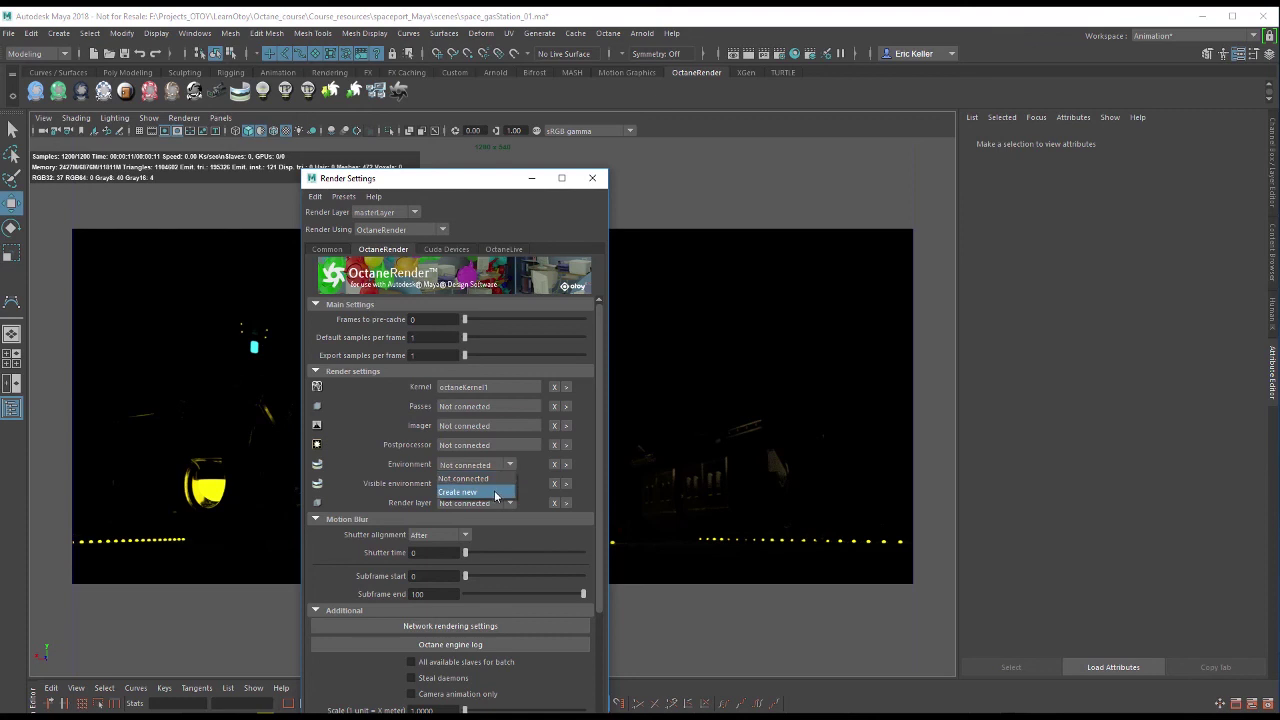
click(494, 492)
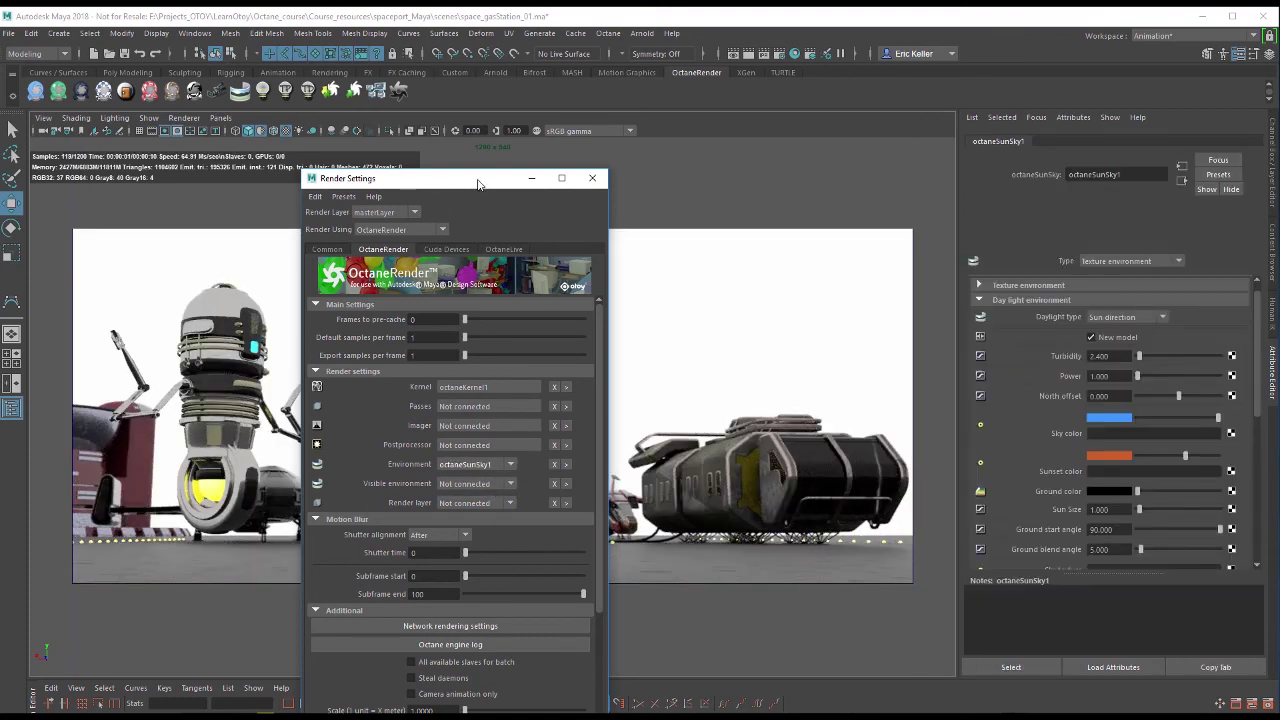
drag(478, 183, 0, 300)
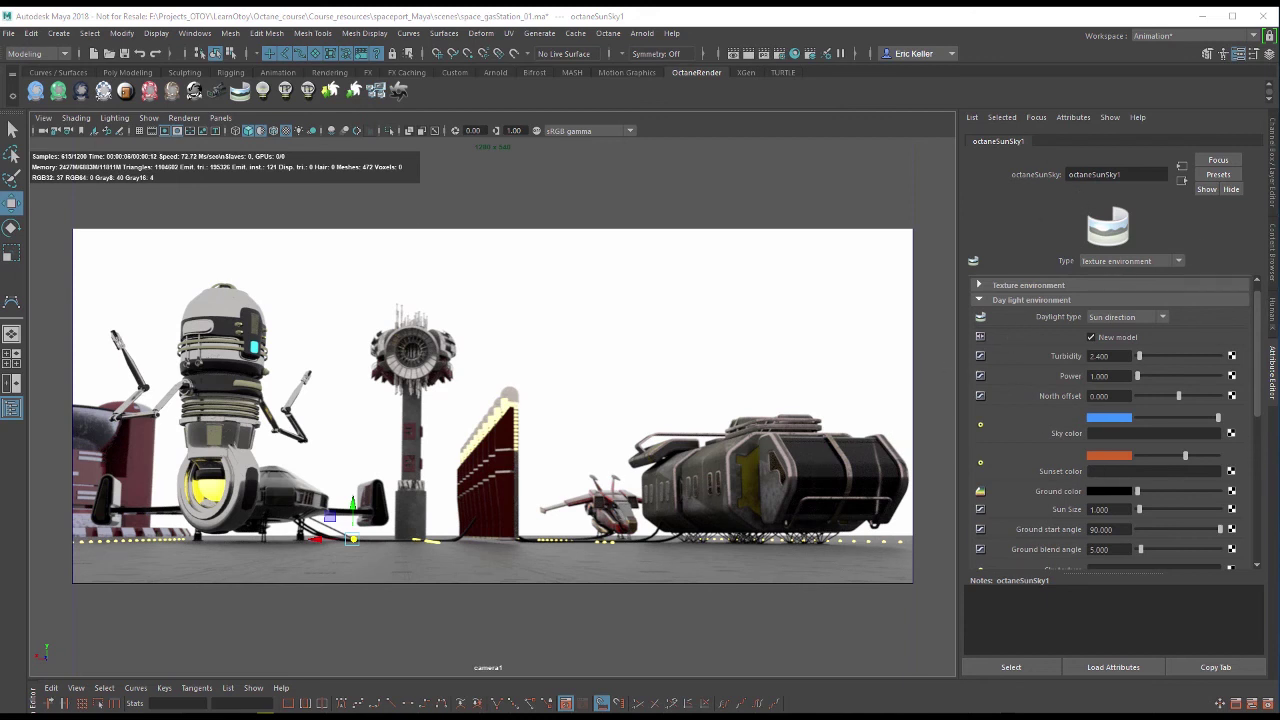
drag(3, 185, 430, 118)
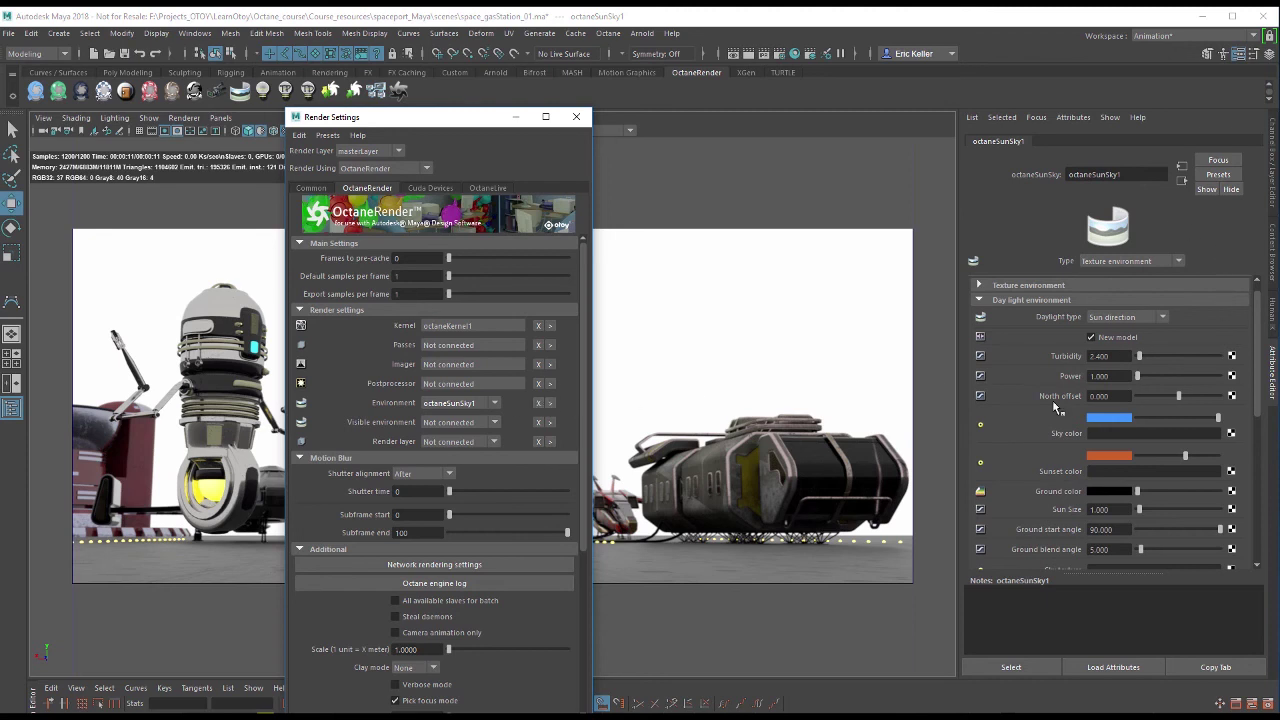
Close Render Settings and adjust the sun sky's Texture environment value, leaving it at 1.000.
click(576, 116)
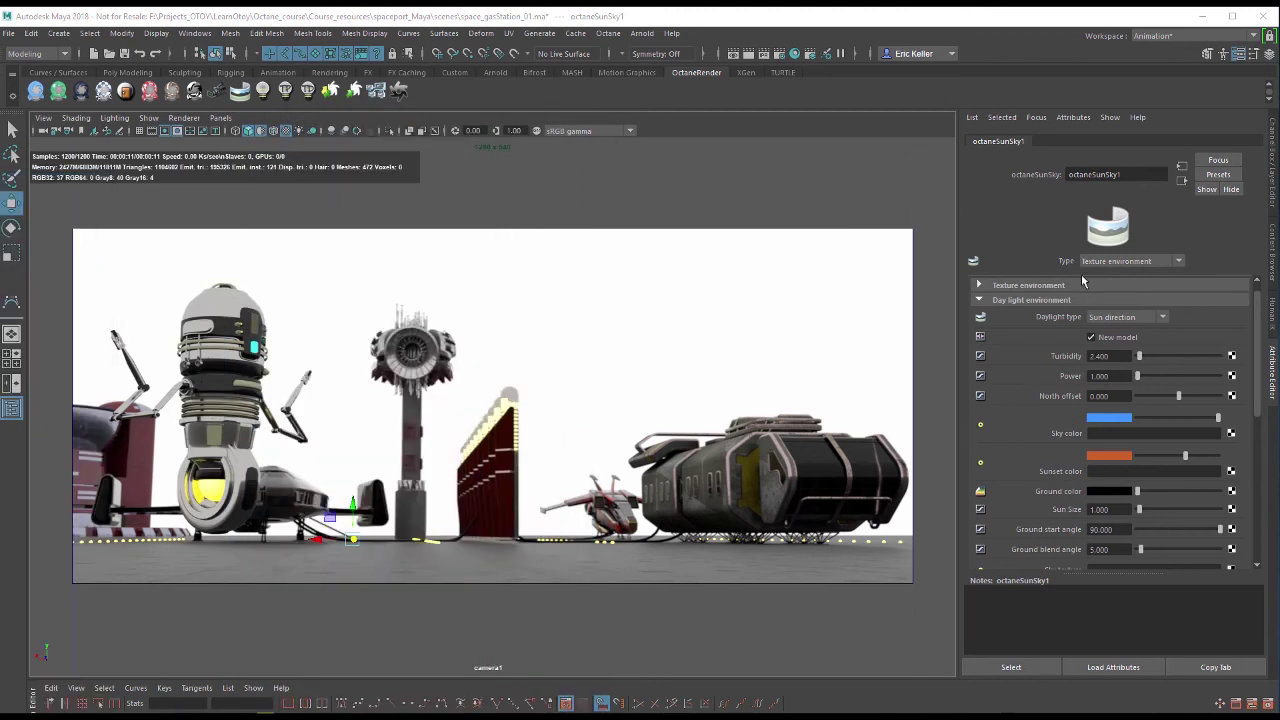
drag(1262, 331, 1260, 308)
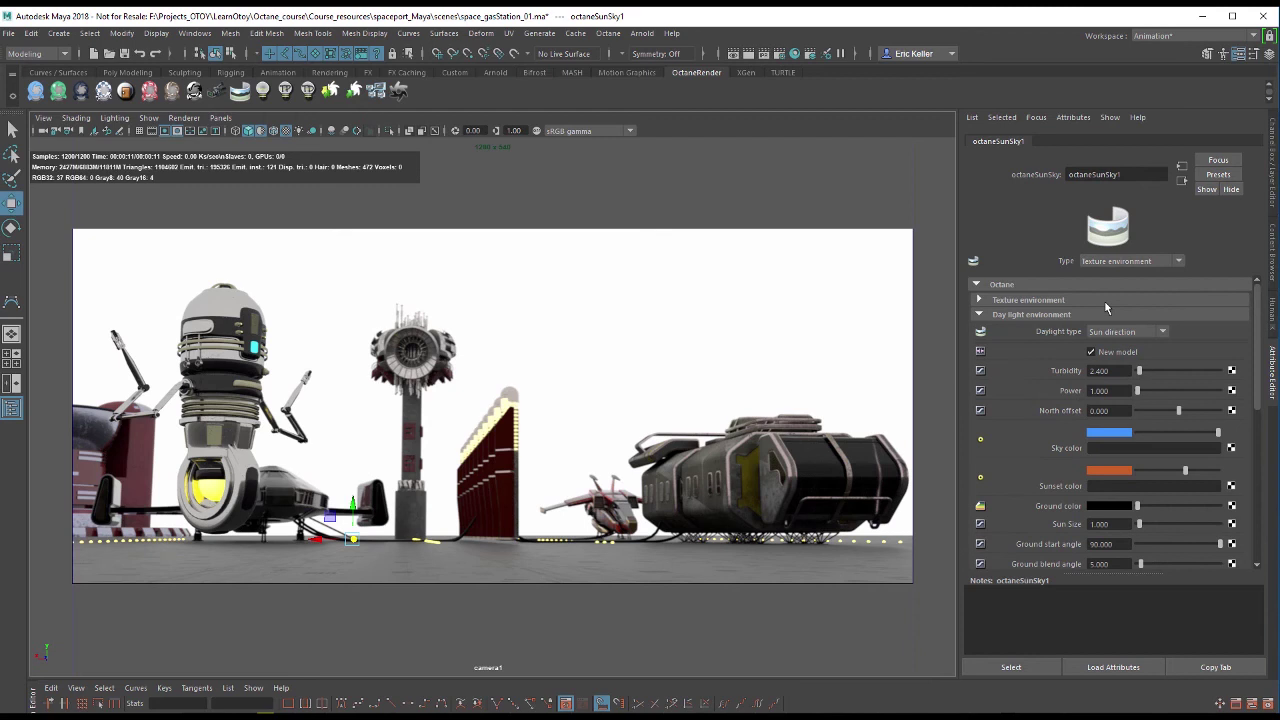
click(981, 302)
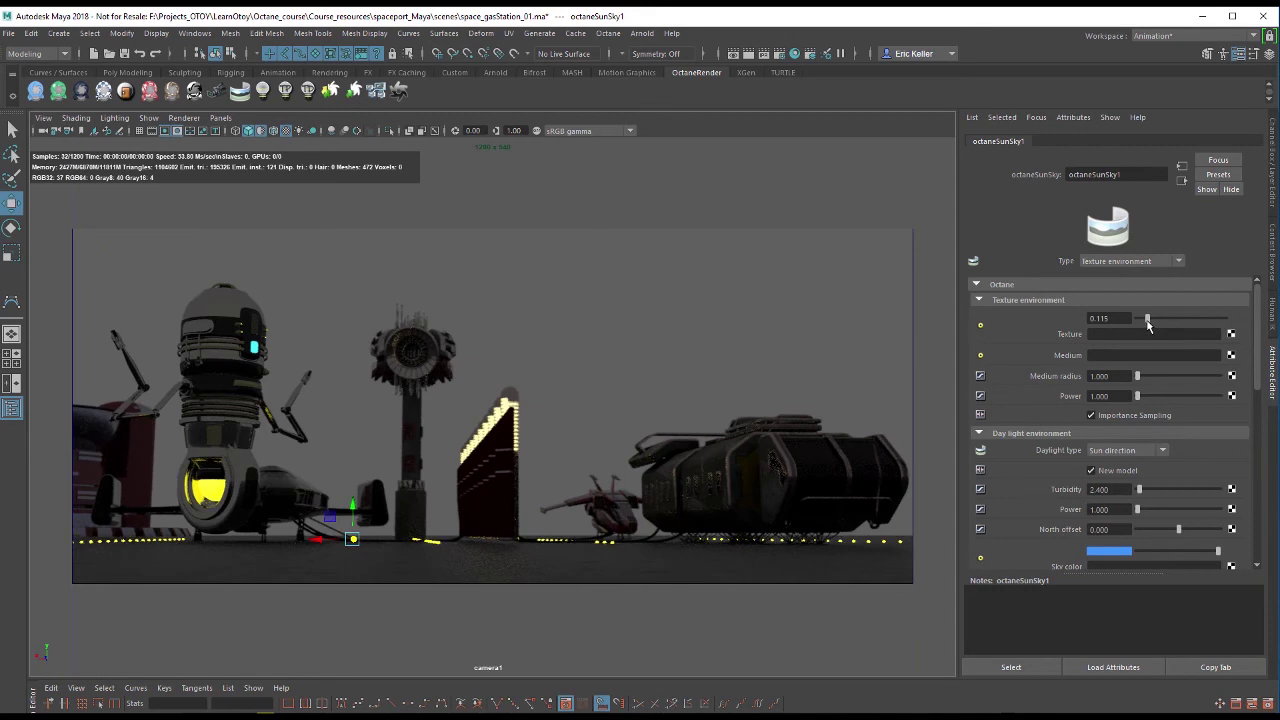
drag(1146, 325, 1229, 330)
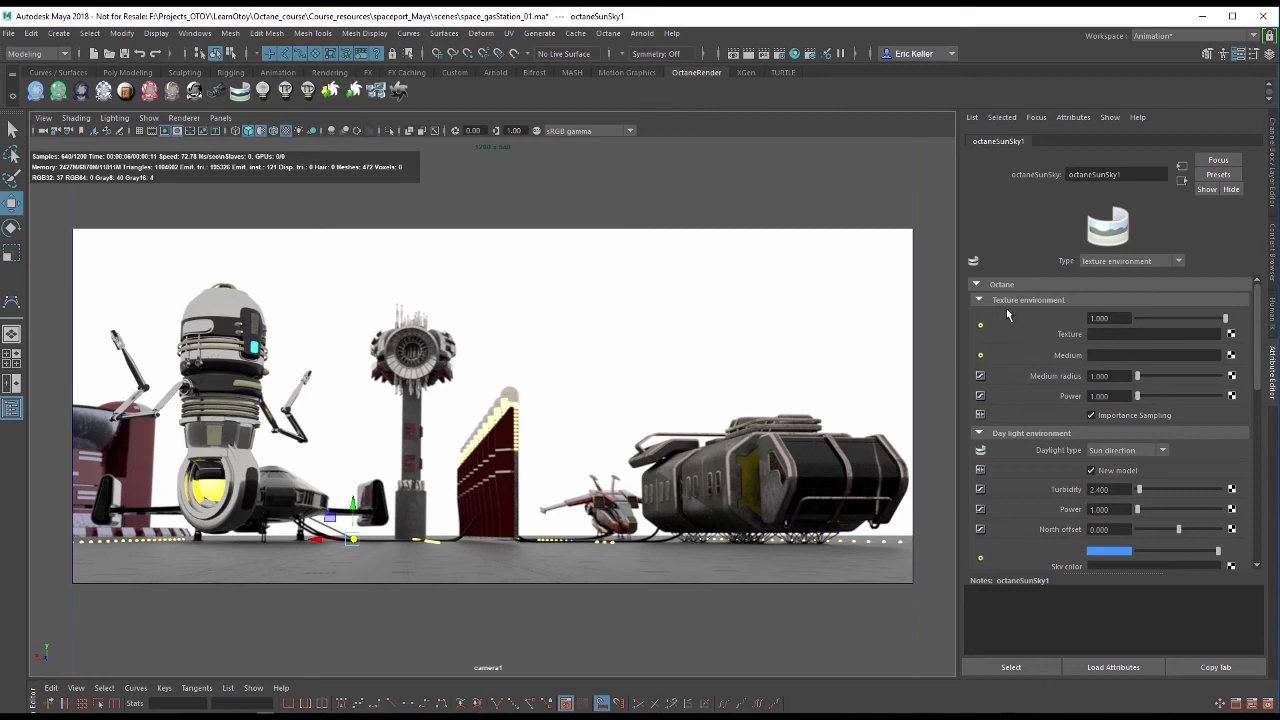
Switch the sky type to Day light environment, keeping Sun direction as the daylight type.
click(1094, 262)
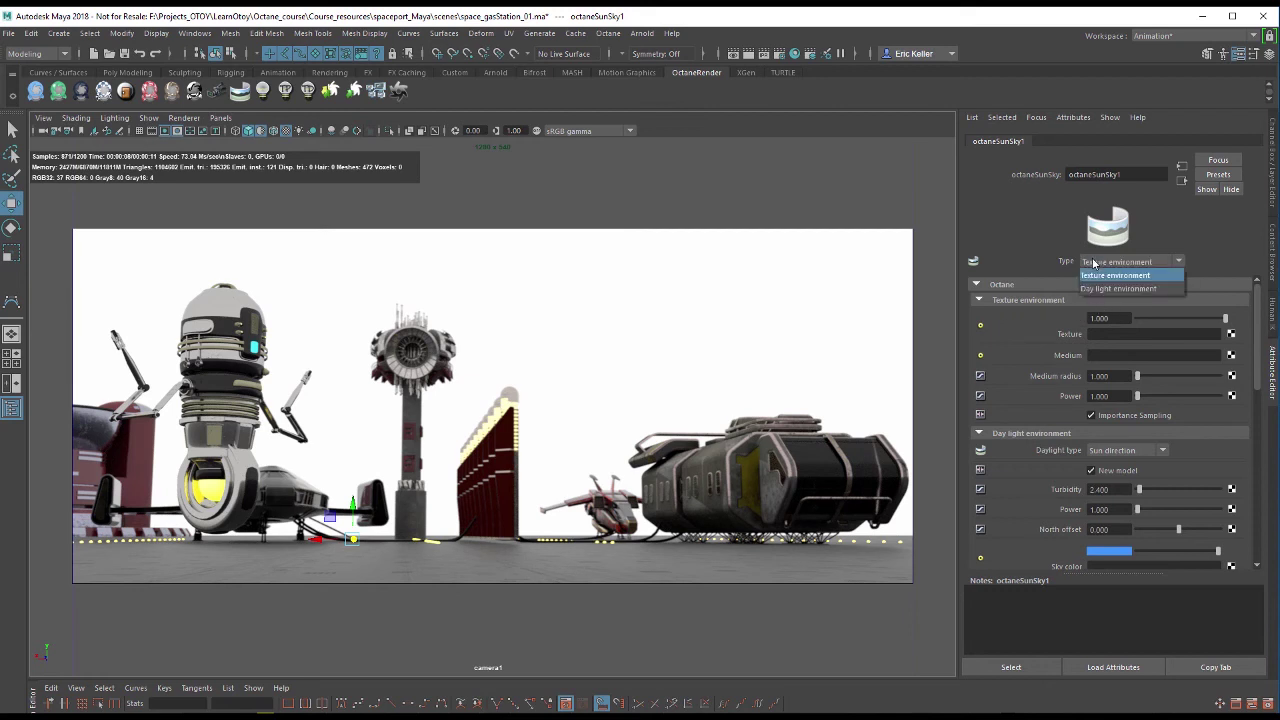
click(1110, 289)
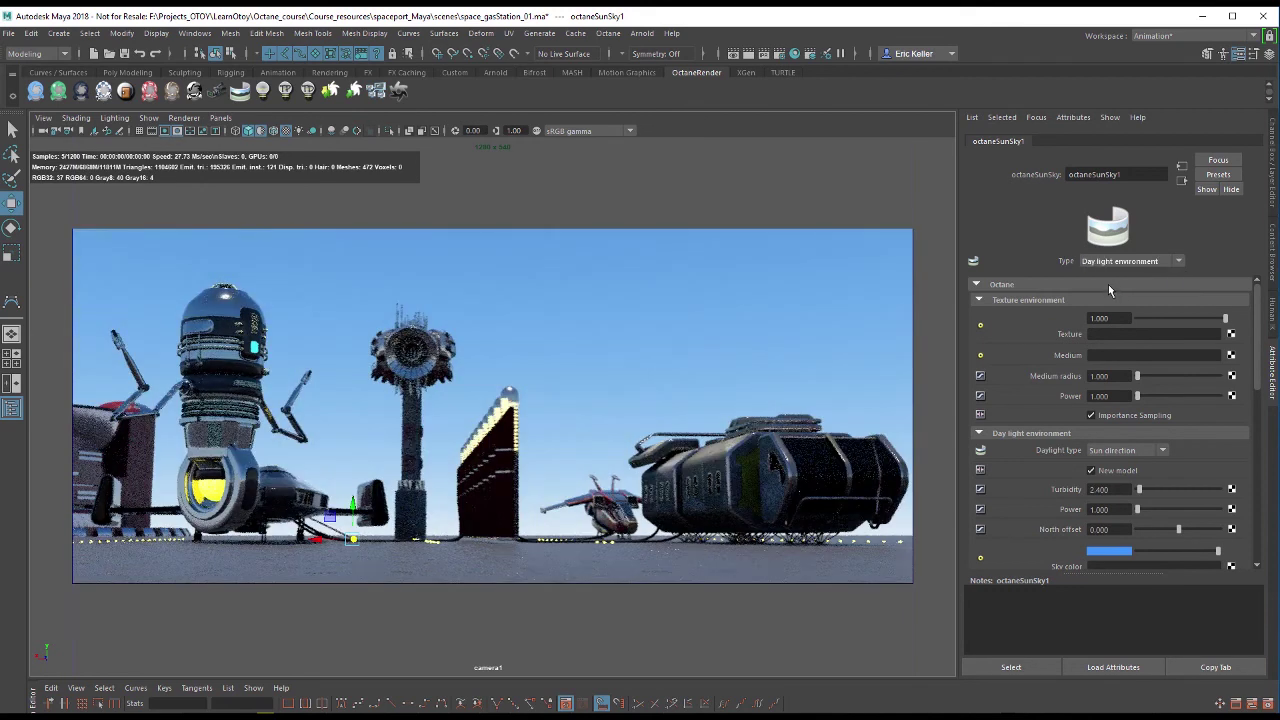
click(980, 300)
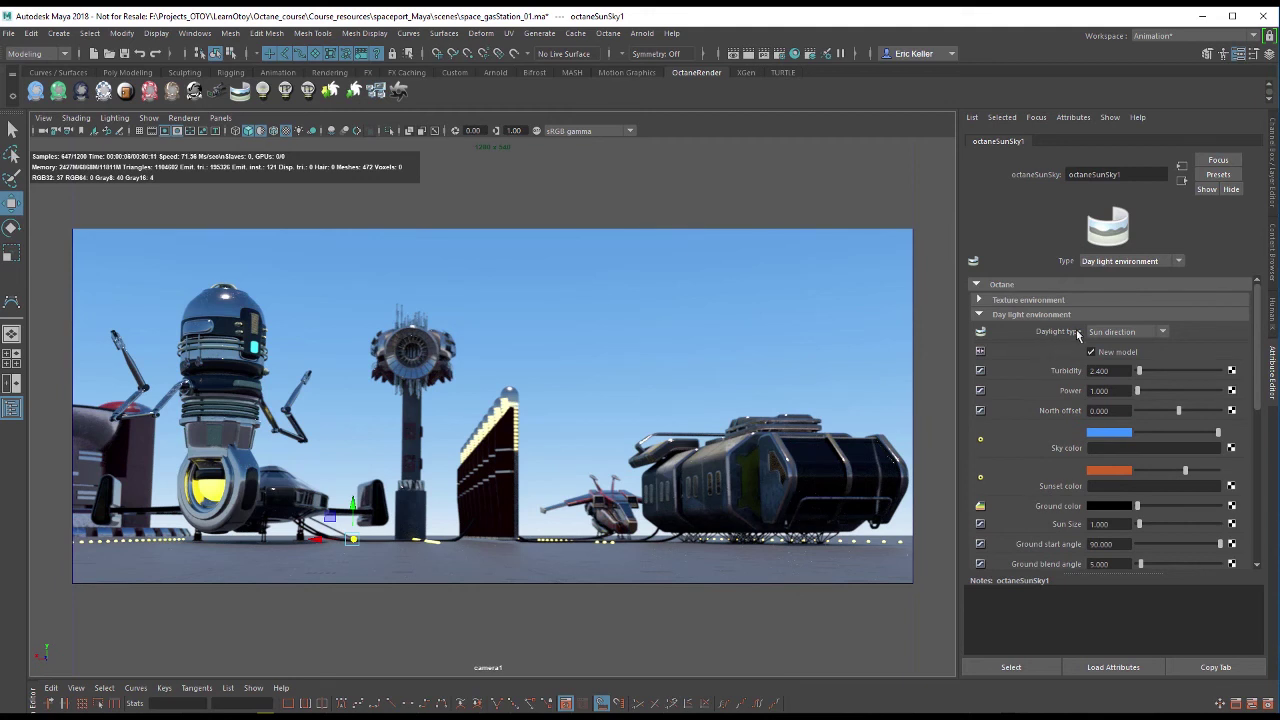
click(1127, 336)
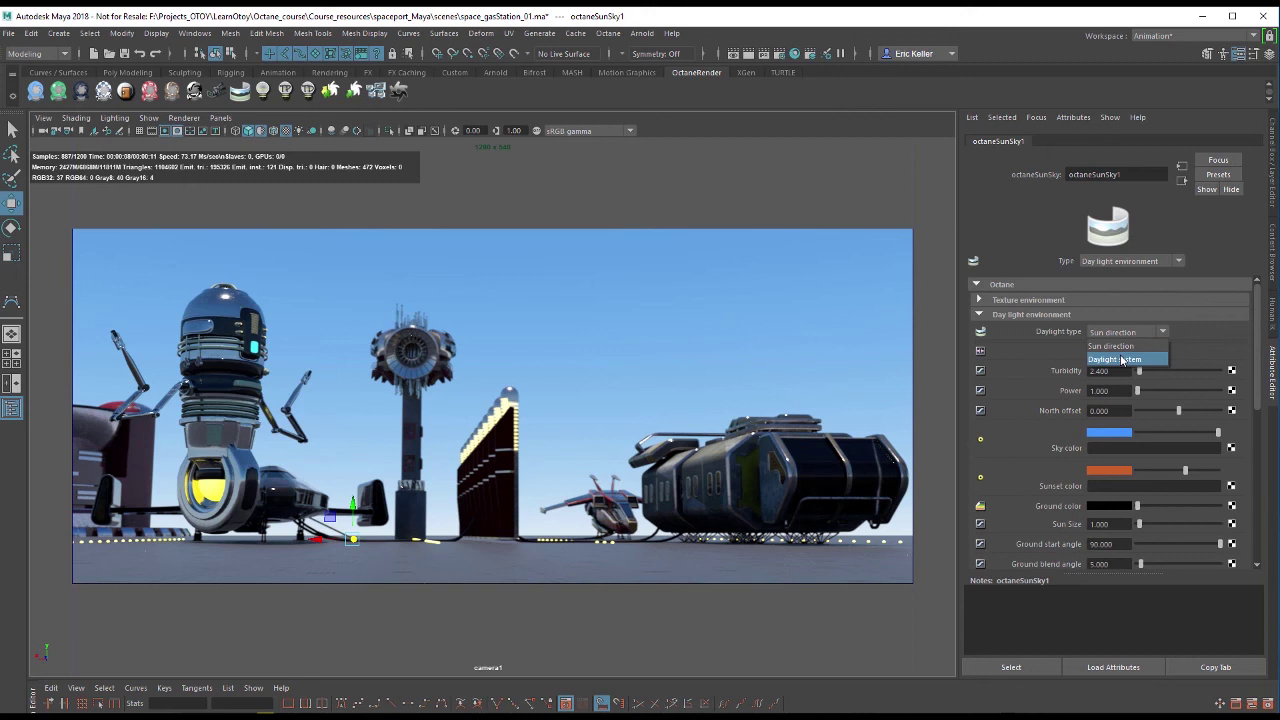
click(1186, 327)
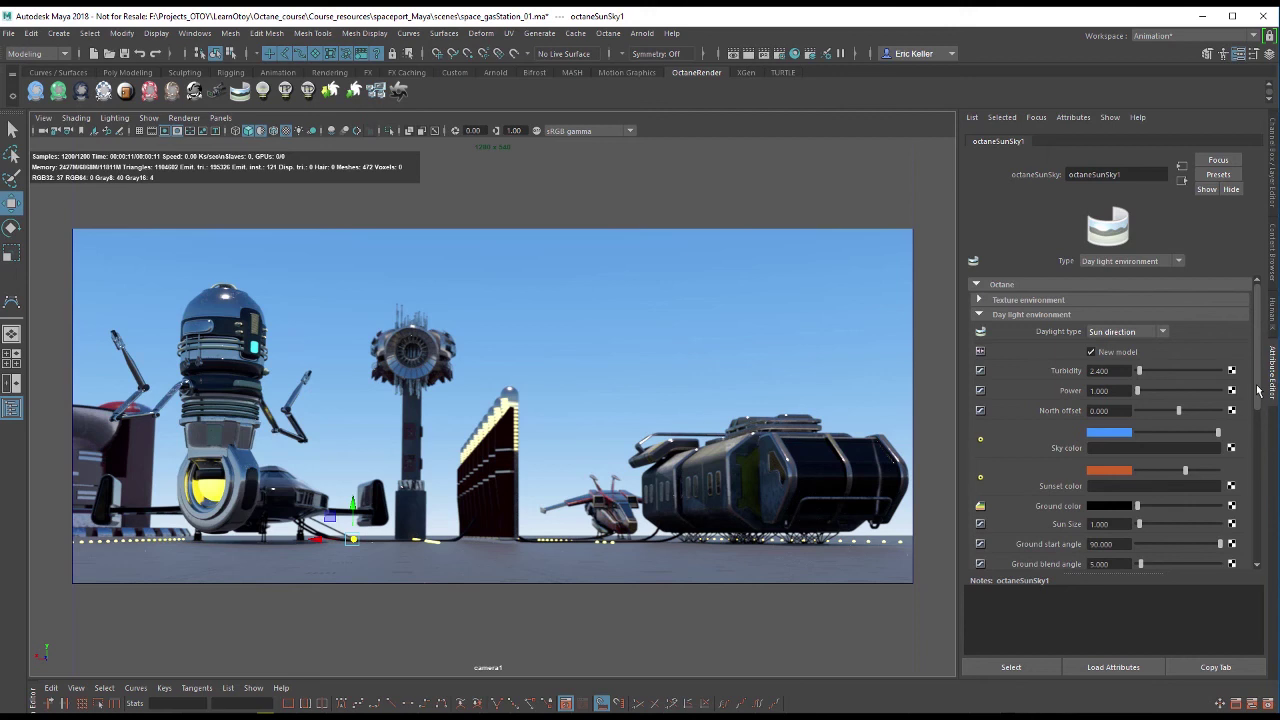
Toggle the New model sky option off and back on.
scroll(1258, 390, down, 5)
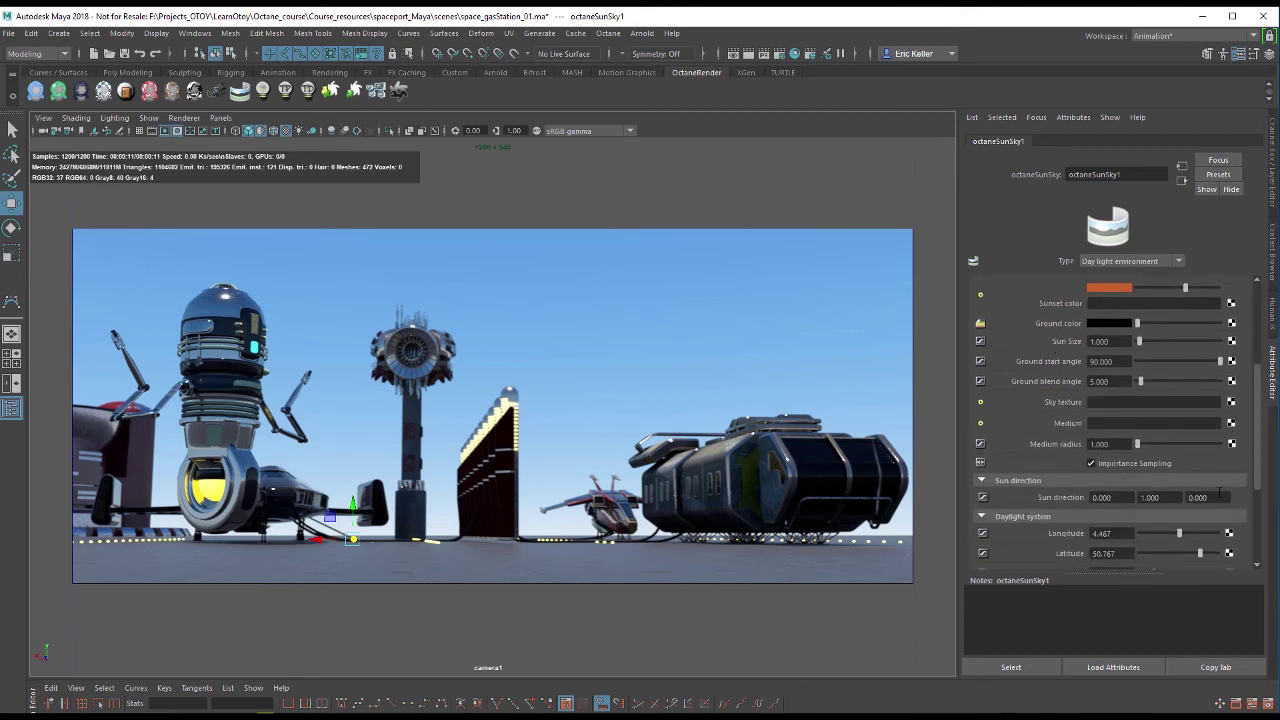
drag(1258, 463, 1262, 373)
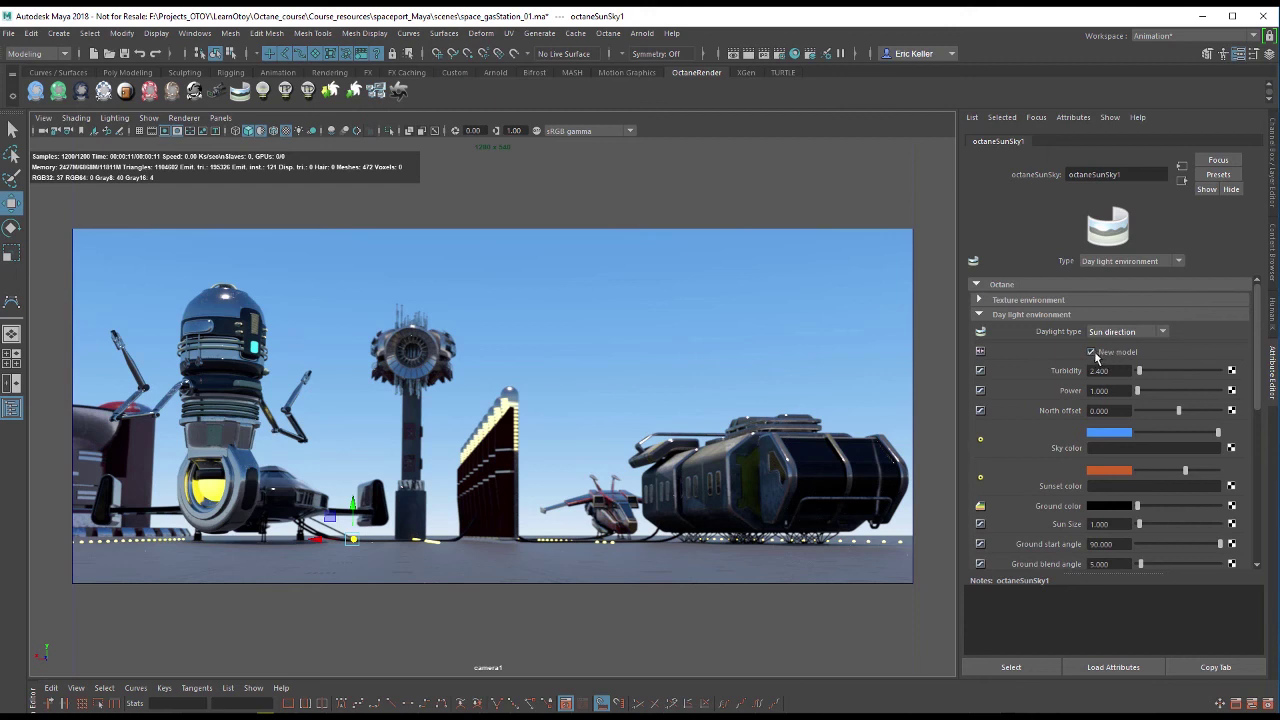
click(1093, 353)
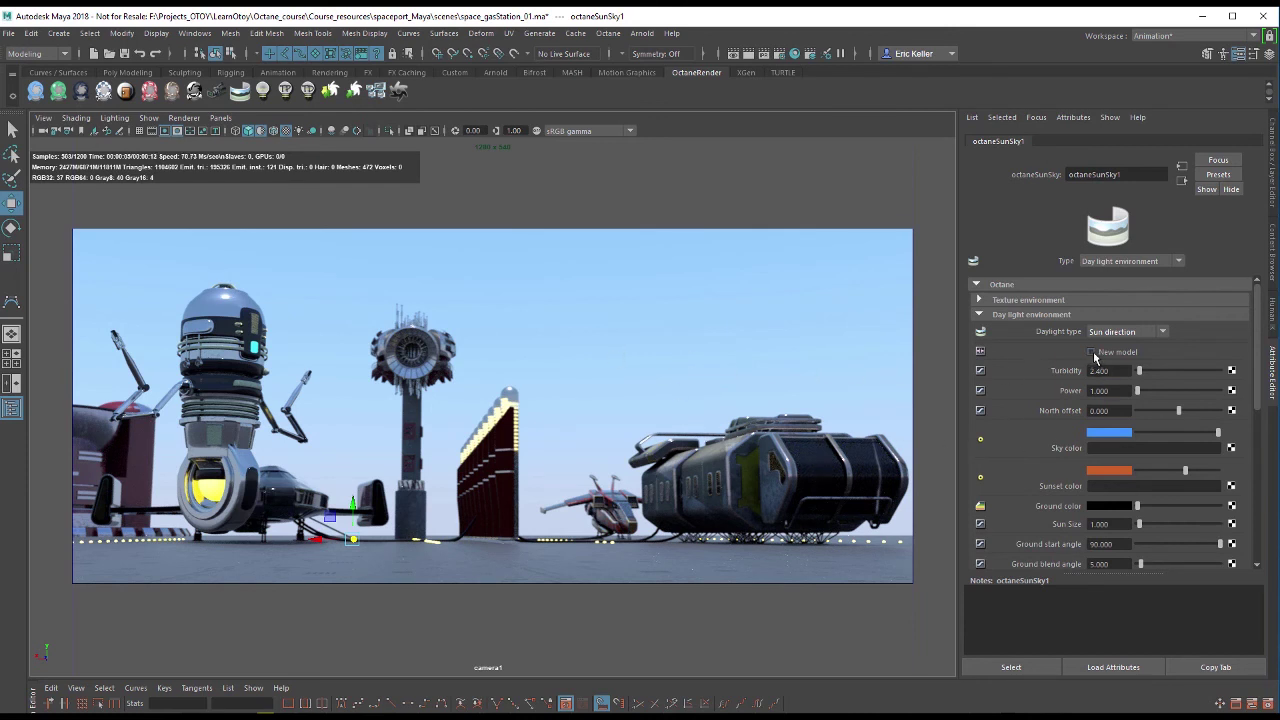
click(1095, 353)
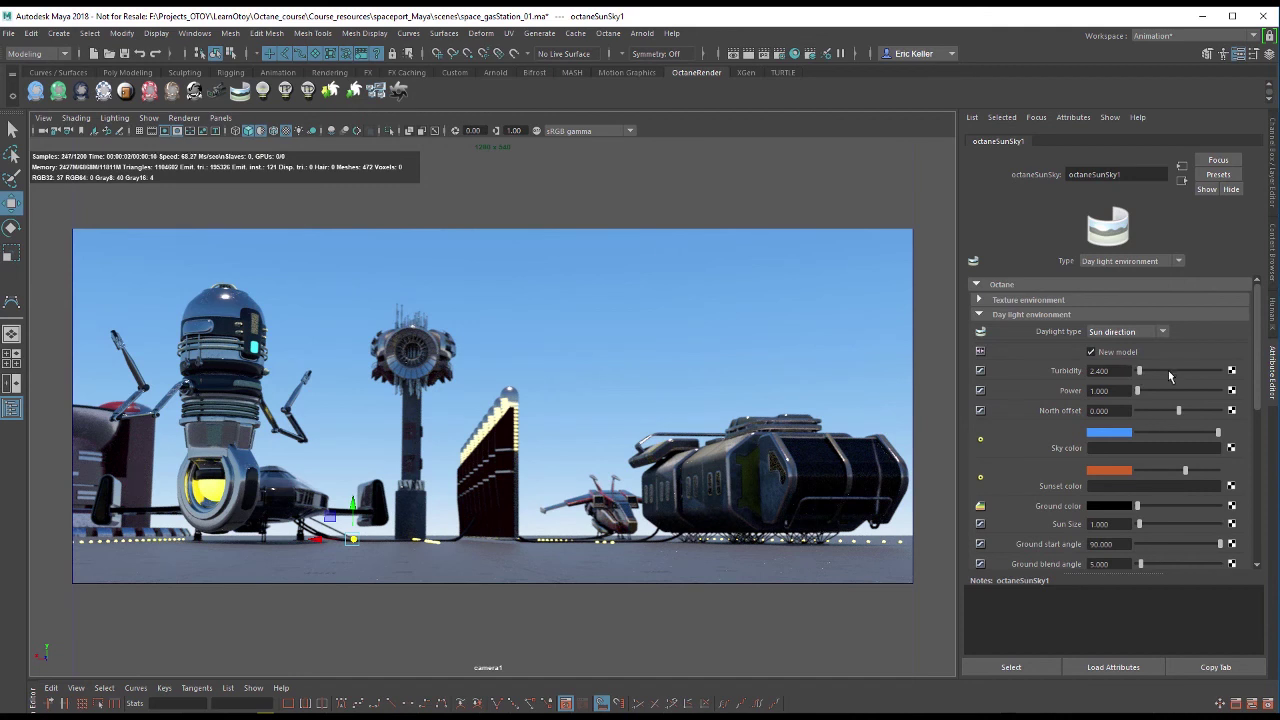
View through camera2 and raise the sky Turbidity to about 5.73, then 12.
click(220, 118)
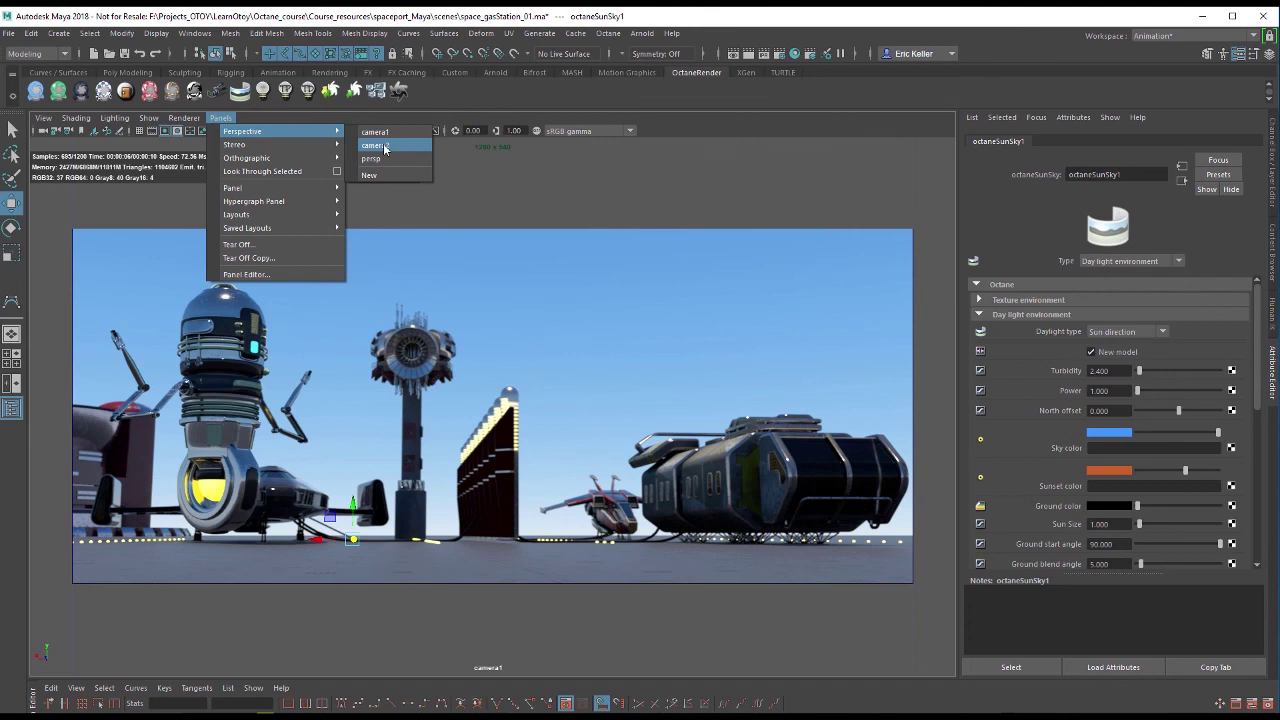
click(383, 144)
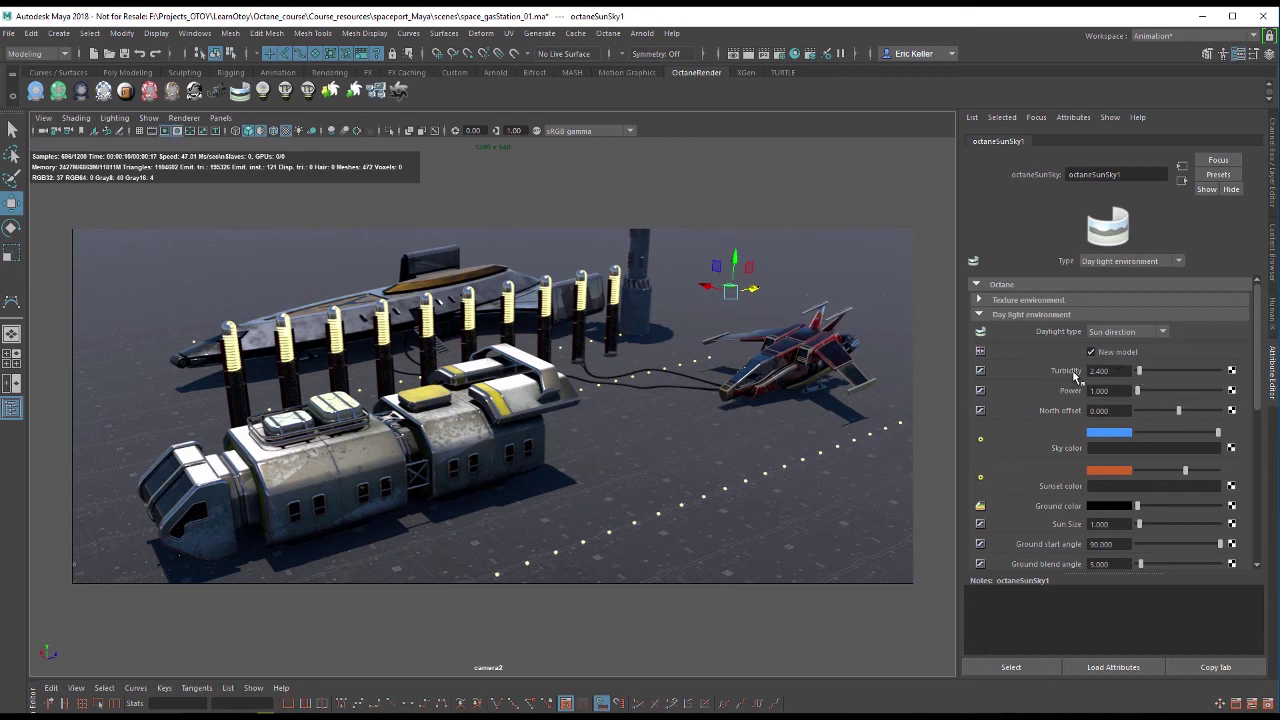
drag(1142, 373, 1177, 372)
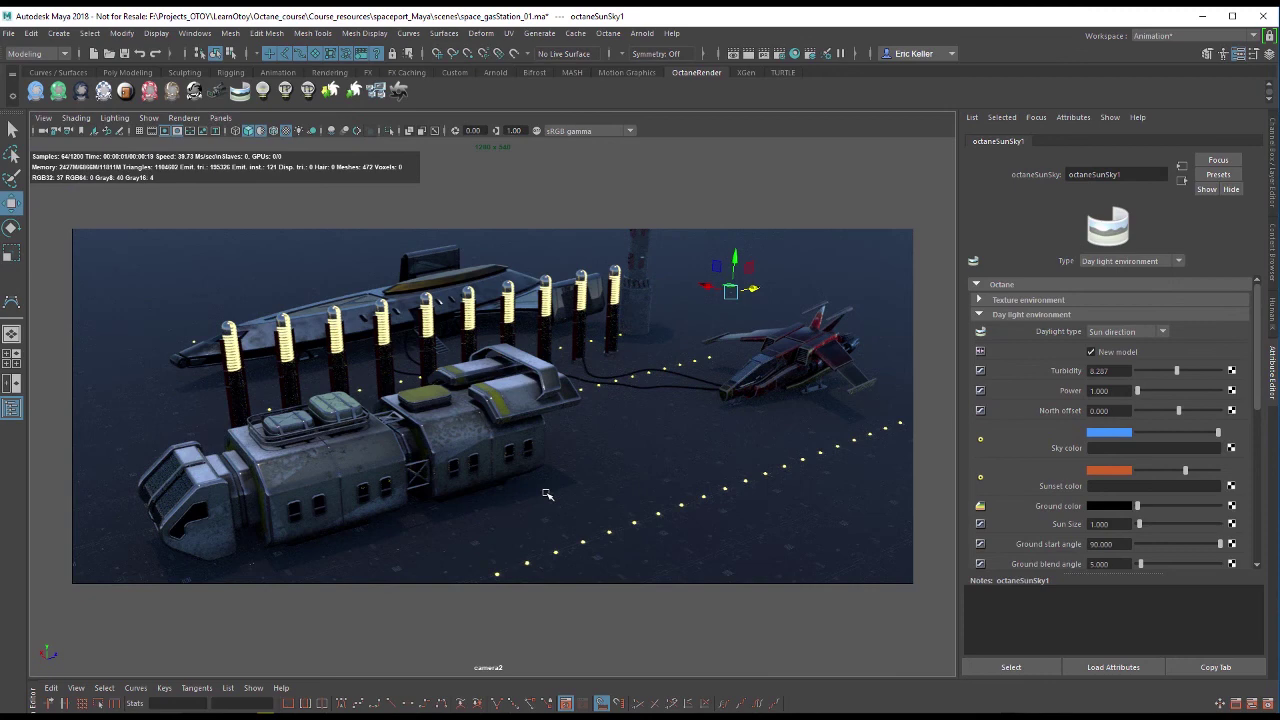
drag(1177, 371, 1220, 371)
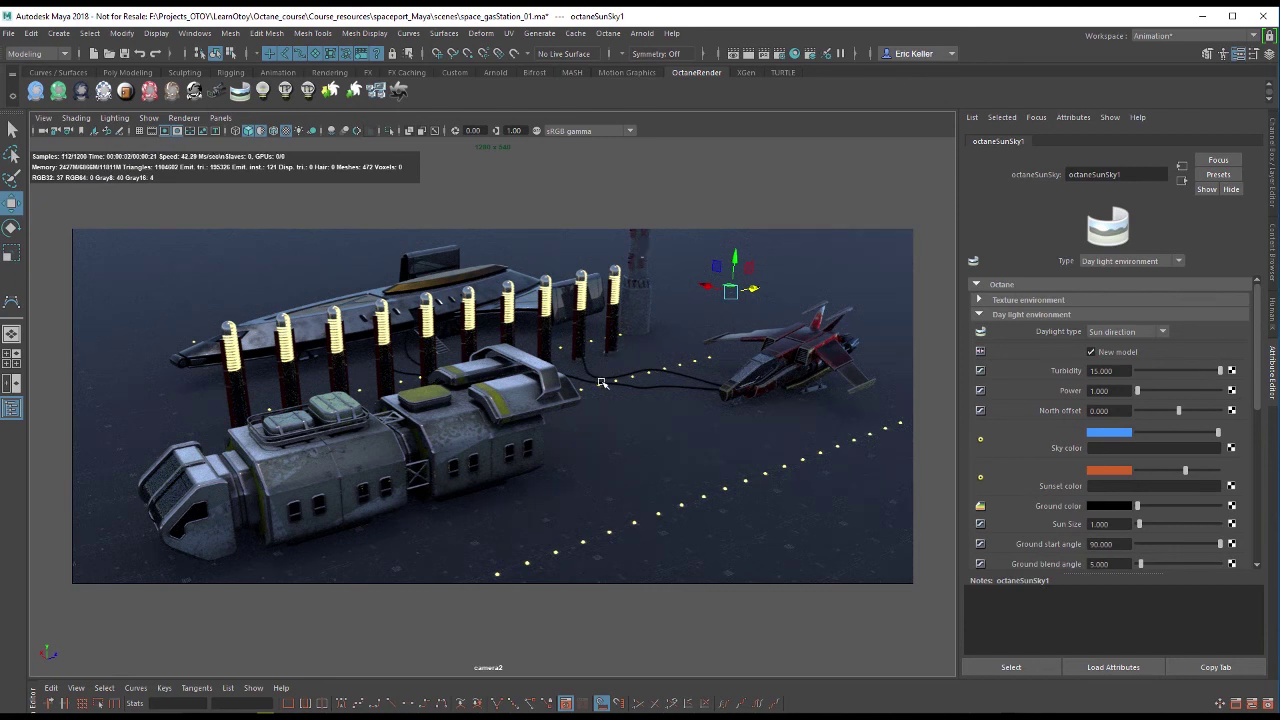
Return the viewport to camera1 and lower Turbidity to 2 for a clearer sky.
click(220, 118)
mouse_move(237, 131)
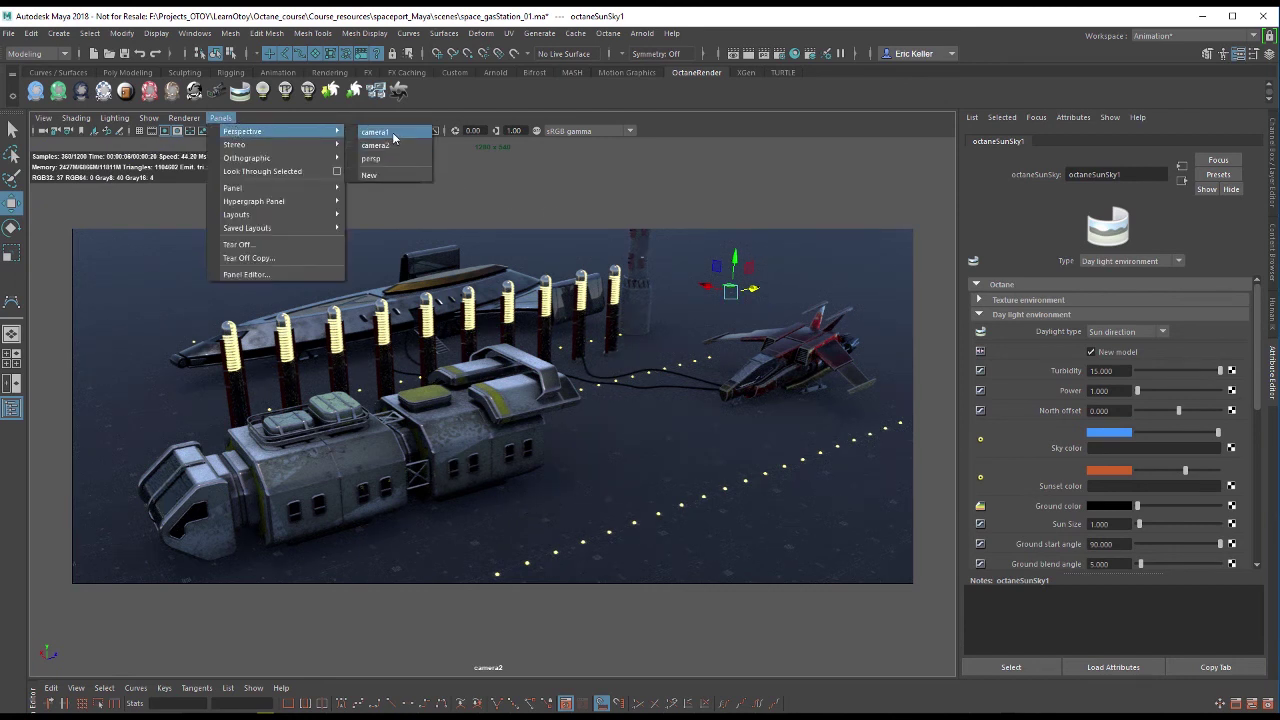
click(393, 132)
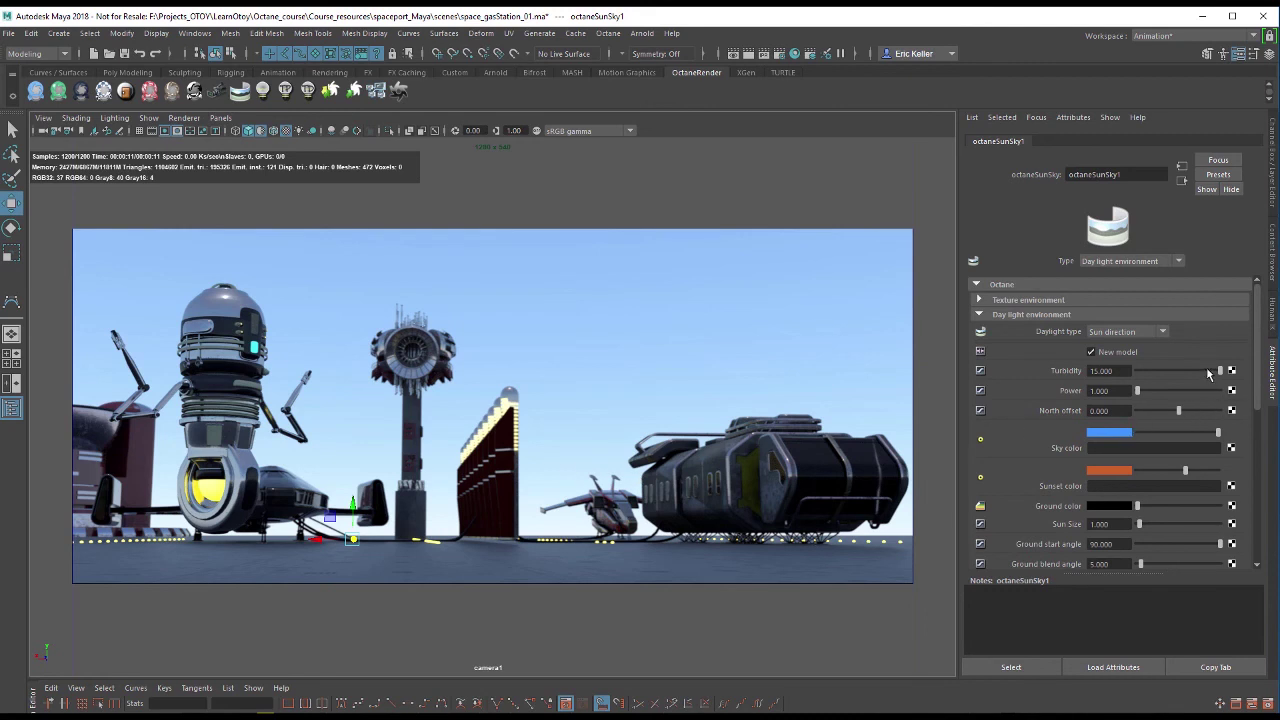
drag(1208, 374, 1142, 372)
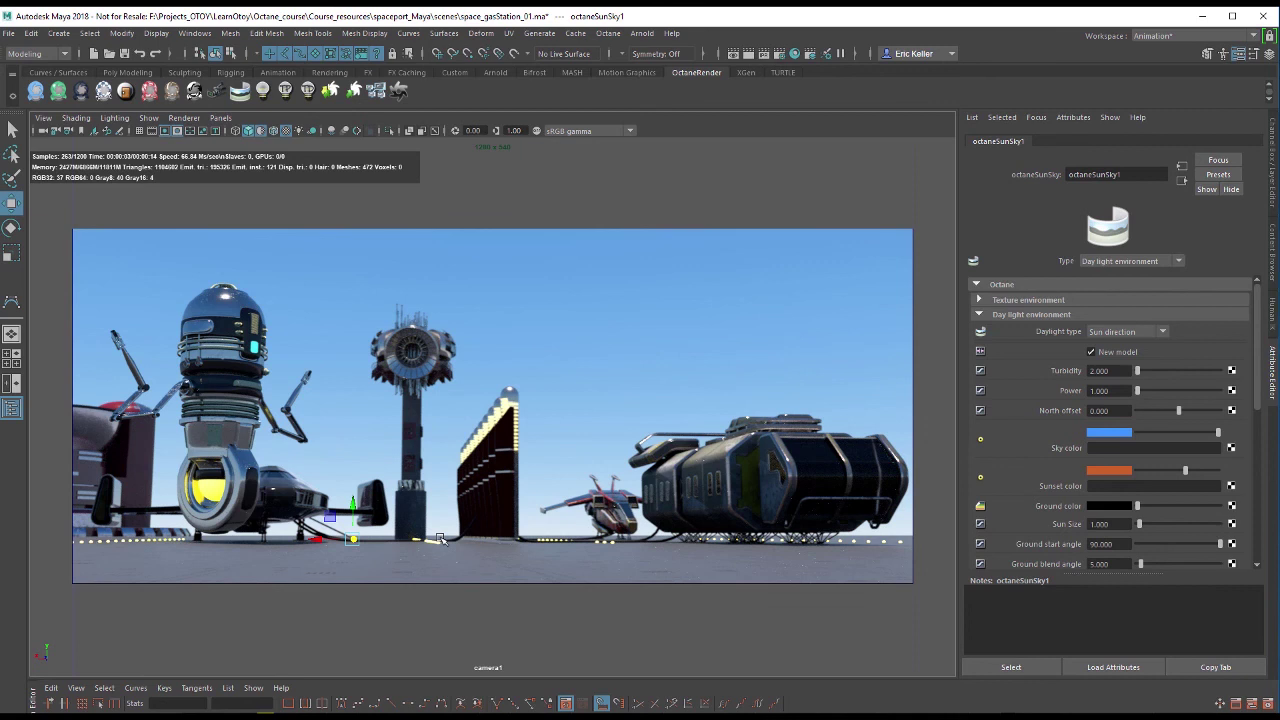
Switch the viewport to look through camera2.
click(220, 118)
mouse_move(256, 142)
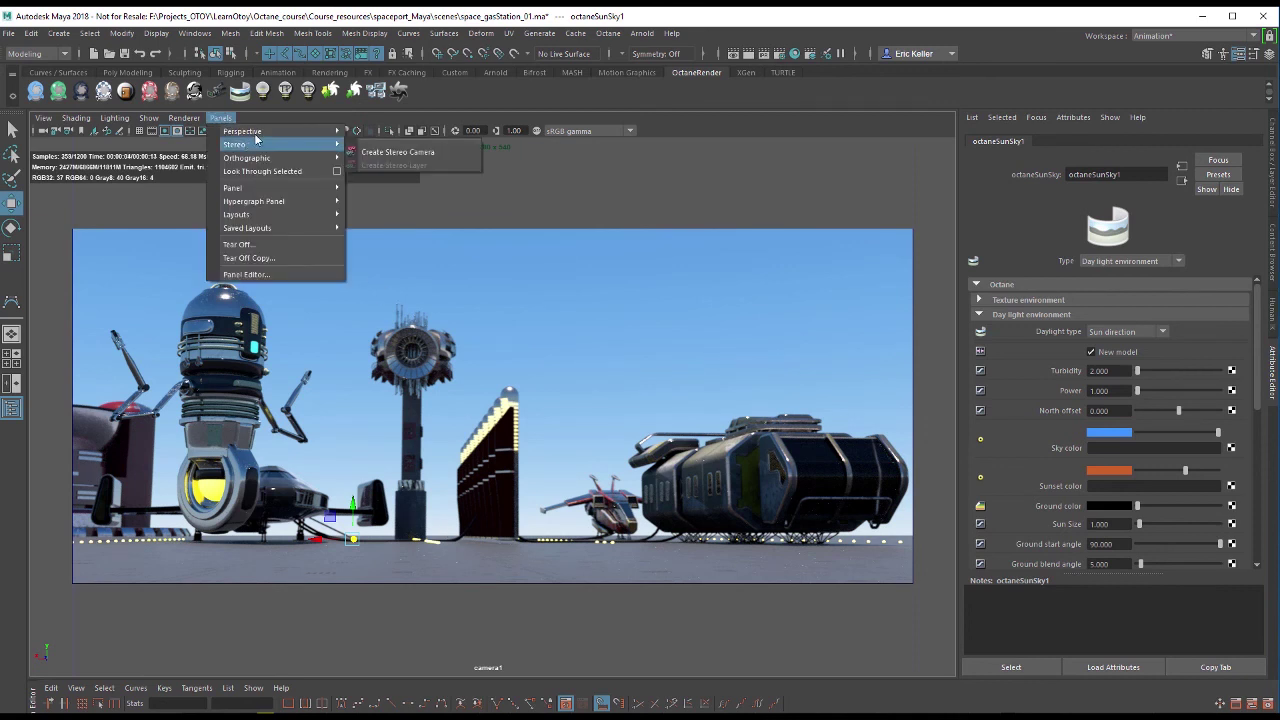
click(403, 146)
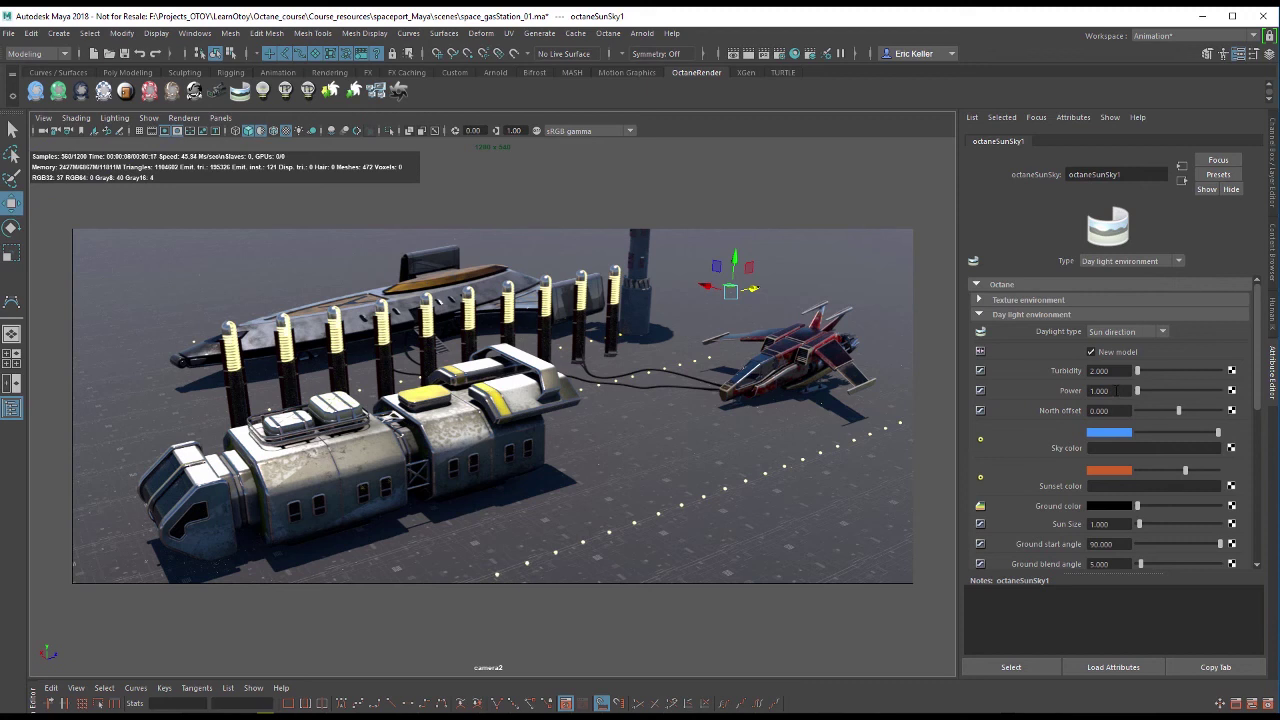
Try sun Power values 2, 5 and 0.5, then restore it to 1.
click(1116, 390)
text(2)
key(Return)
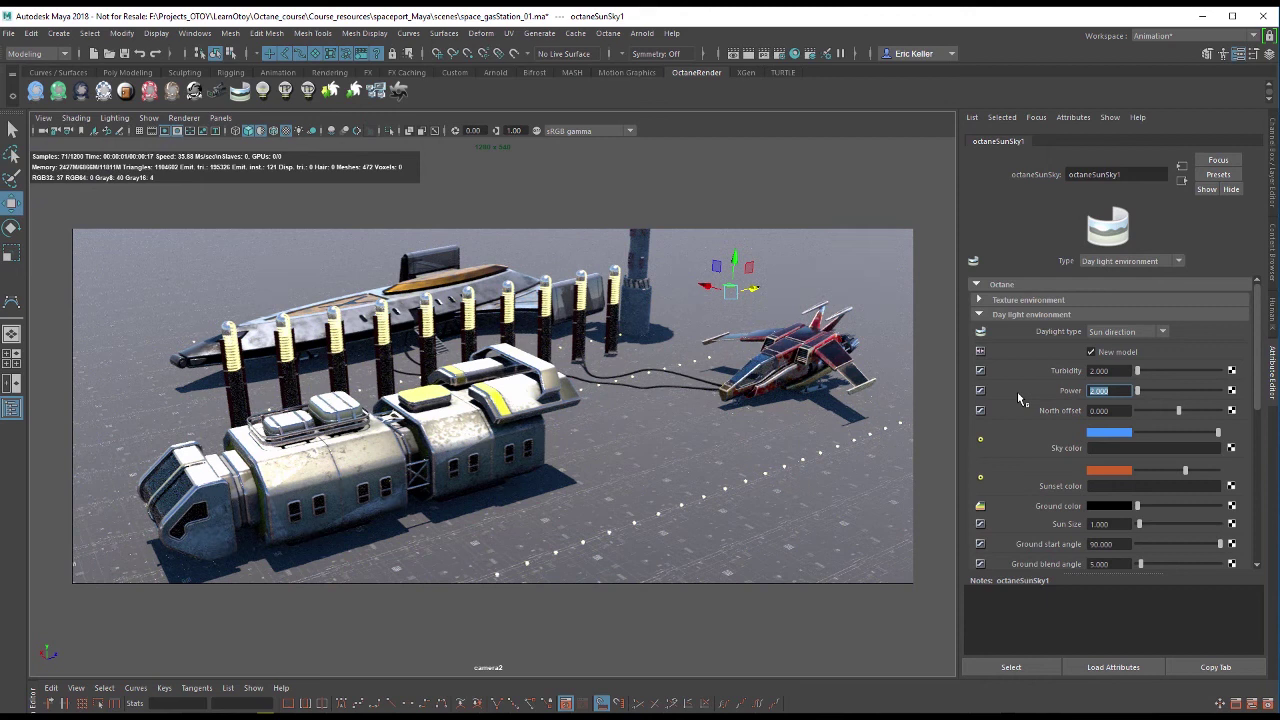
text(5)
key(Return)
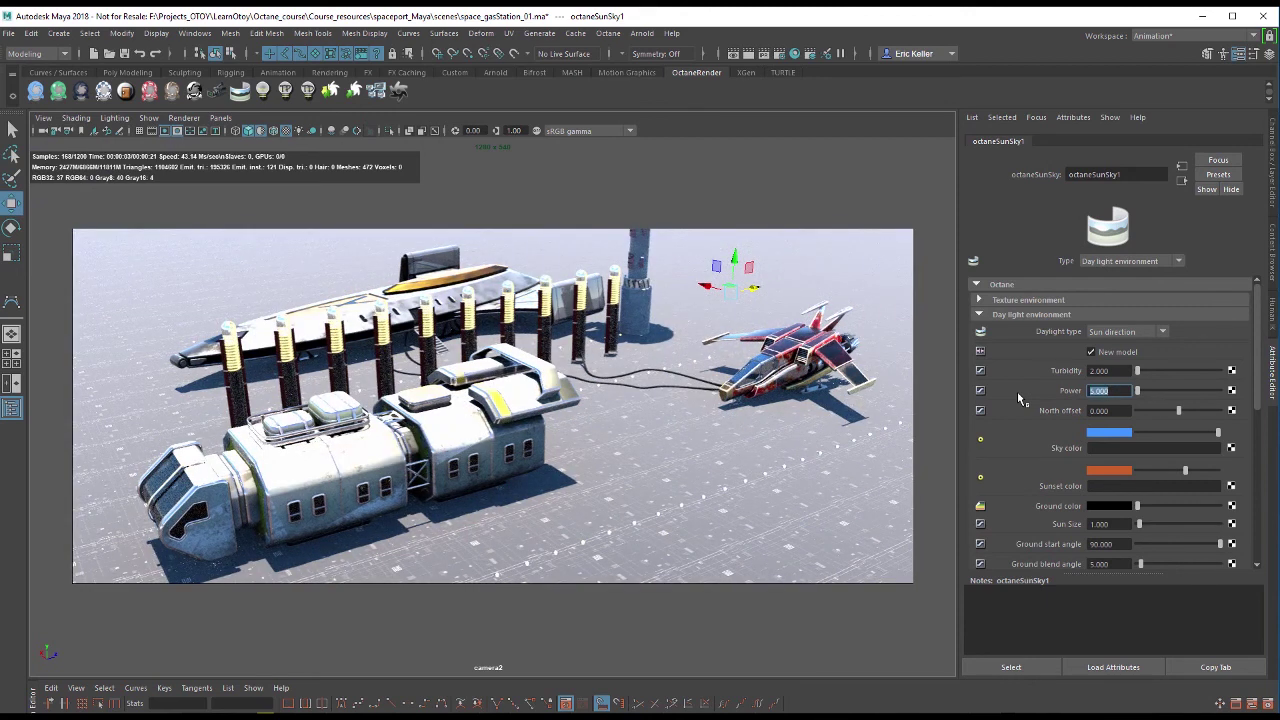
text(.5)
key(Return)
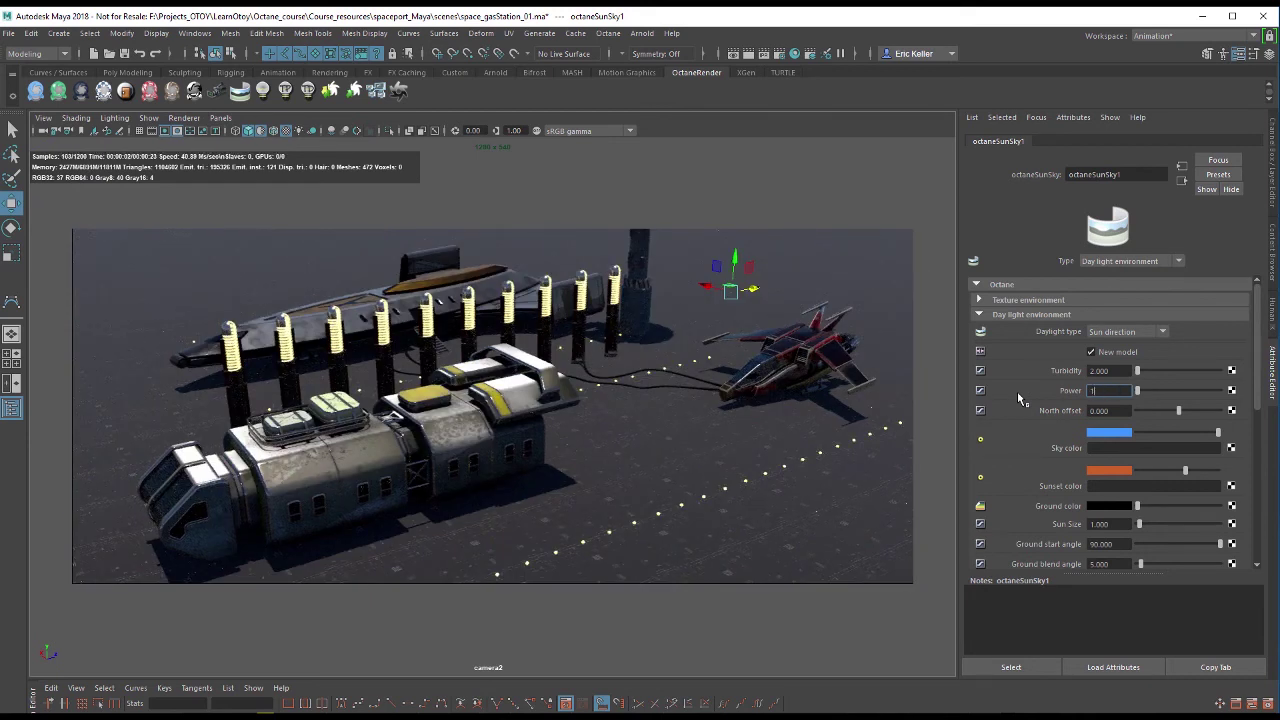
text(1)
key(Return)
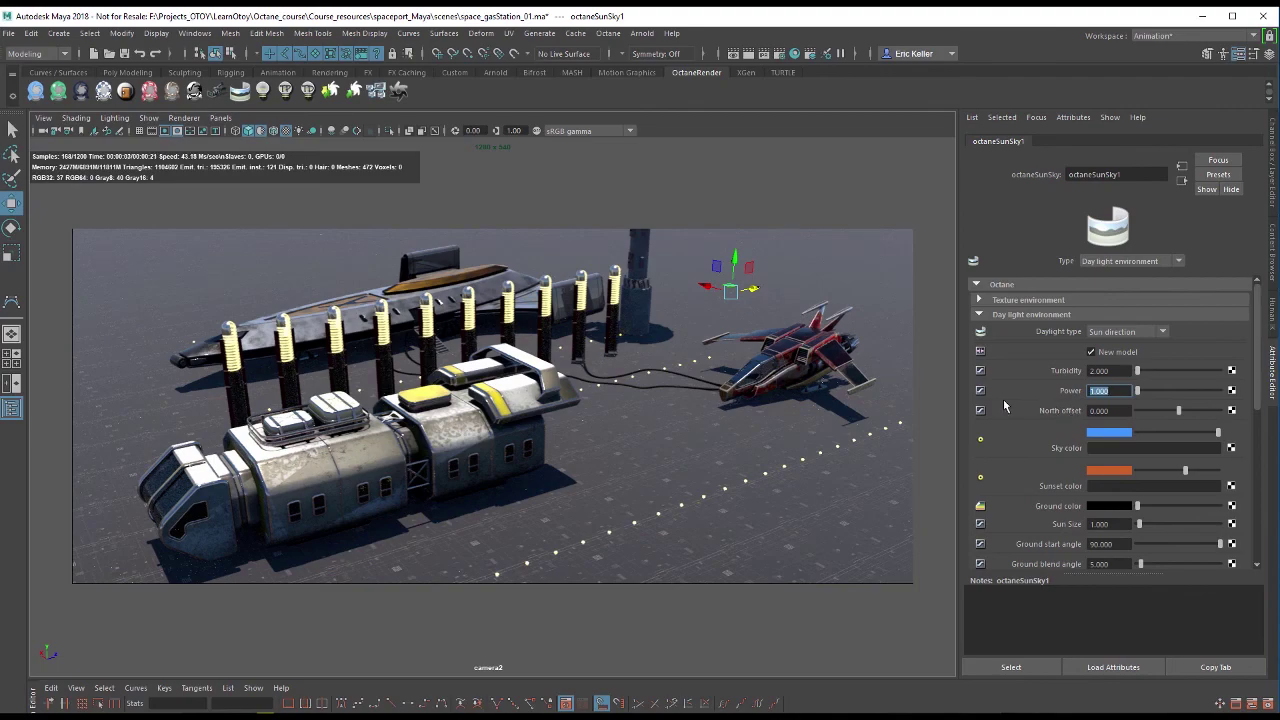
Rotate the sun's North offset, then reset it to 0.
mouse_move(1180, 416)
mouse_down()
mouse_move(1205, 414)
mouse_move(1167, 412)
mouse_up()
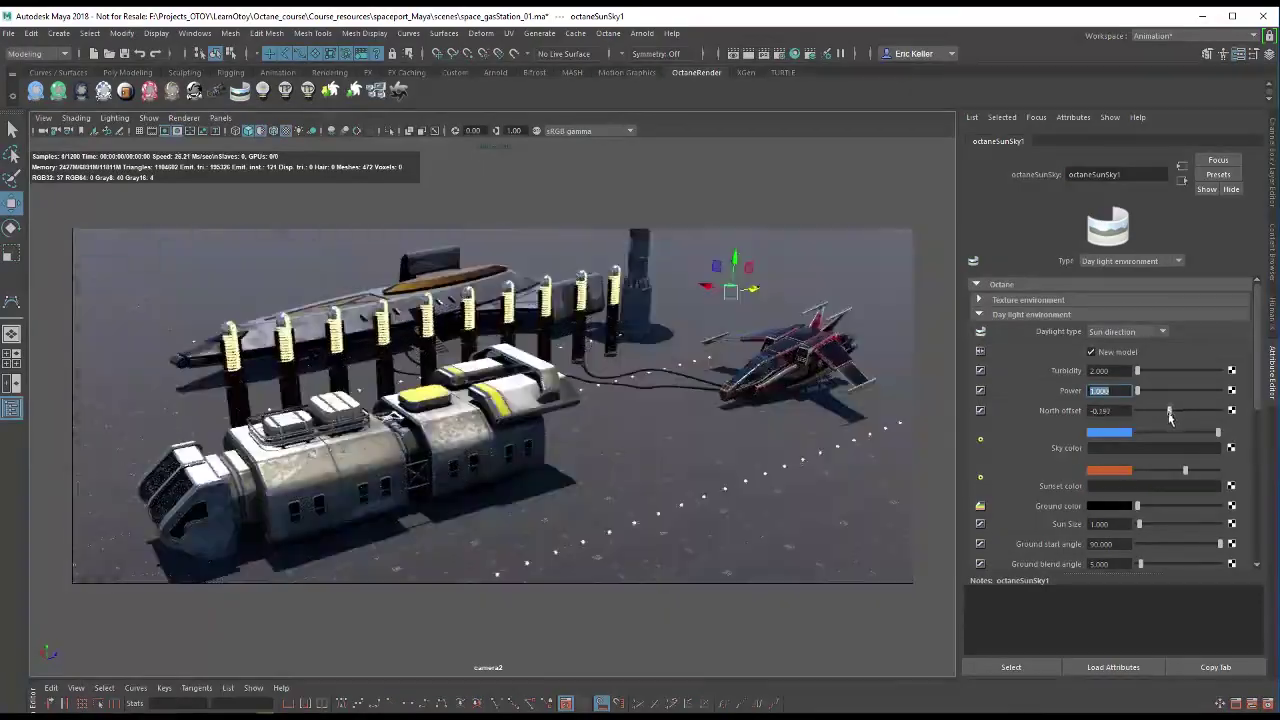
double_click(1105, 410)
text(0)
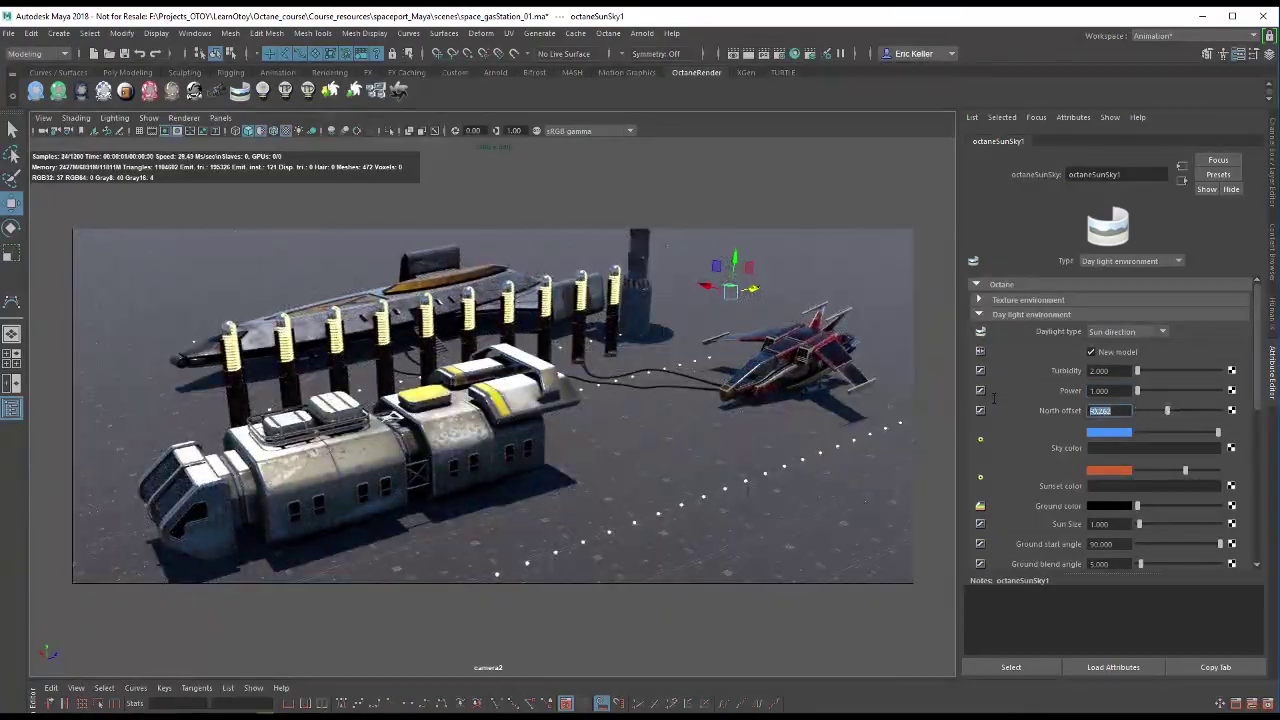
key(Return)
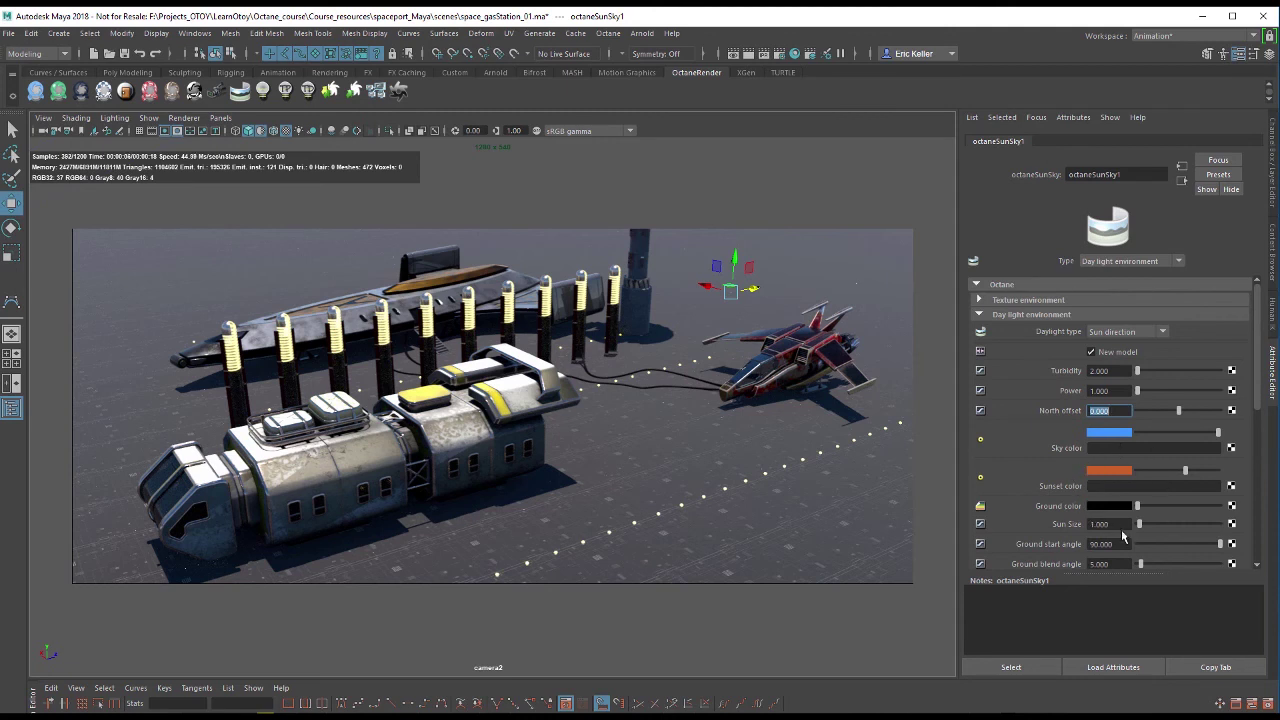
drag(1258, 408, 1248, 486)
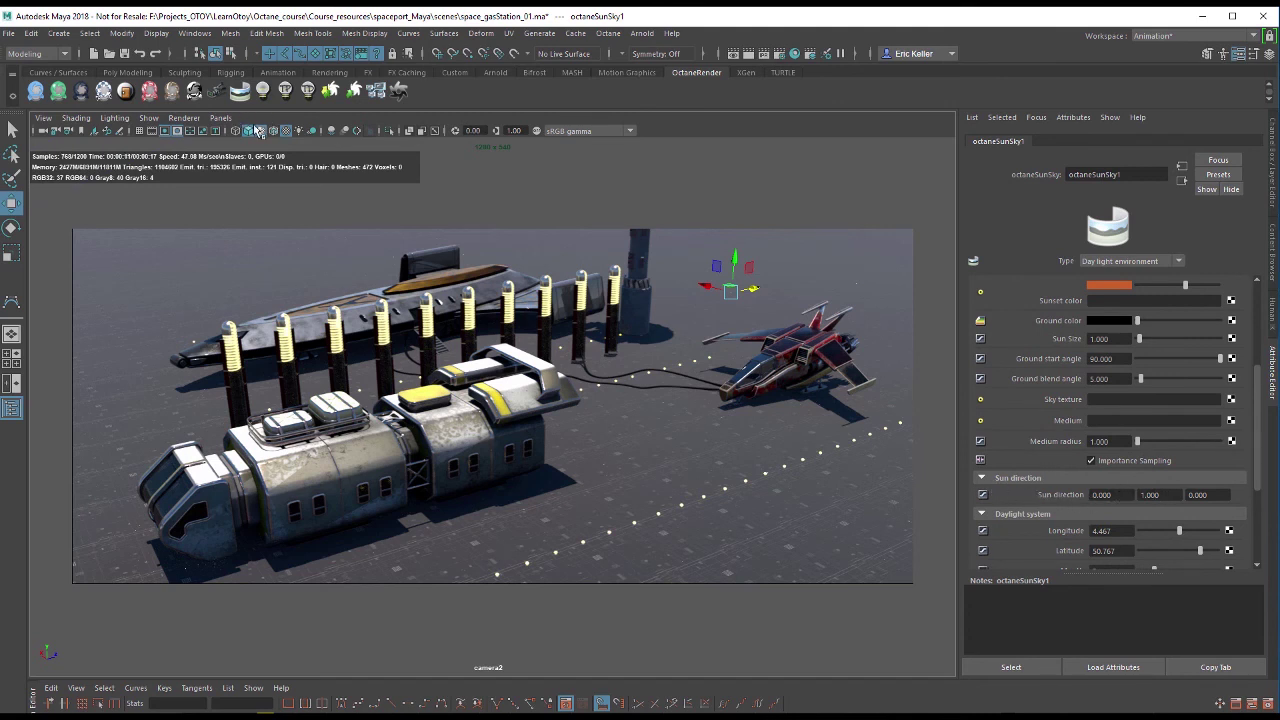
Set the Sun direction X value to 0.5.
click(1122, 494)
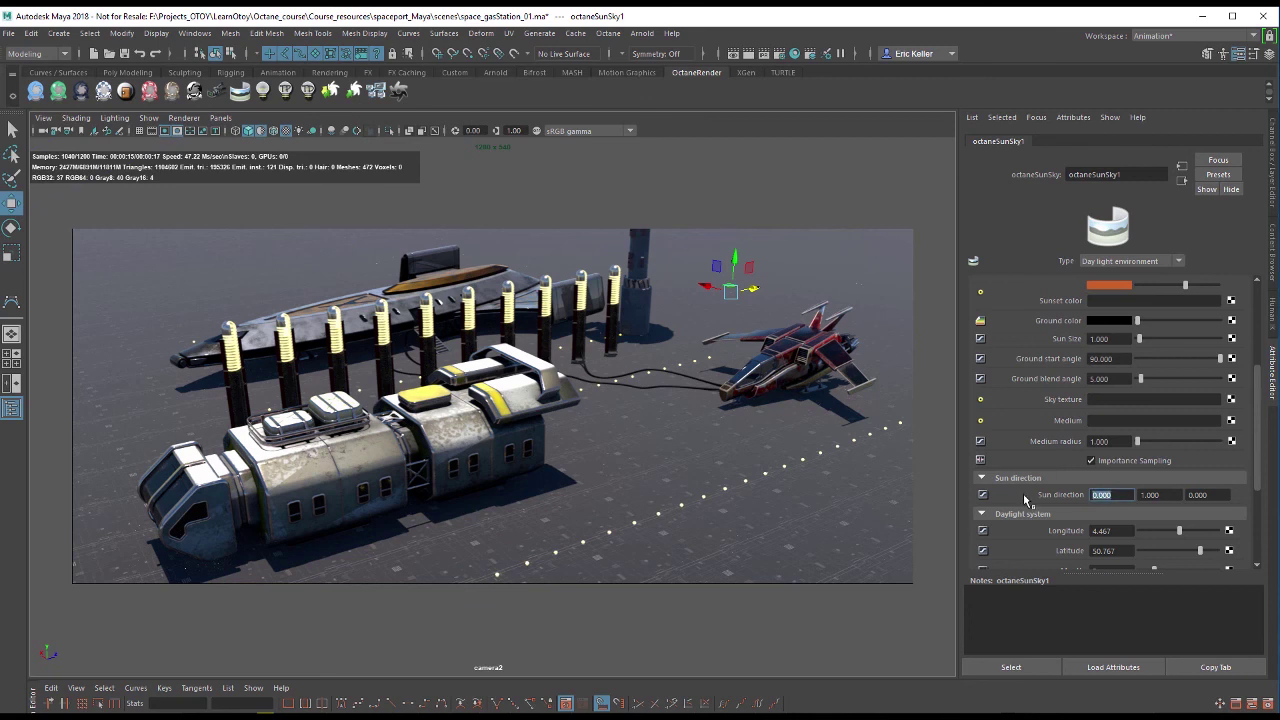
text(0.5)
key(Return)
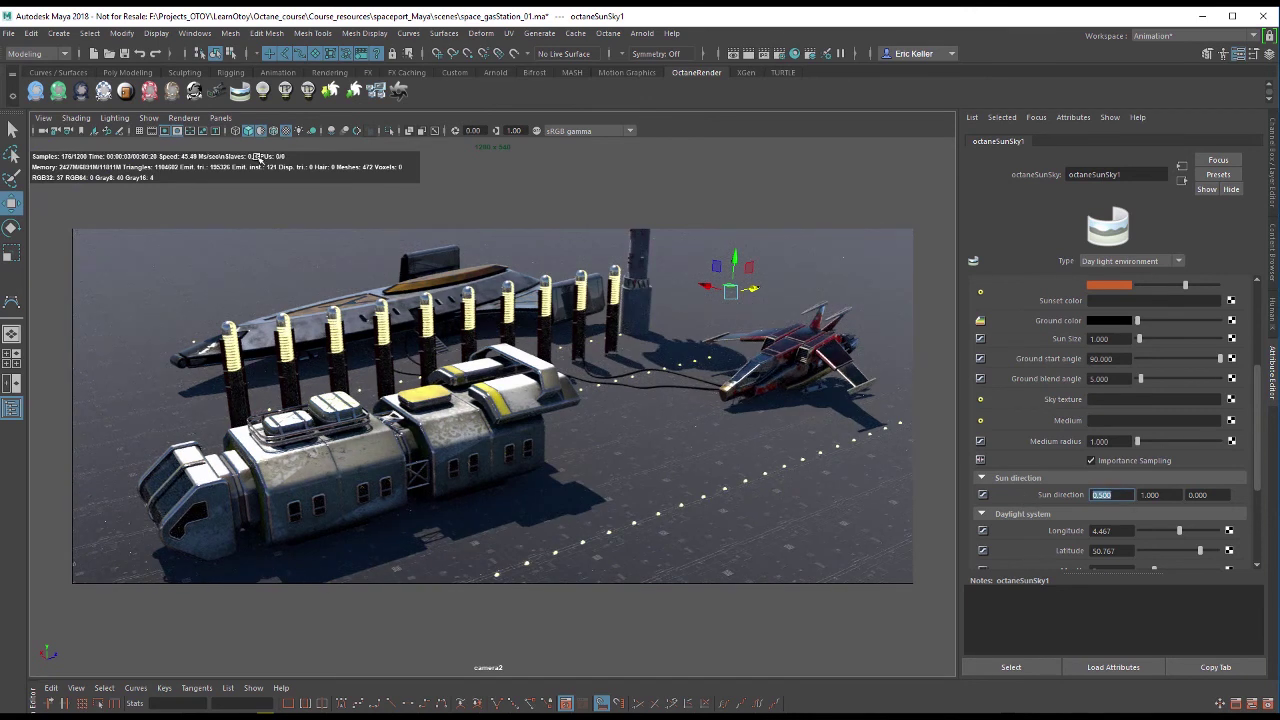
Switch the viewport back to camera1.
click(220, 118)
mouse_move(240, 131)
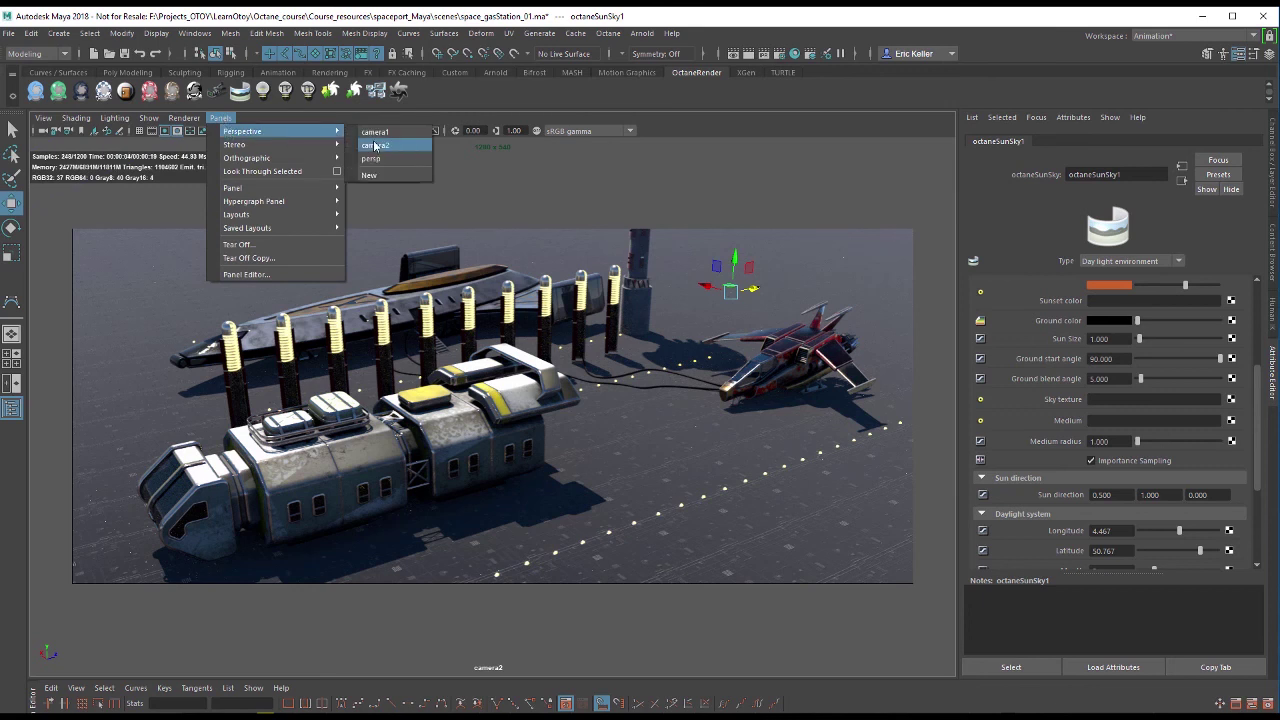
click(384, 145)
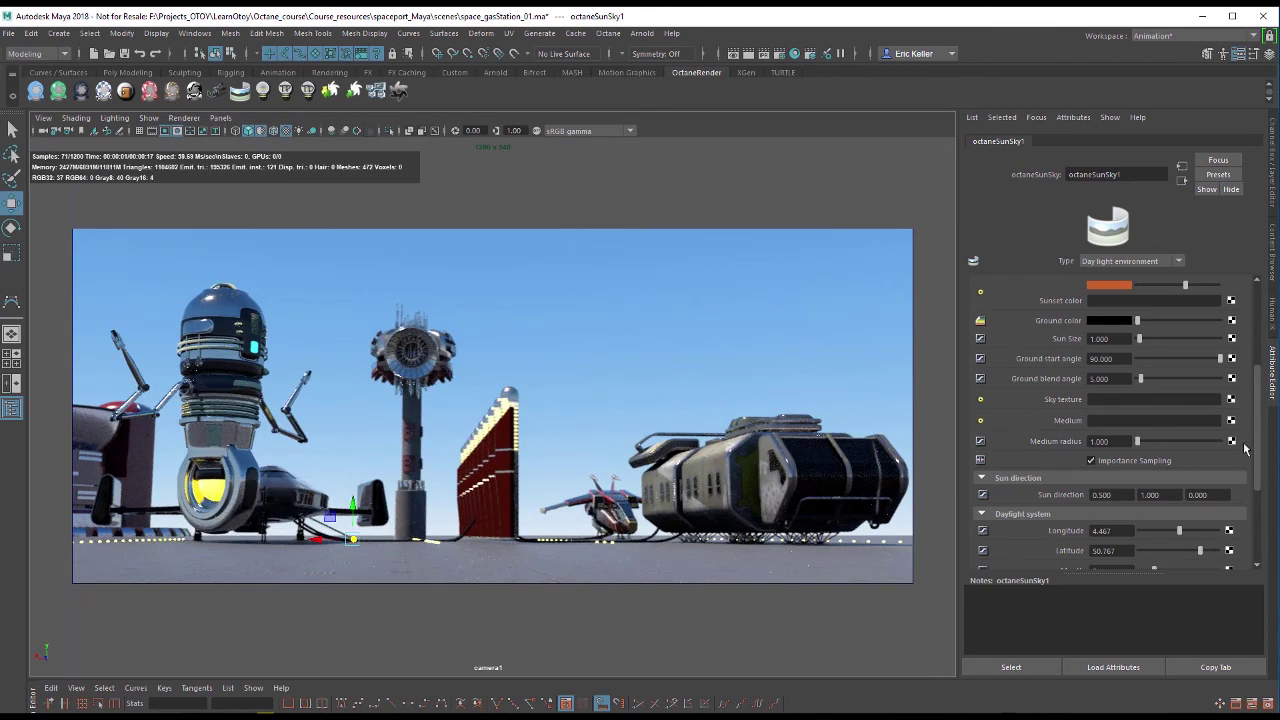
Set the Sun direction X and Z values to 1.
double_click(1113, 497)
text(1)
key(Tab)
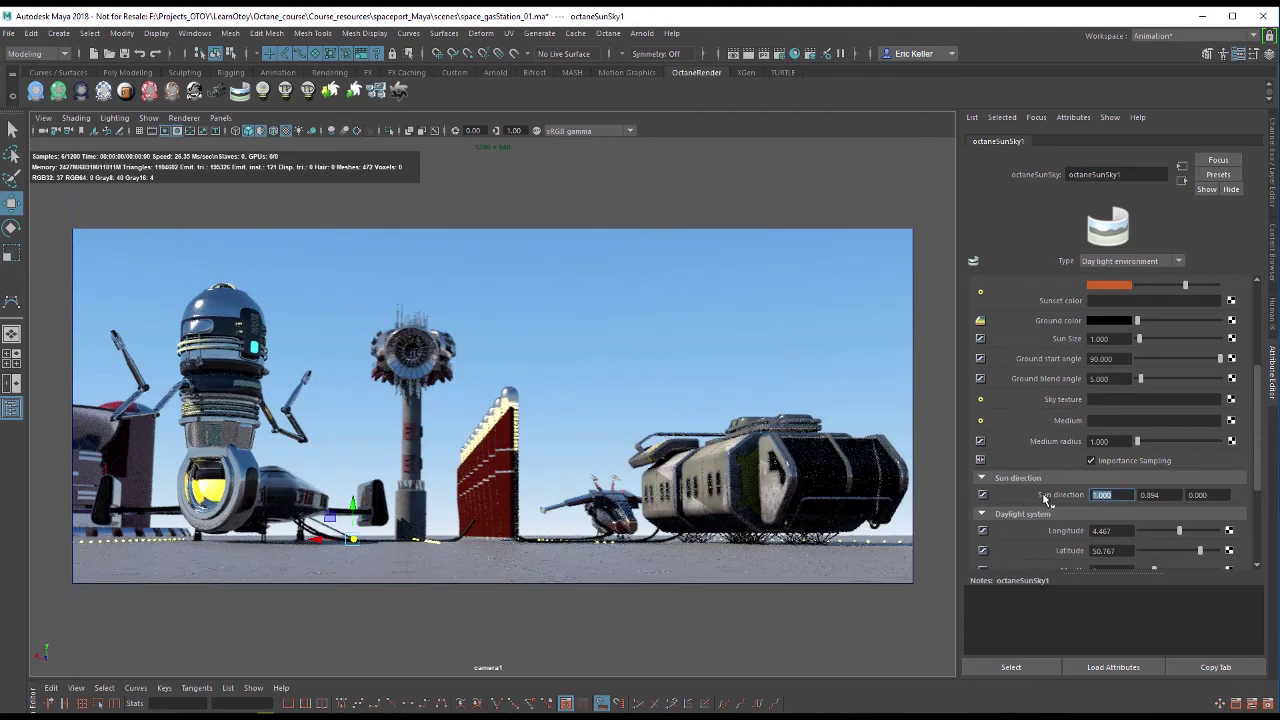
key(Tab)
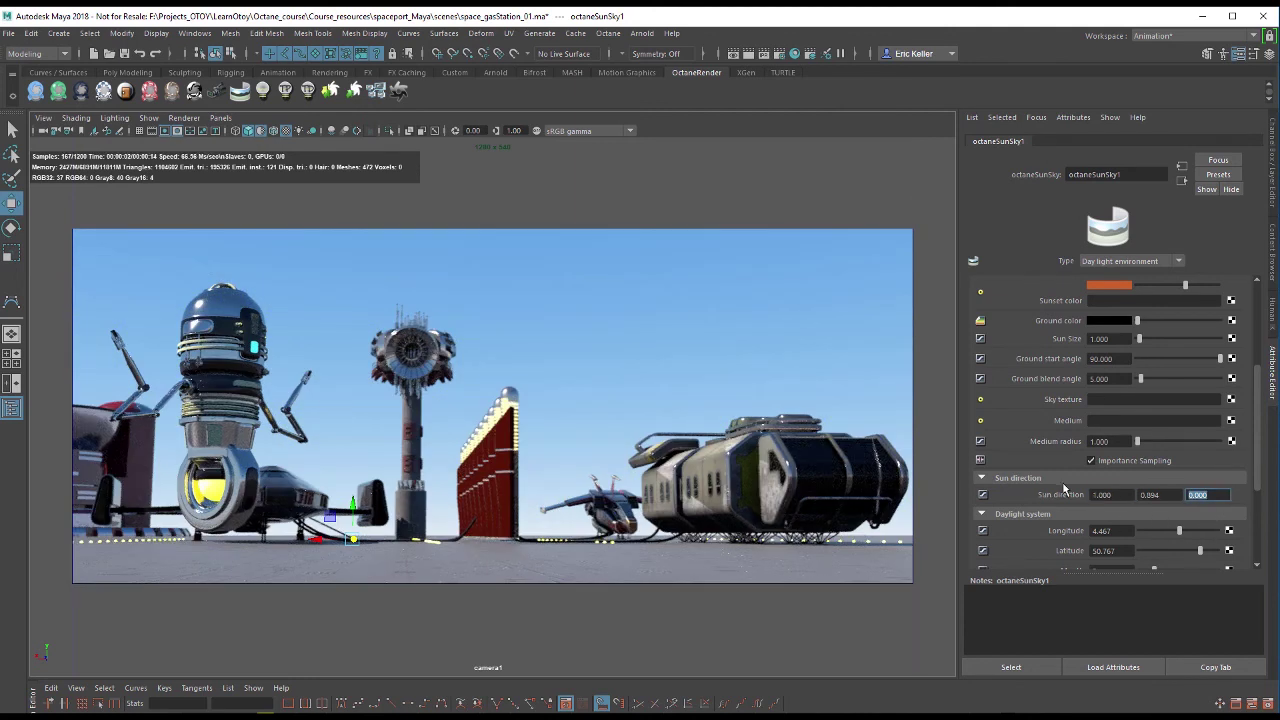
text(1)
key(Return)
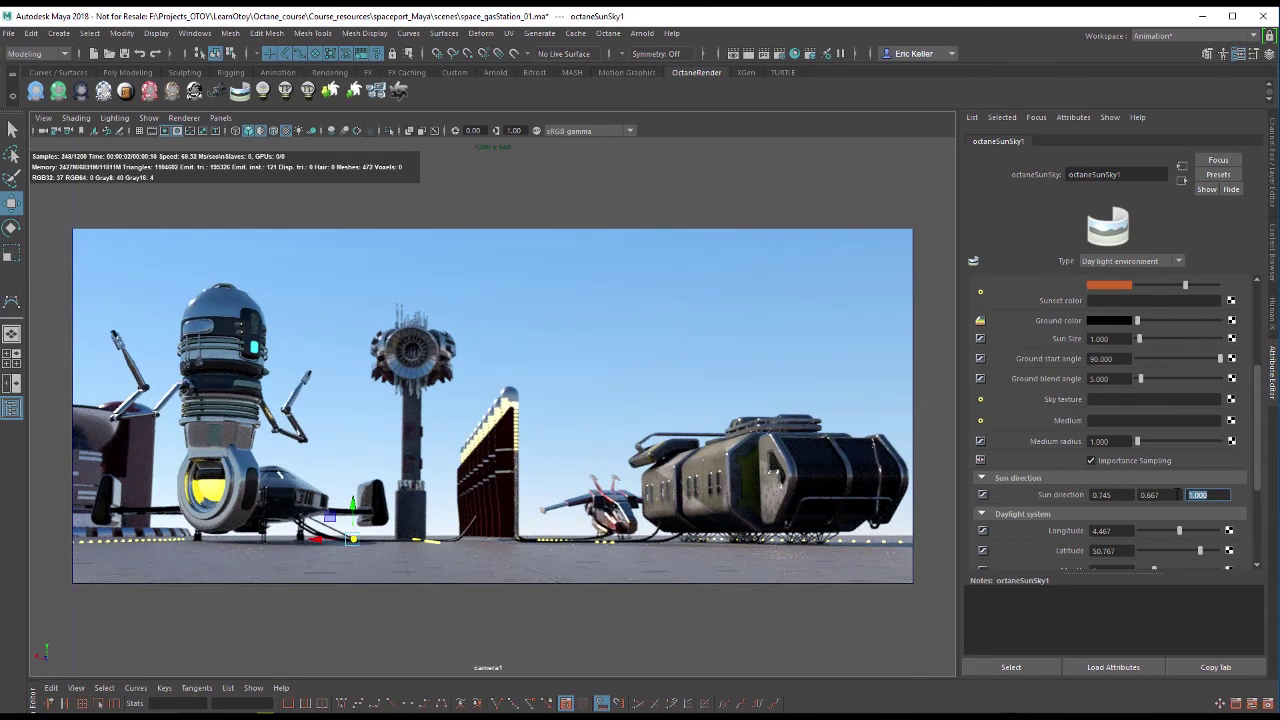
Try Sun direction Y at 0.25 then 0.1, and Z at 0.1 then 0.5.
key(shift+Tab)
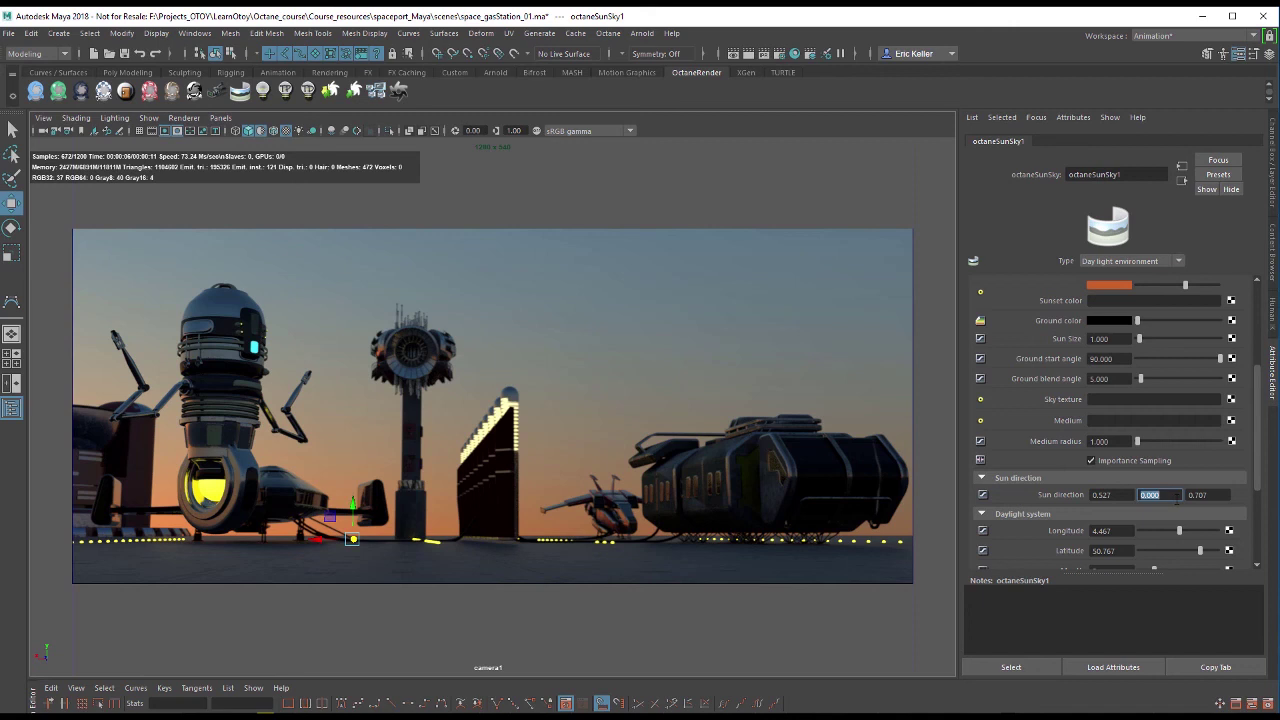
text(5)
key(Return)
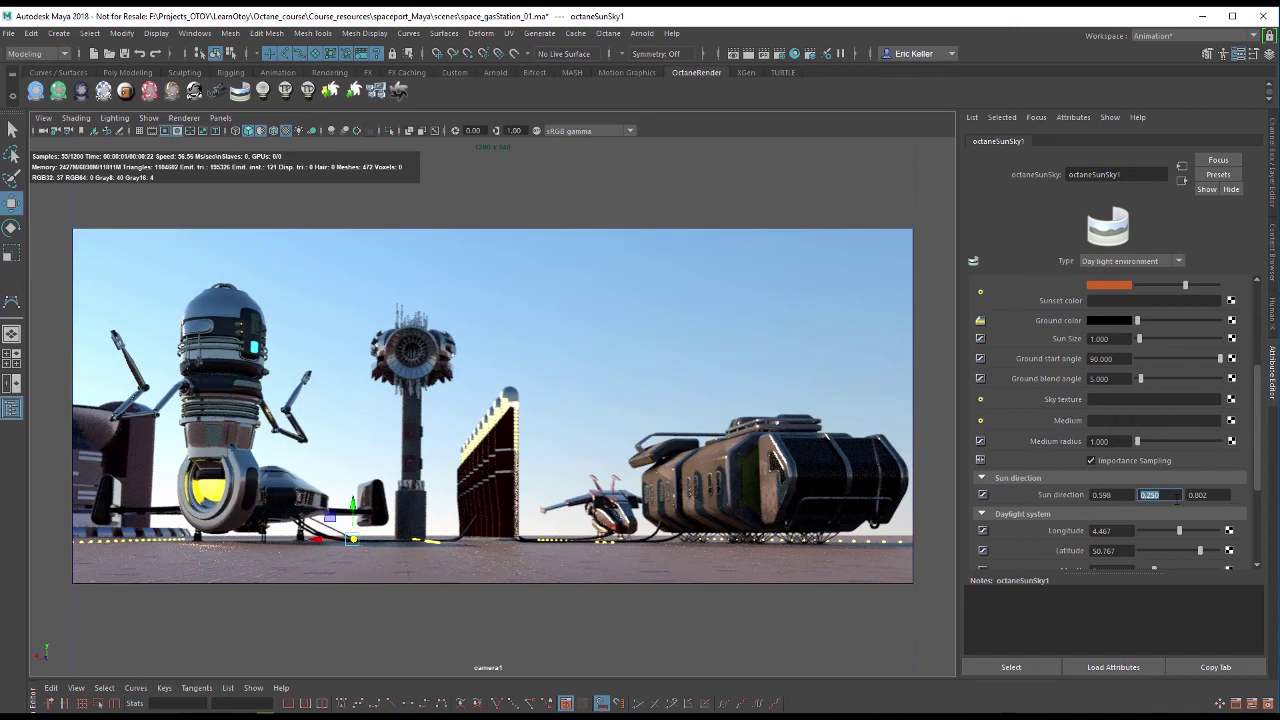
text(.1)
key(Return)
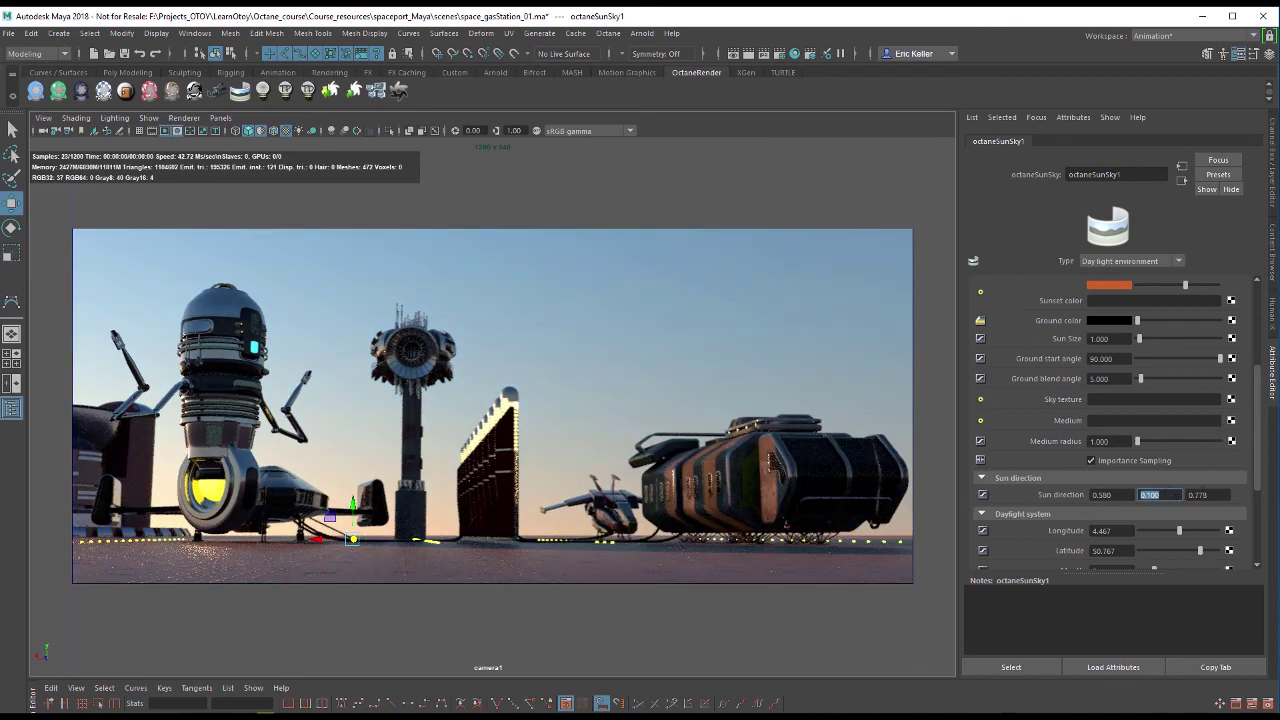
key(Tab)
text(.1)
key(Return)
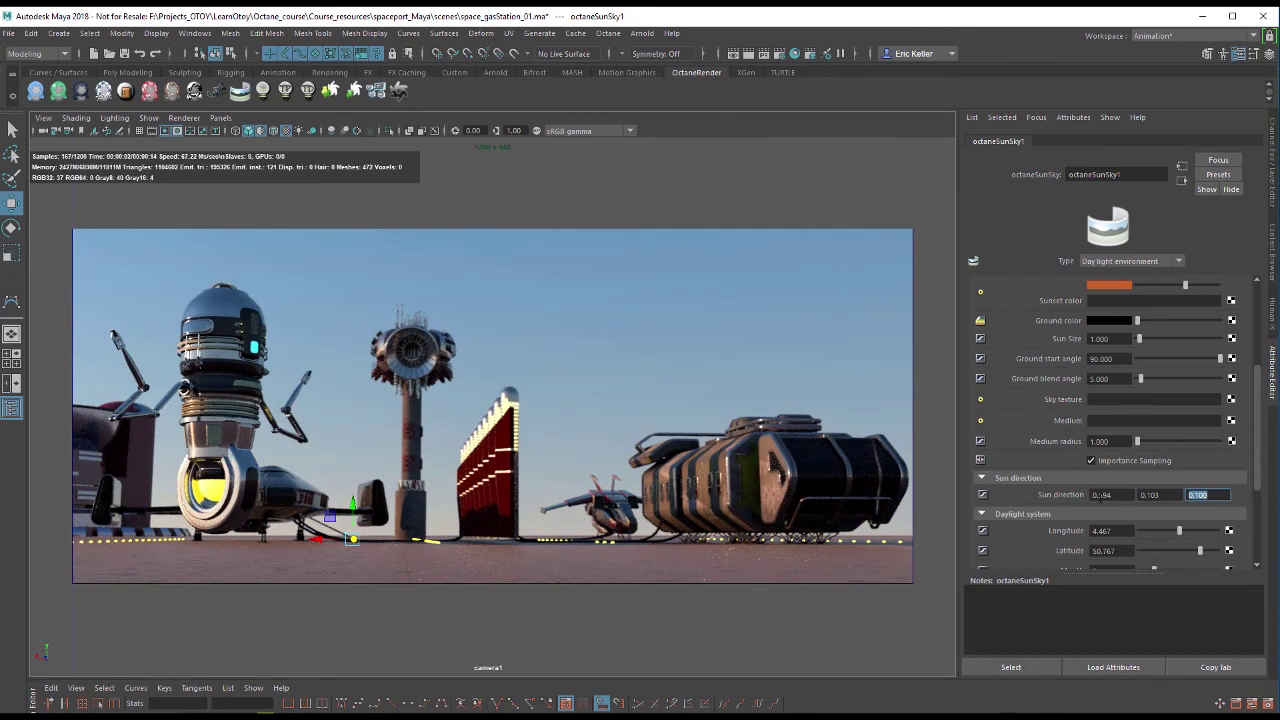
text(.5)
key(Return)
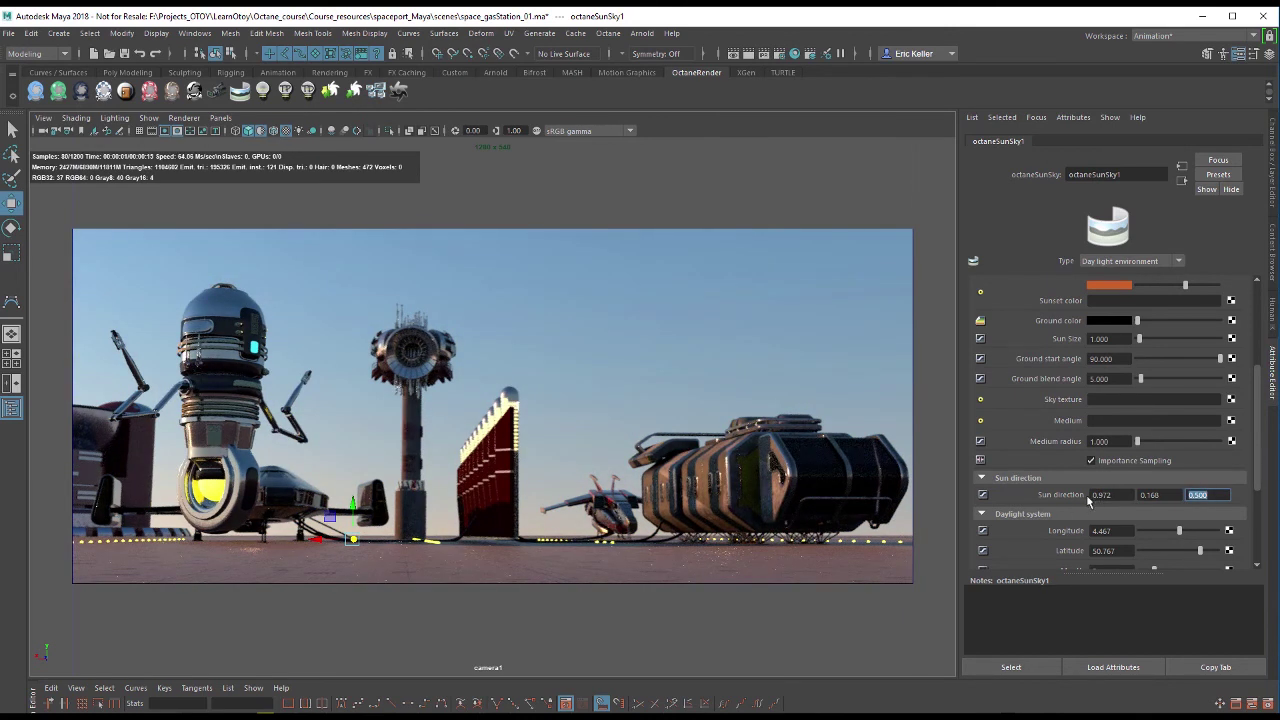
Lower the sun with direction X 0.1 and Y 0.05, then 0.08.
click(1092, 496)
text(1)
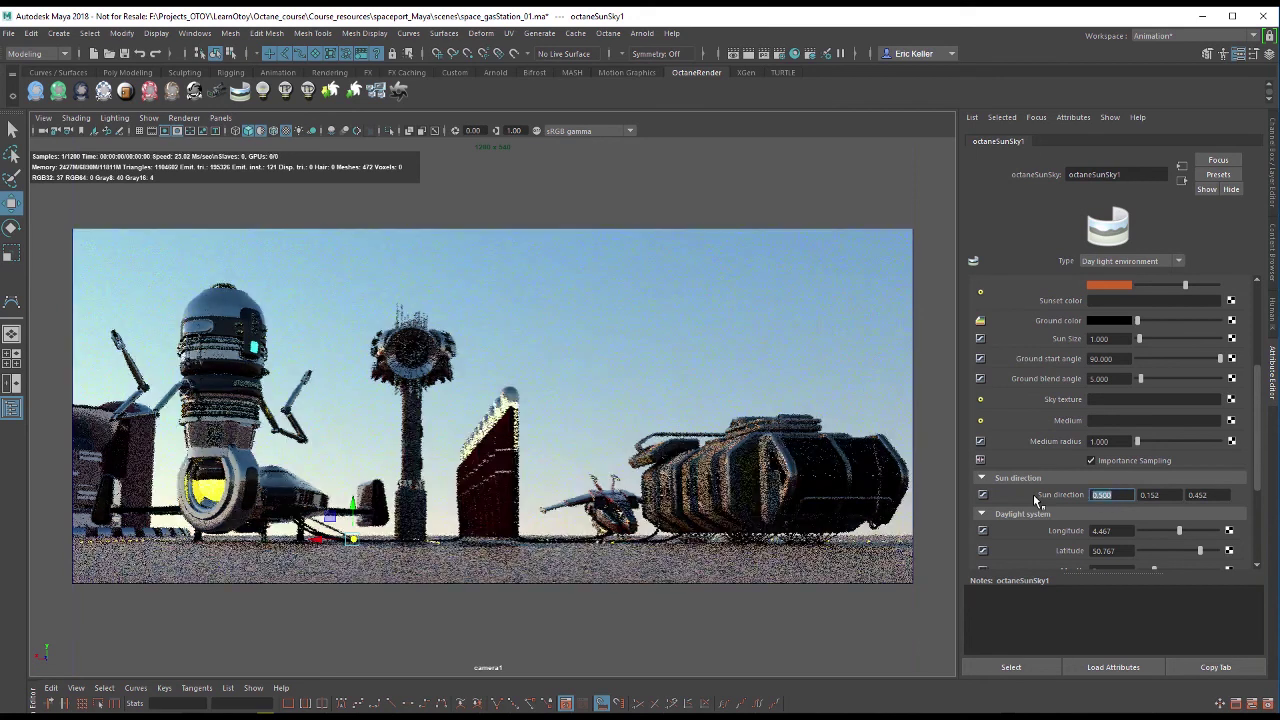
key(Return)
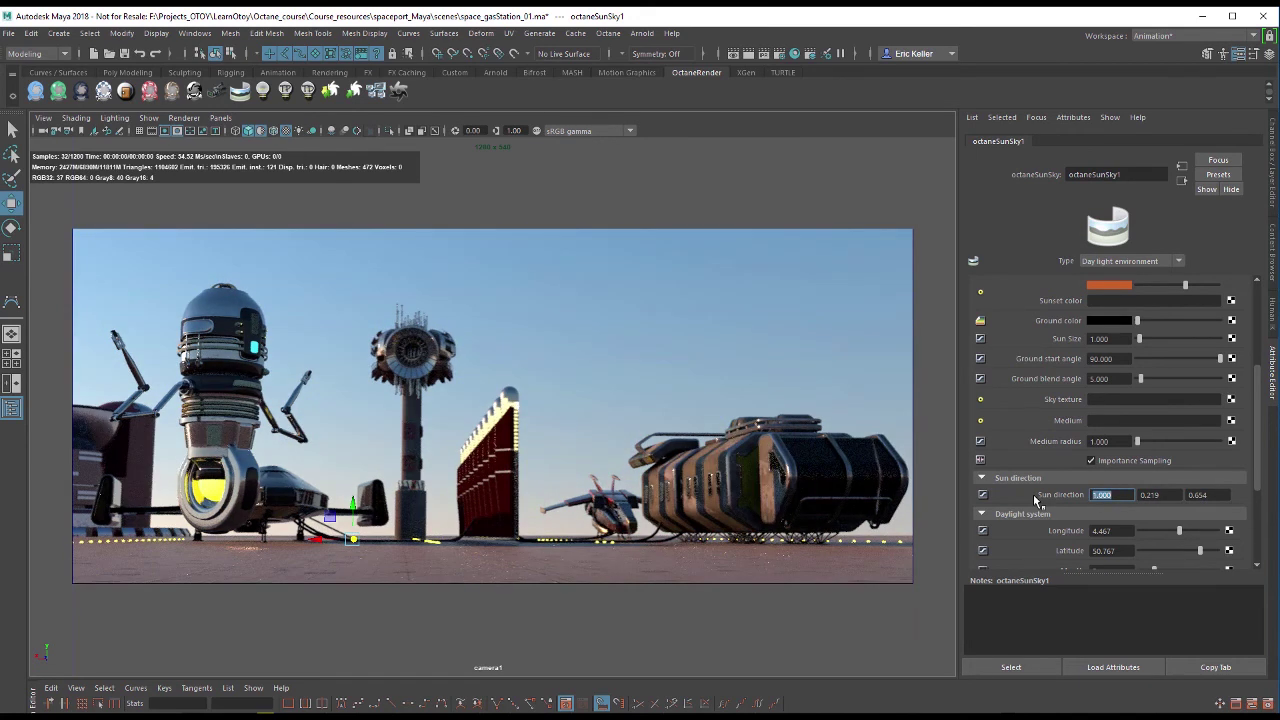
text(0.1)
key(Return)
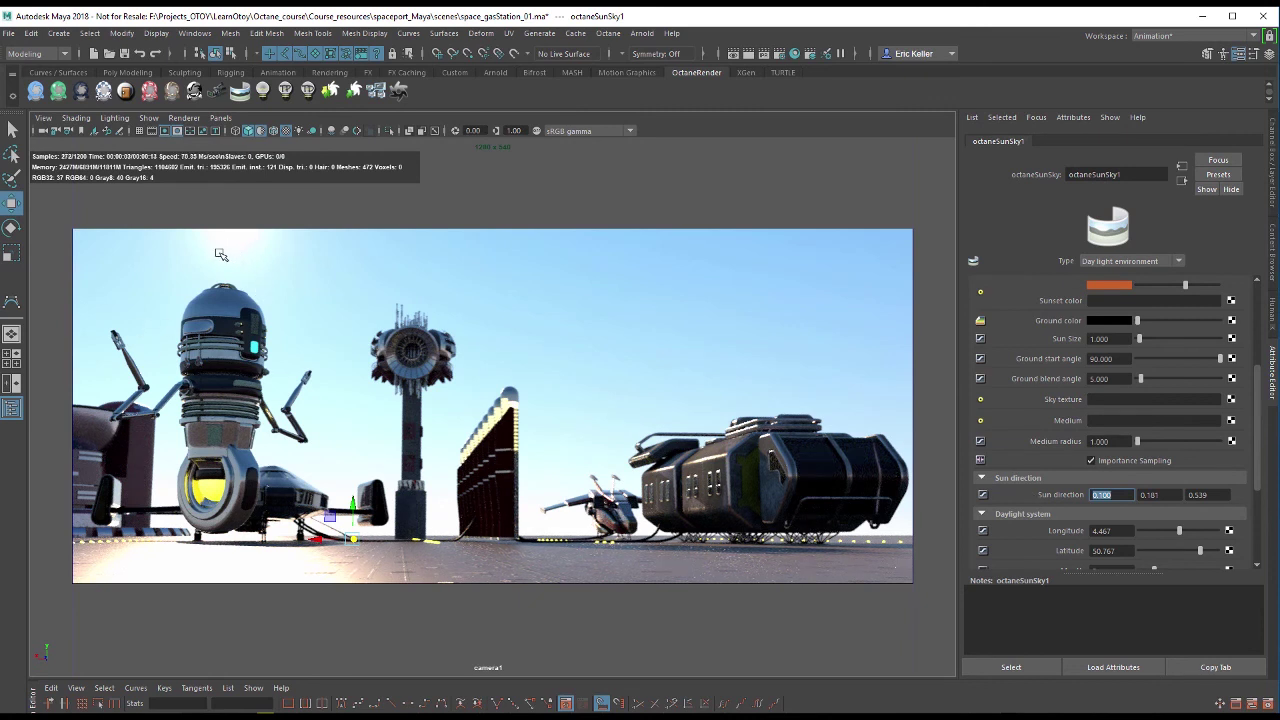
key(Tab)
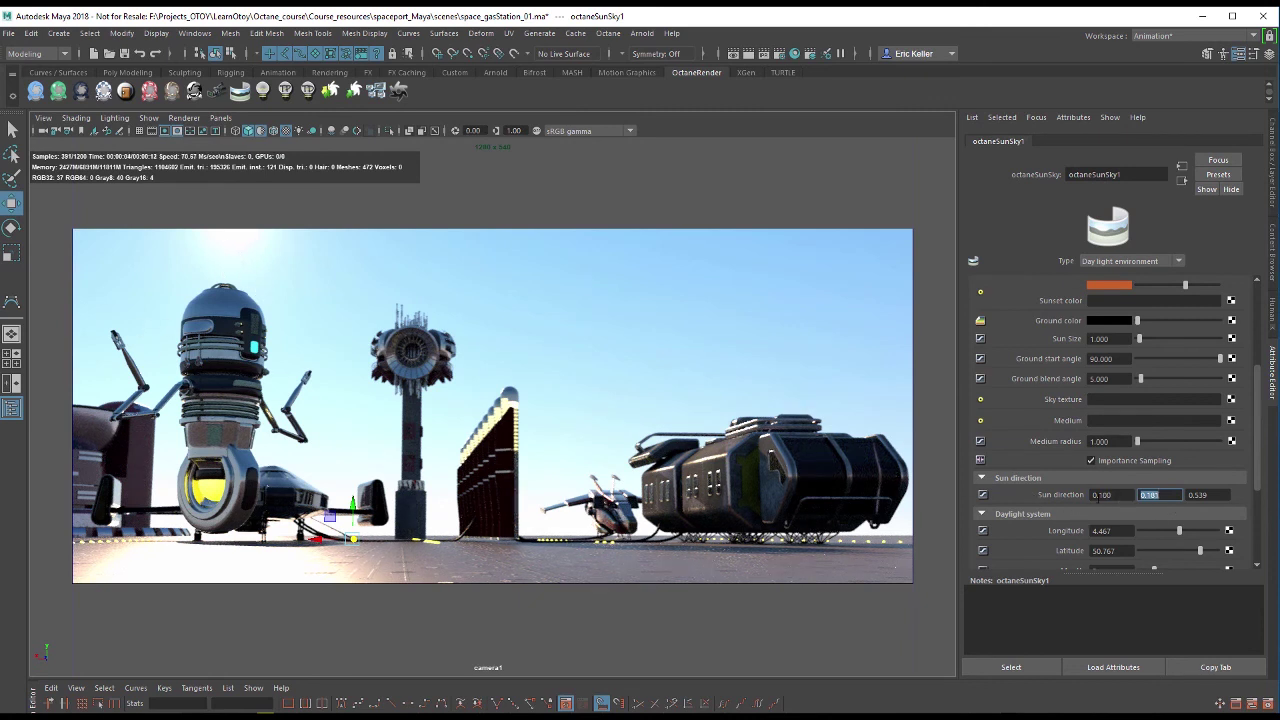
text(.05)
key(Return)
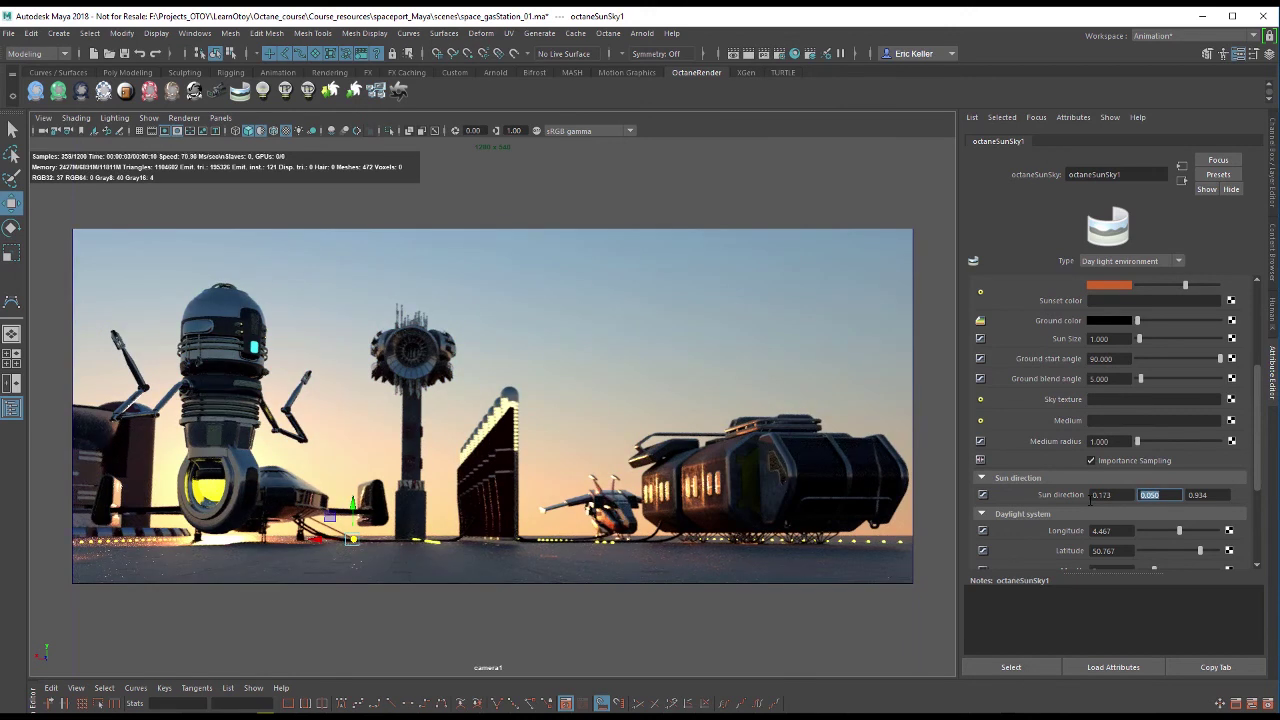
text(.08)
key(Return)
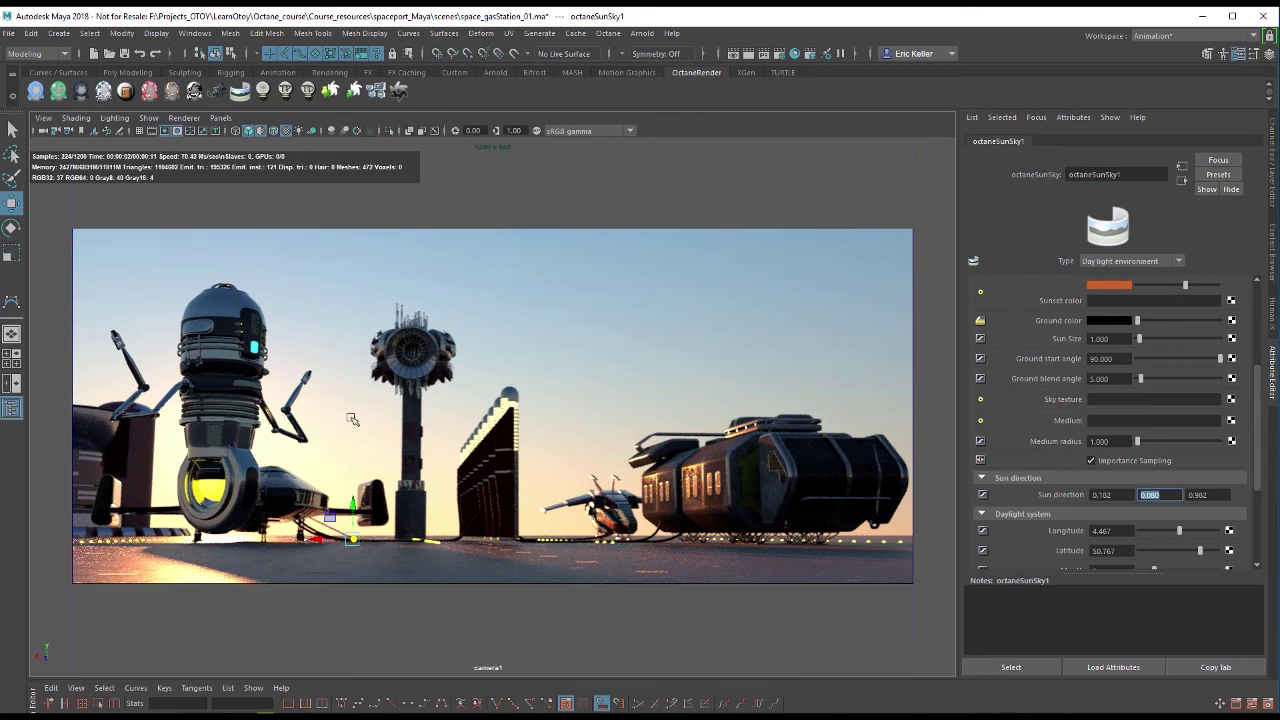
Select the whole barbot robot, move it right beside the tower and rotate it toward the camera.
click(239, 332)
key(Up)
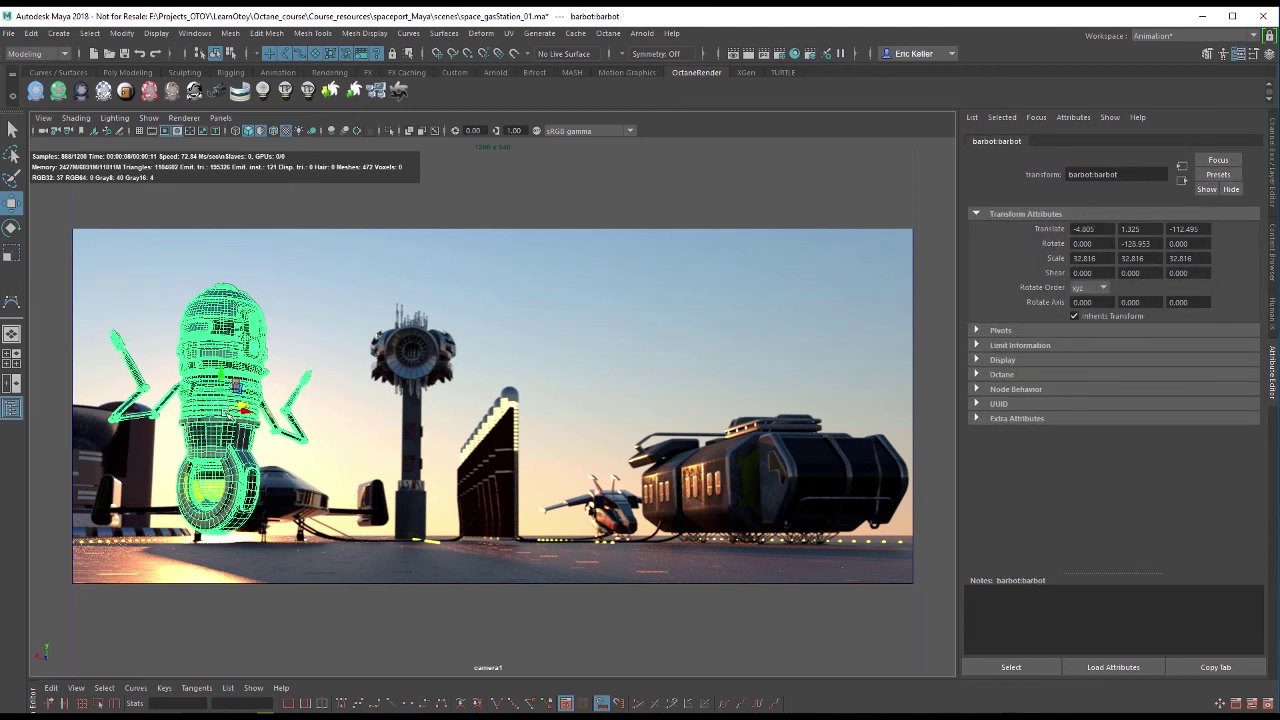
drag(236, 410, 578, 410)
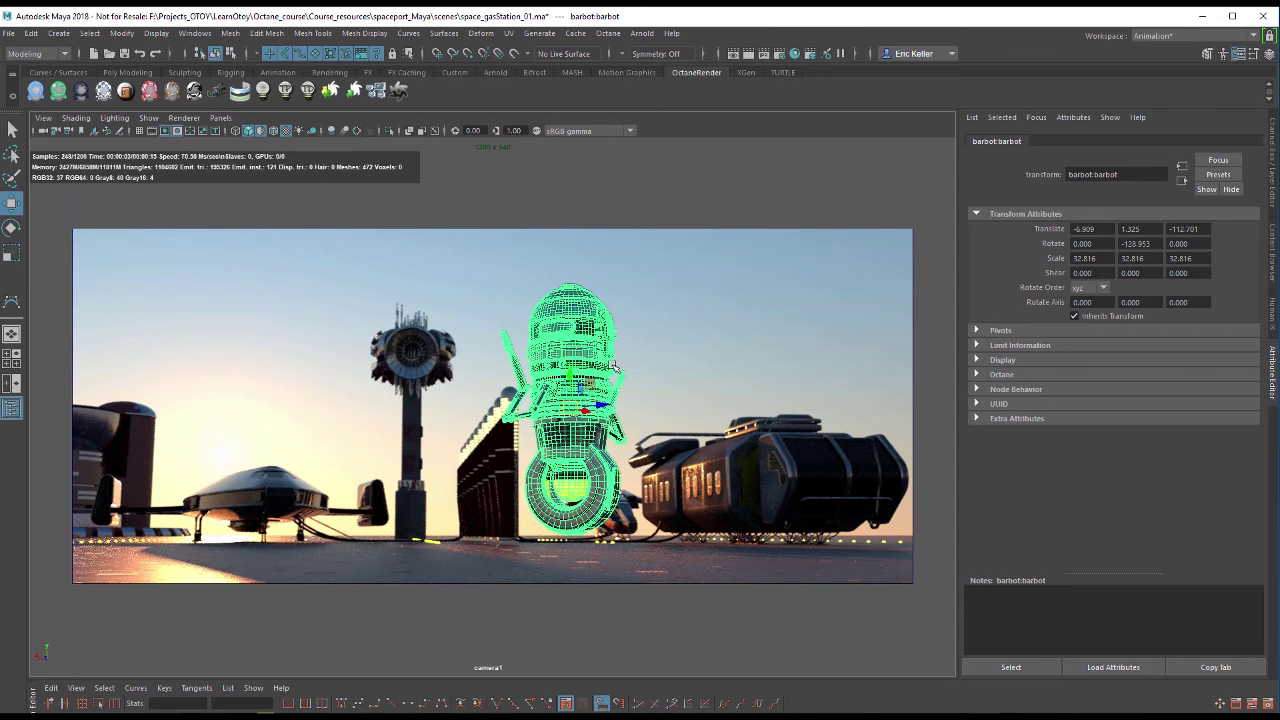
key(e)
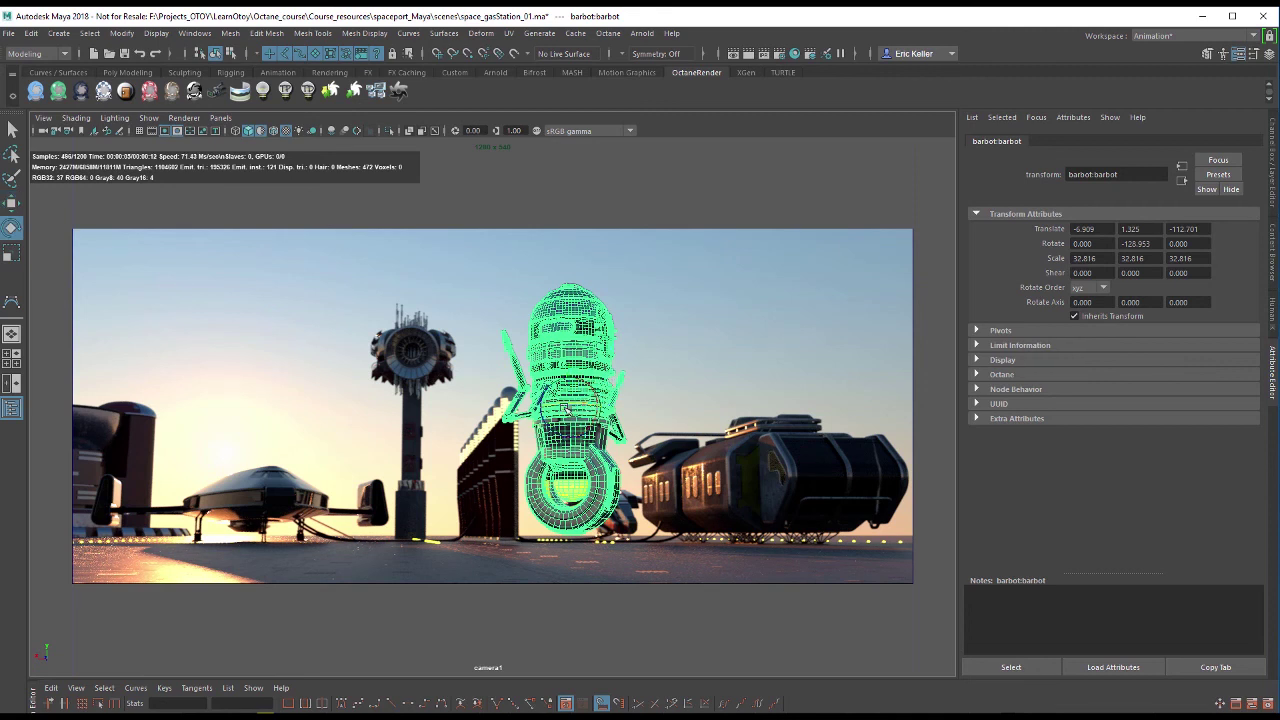
drag(595, 400, 510, 365)
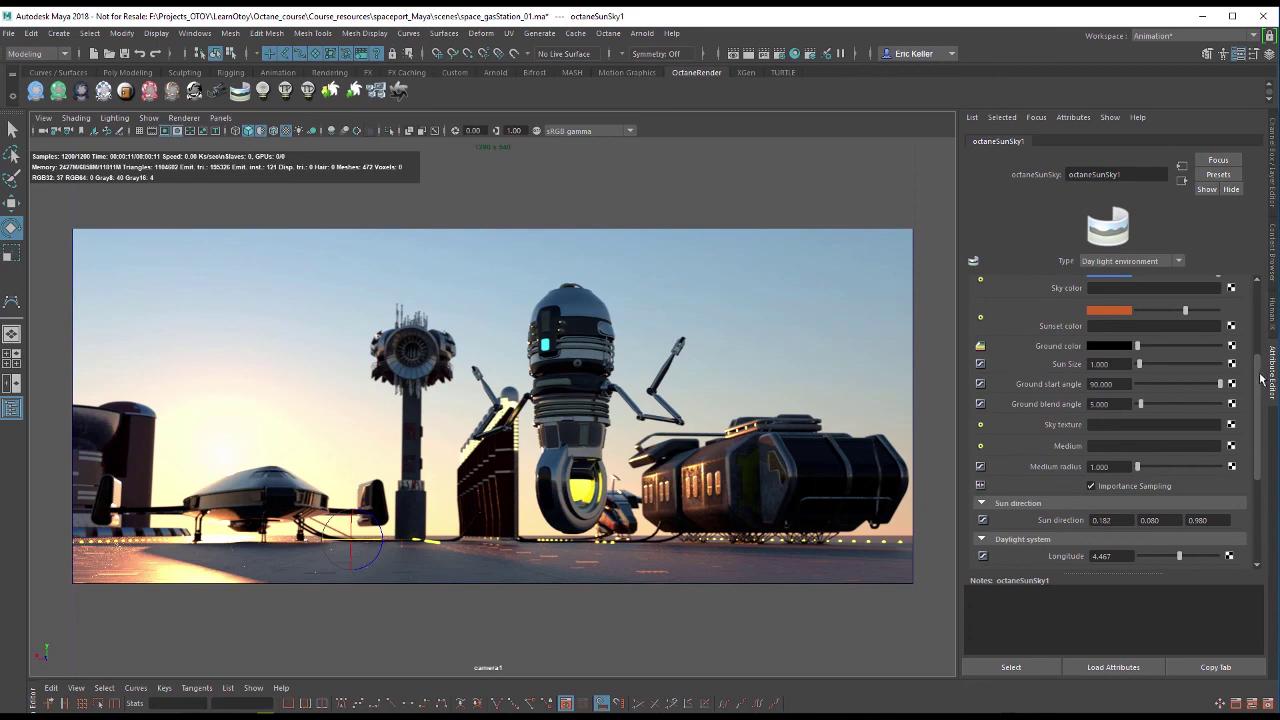
Sweep the daylight Sun Size up, then bring it back down to 2.061.
scroll(1135, 378, up, 1)
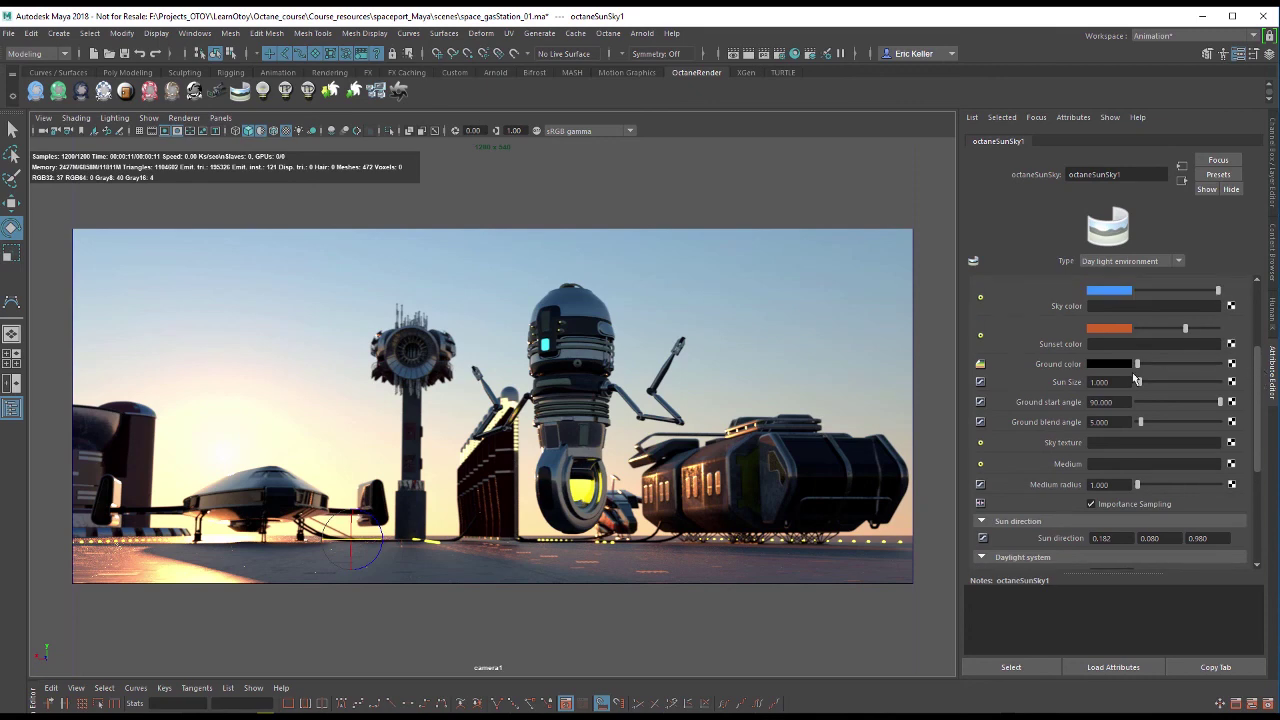
drag(1140, 384, 1224, 389)
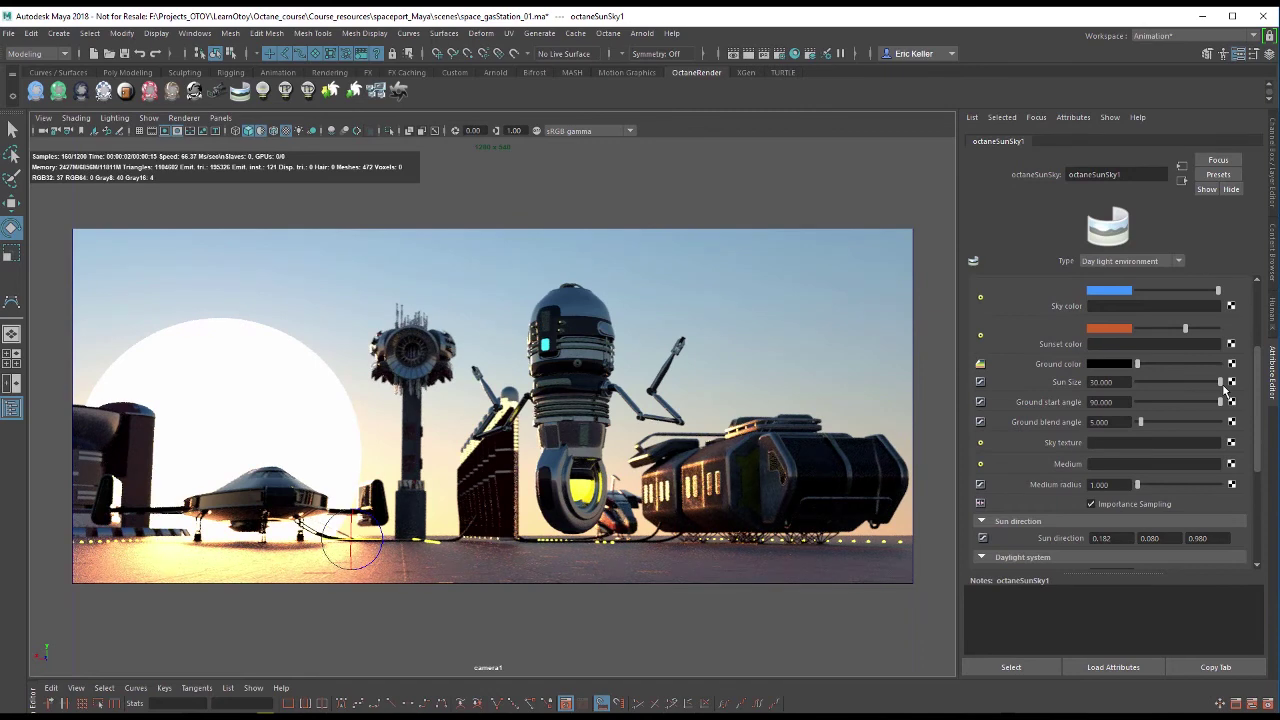
drag(1213, 383, 1143, 383)
Nudge the daylight North offset to a small value of about 0.016.
drag(1257, 400, 1261, 360)
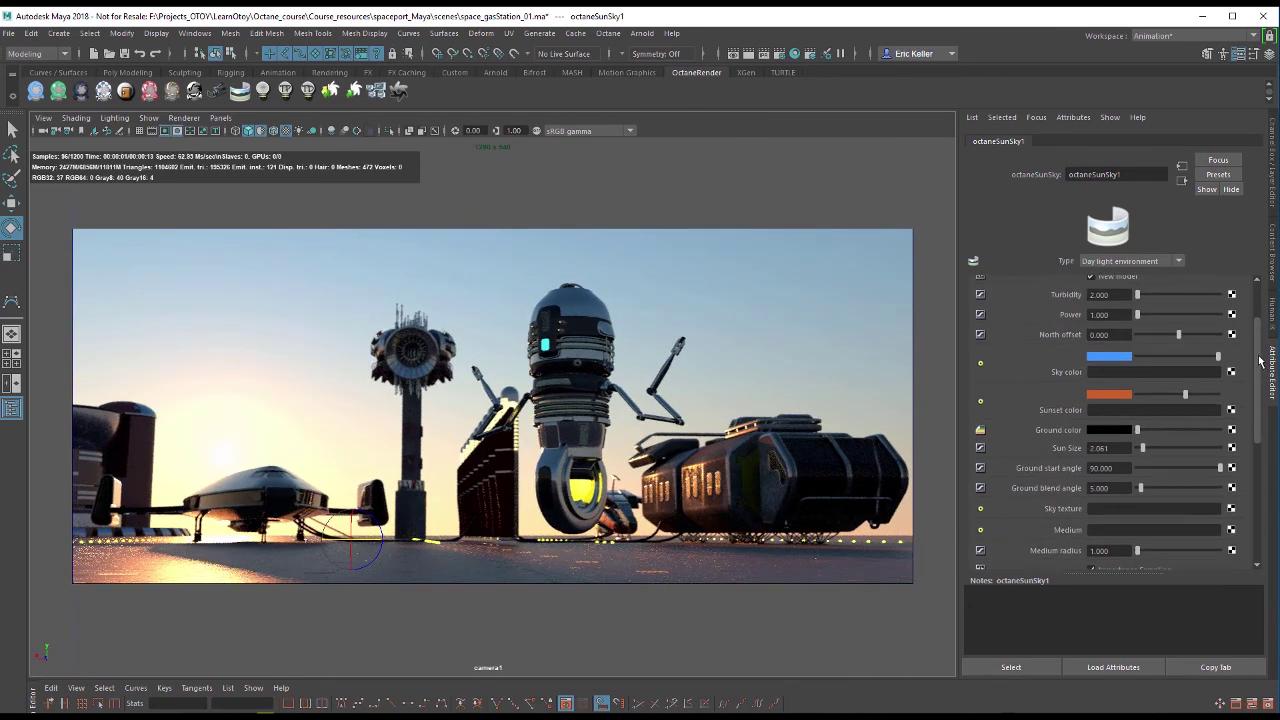
scroll(1236, 356, up, 3)
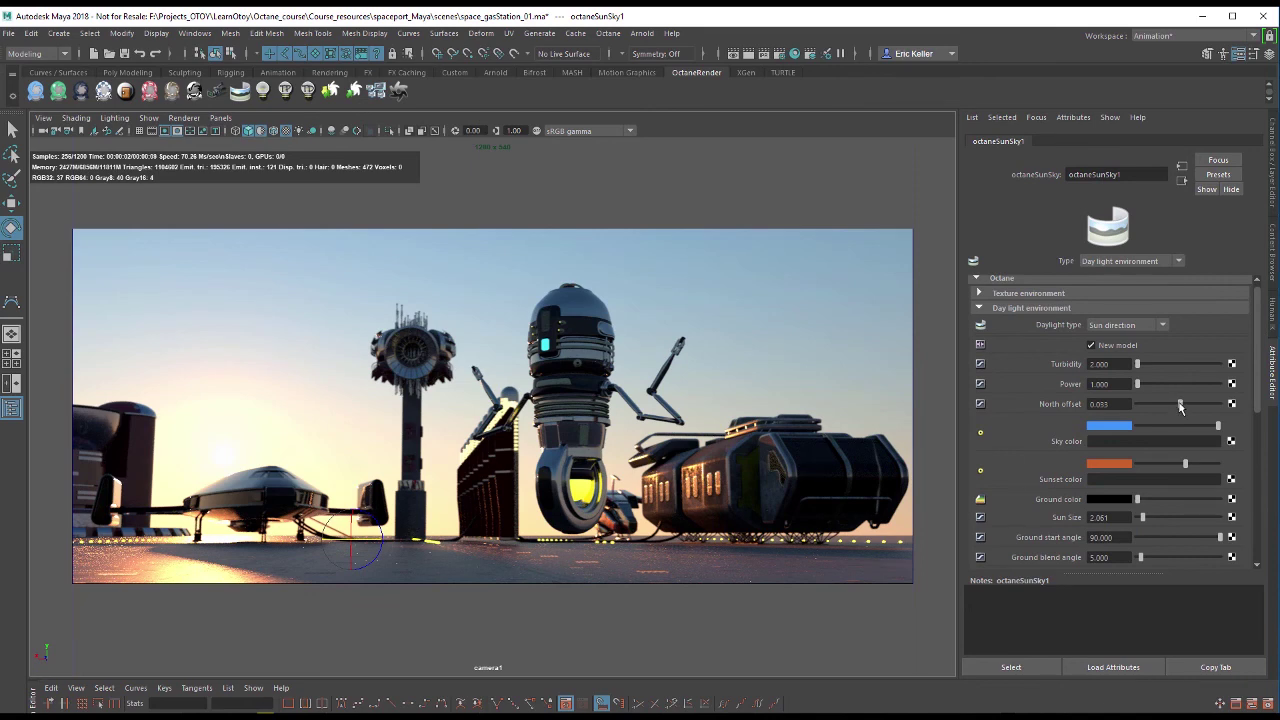
drag(1180, 406, 1176, 401)
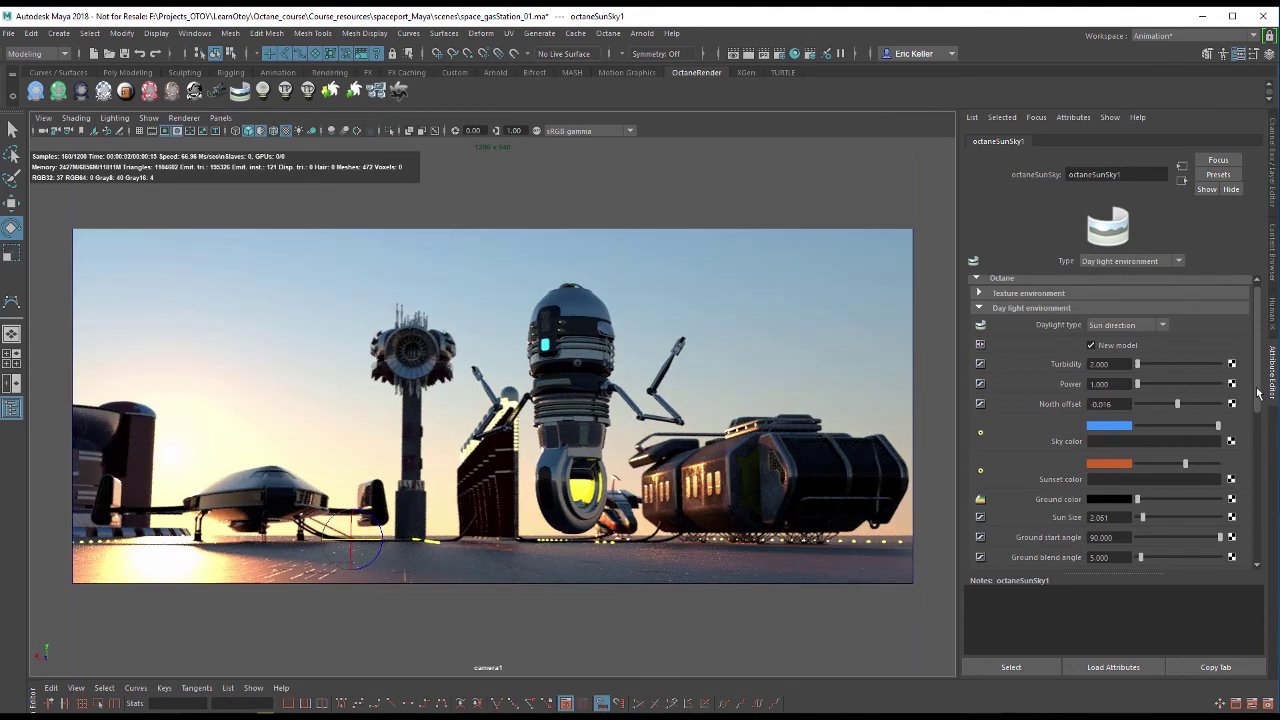
Change the sky colour from blue to a darker warm orange and shift the sunset hue toward magenta.
scroll(1257, 407, down, 2)
scroll(1257, 407, down, 2)
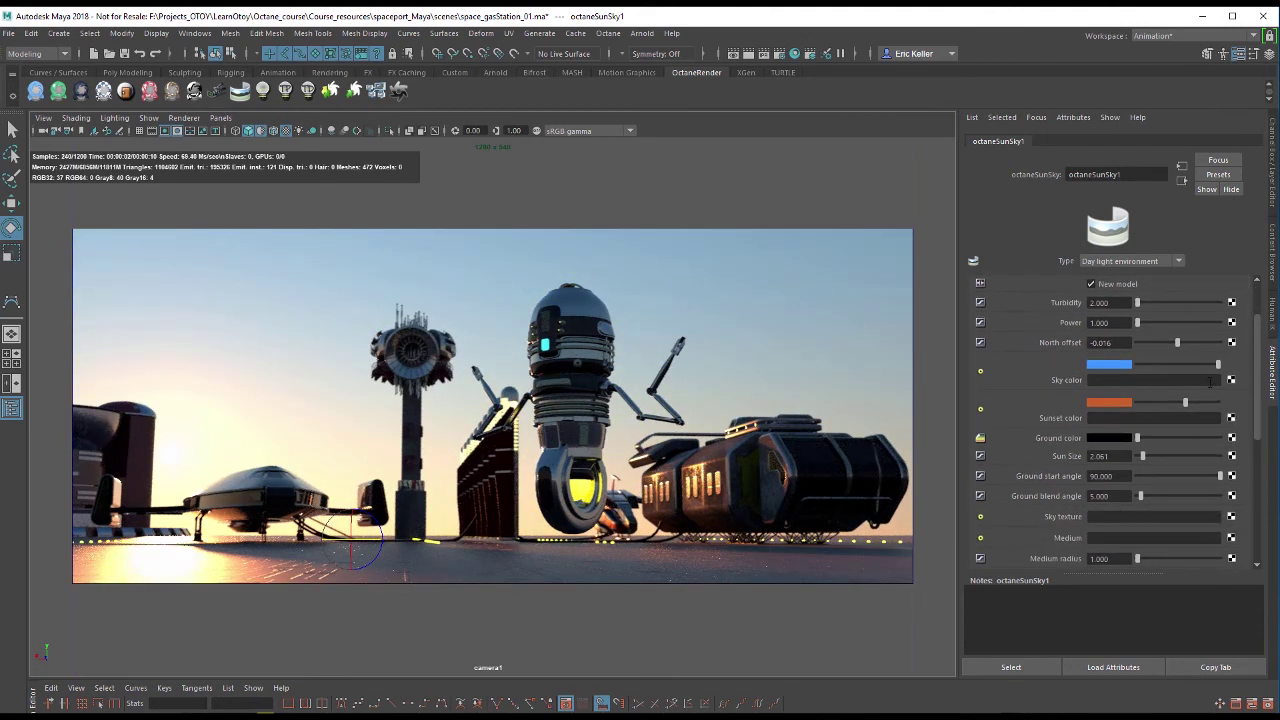
click(1117, 366)
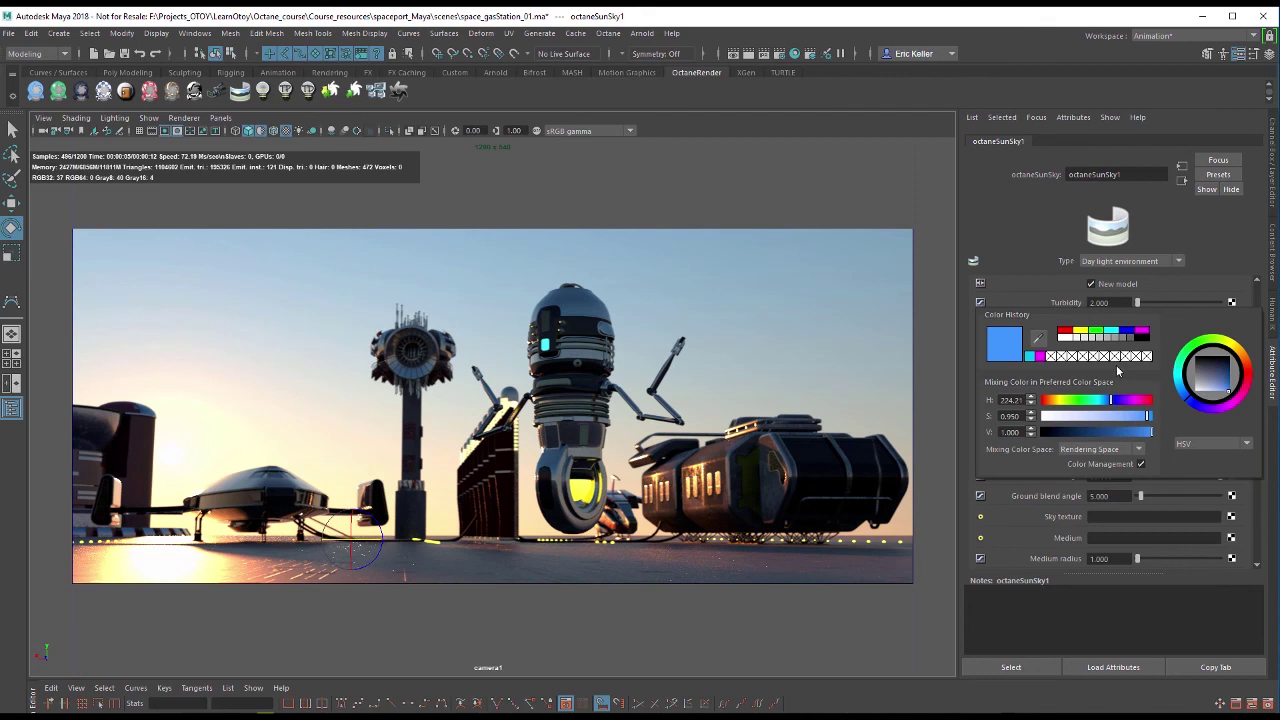
click(1237, 366)
click(1226, 393)
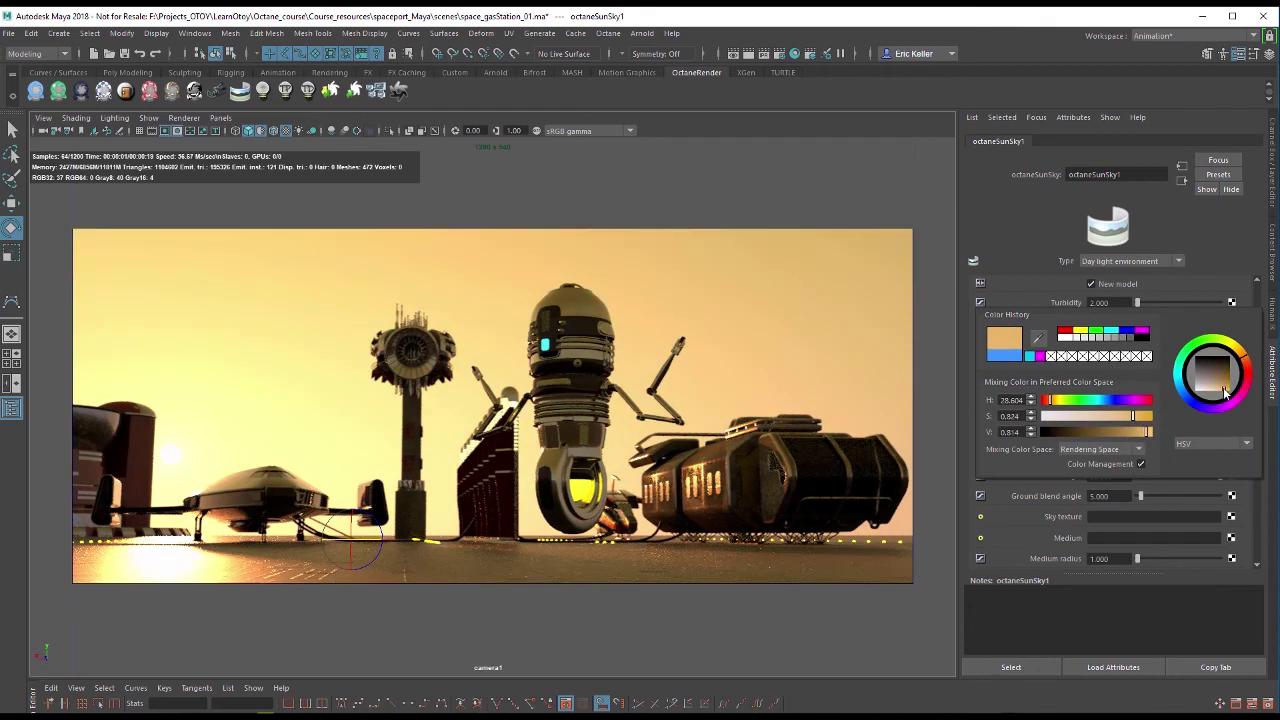
click(1223, 390)
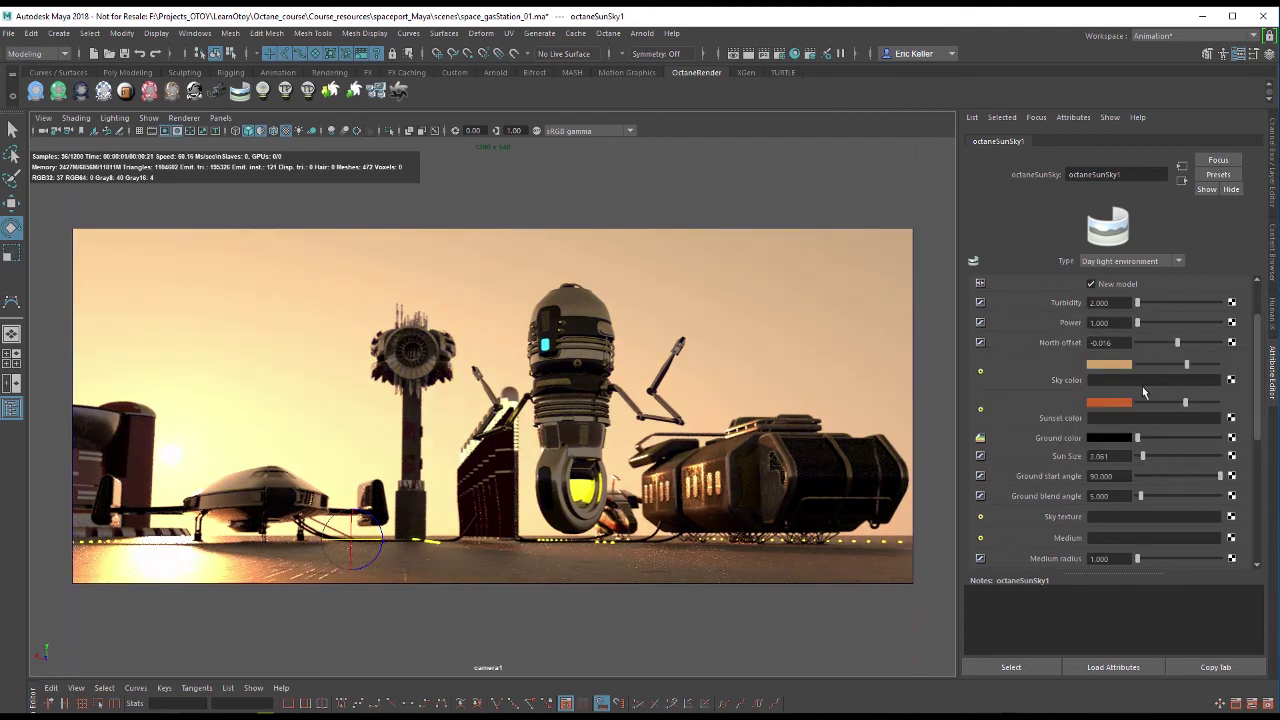
click(1115, 403)
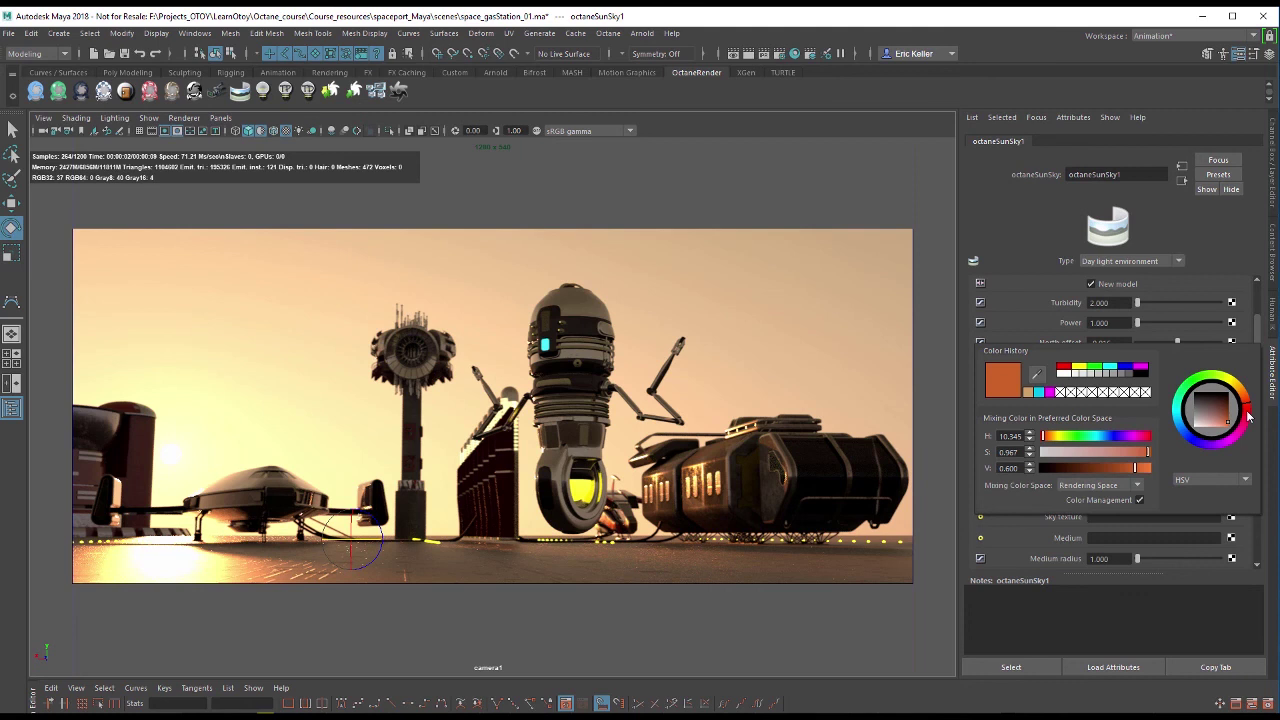
mouse_move(1248, 418)
mouse_down()
mouse_move(1243, 432)
mouse_move(1247, 407)
mouse_up()
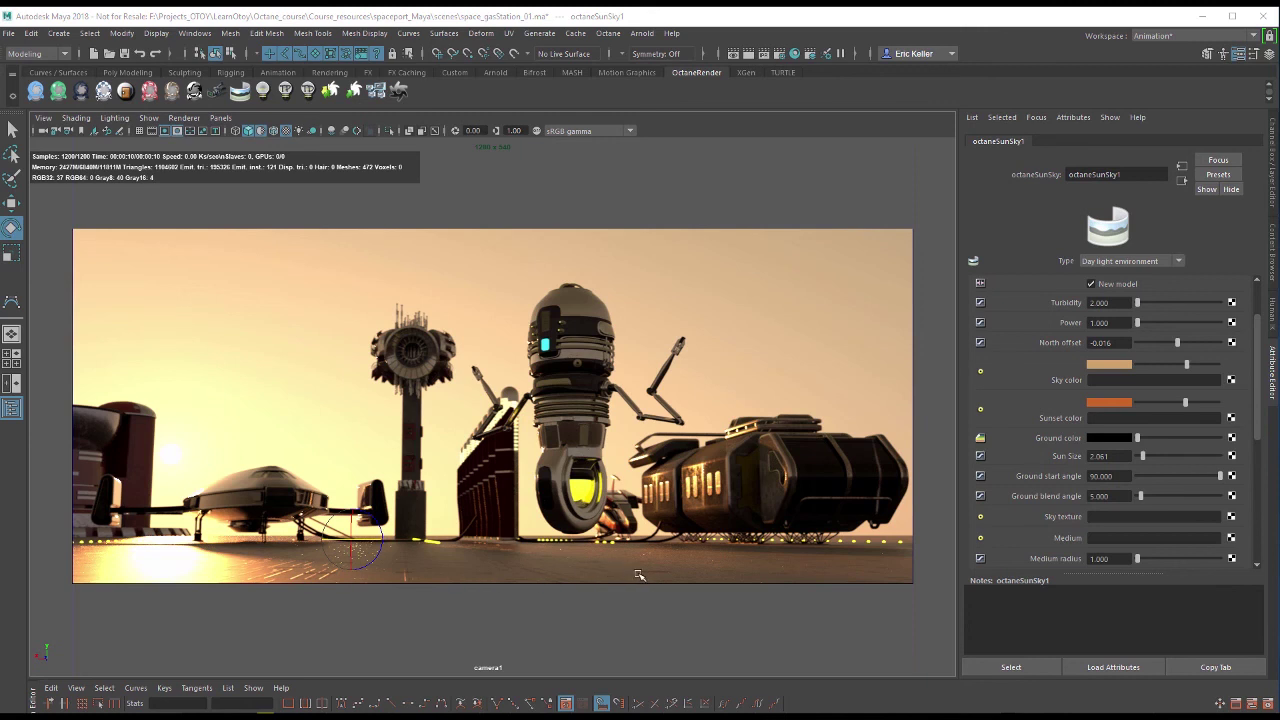
Hide the ground plane with Ctrl+H and view the scene through camera2.
click(514, 581)
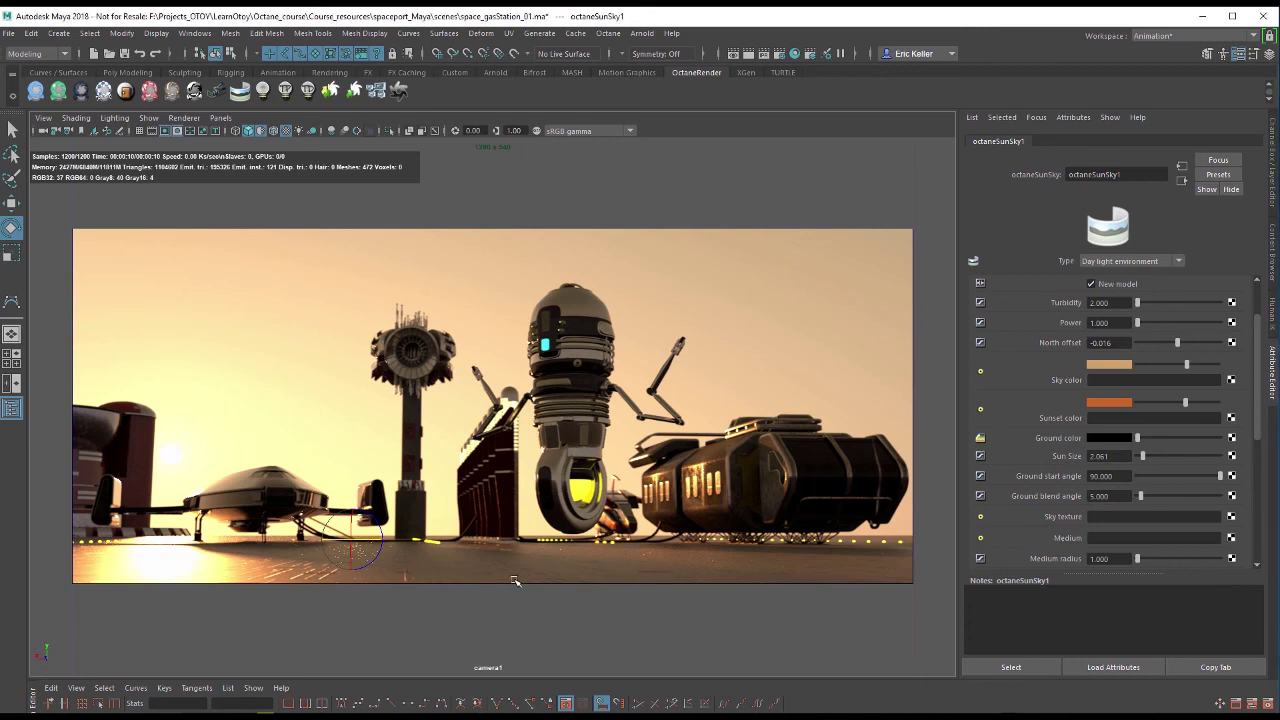
key(ctrl+h)
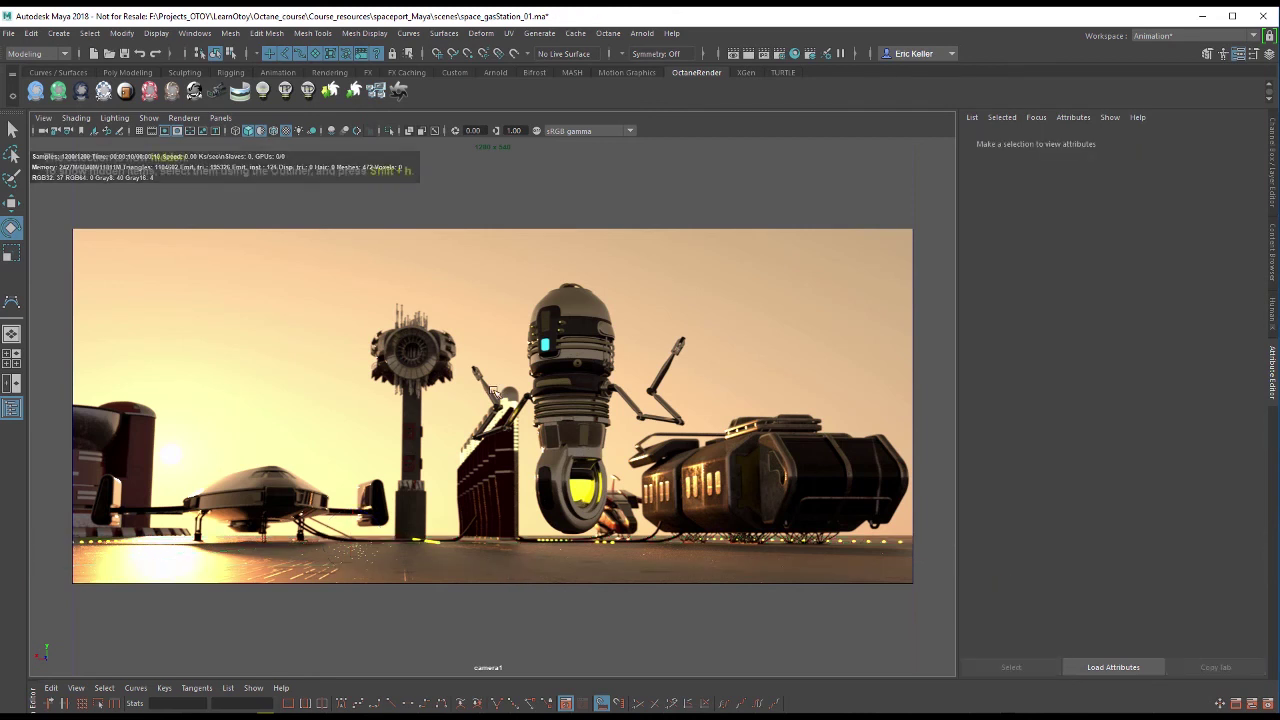
click(220, 118)
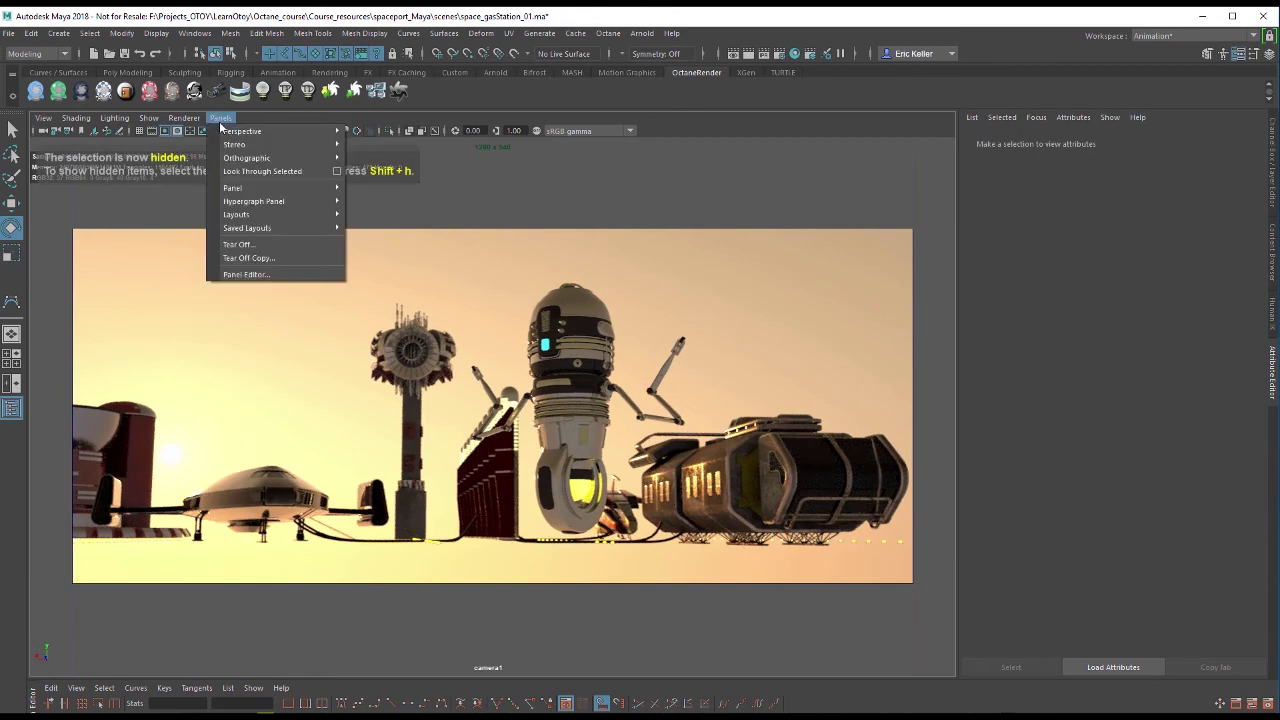
mouse_move(286, 131)
click(371, 149)
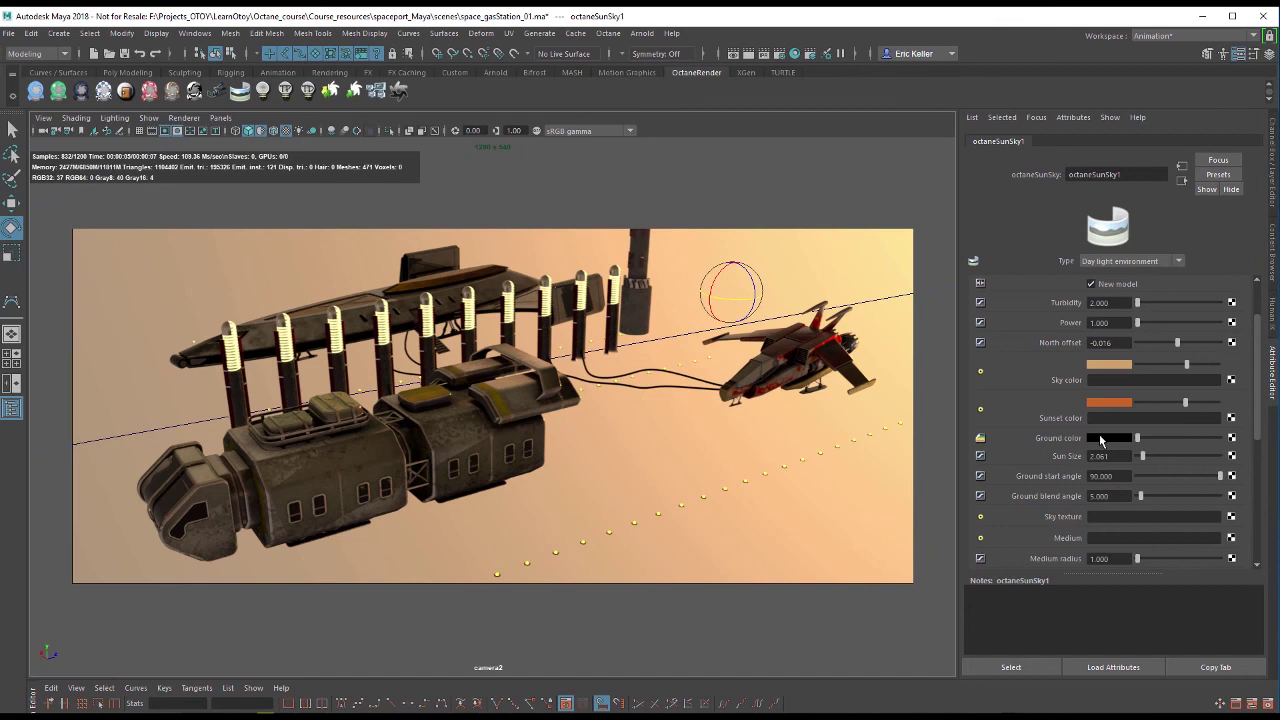
Set the ground colour to green from Color History and the ground blend angle to 16.320.
click(1100, 438)
click(1015, 428)
drag(1145, 497, 1115, 482)
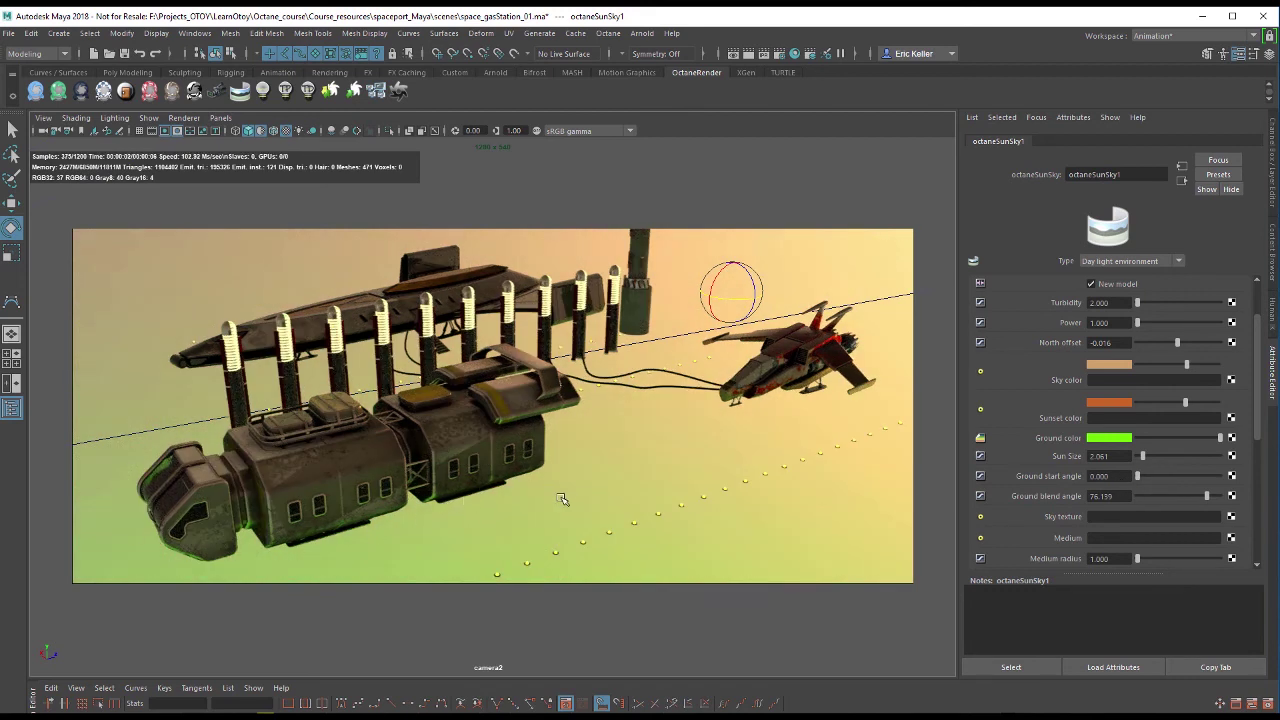
alt+right_drag(681, 469, 444, 441)
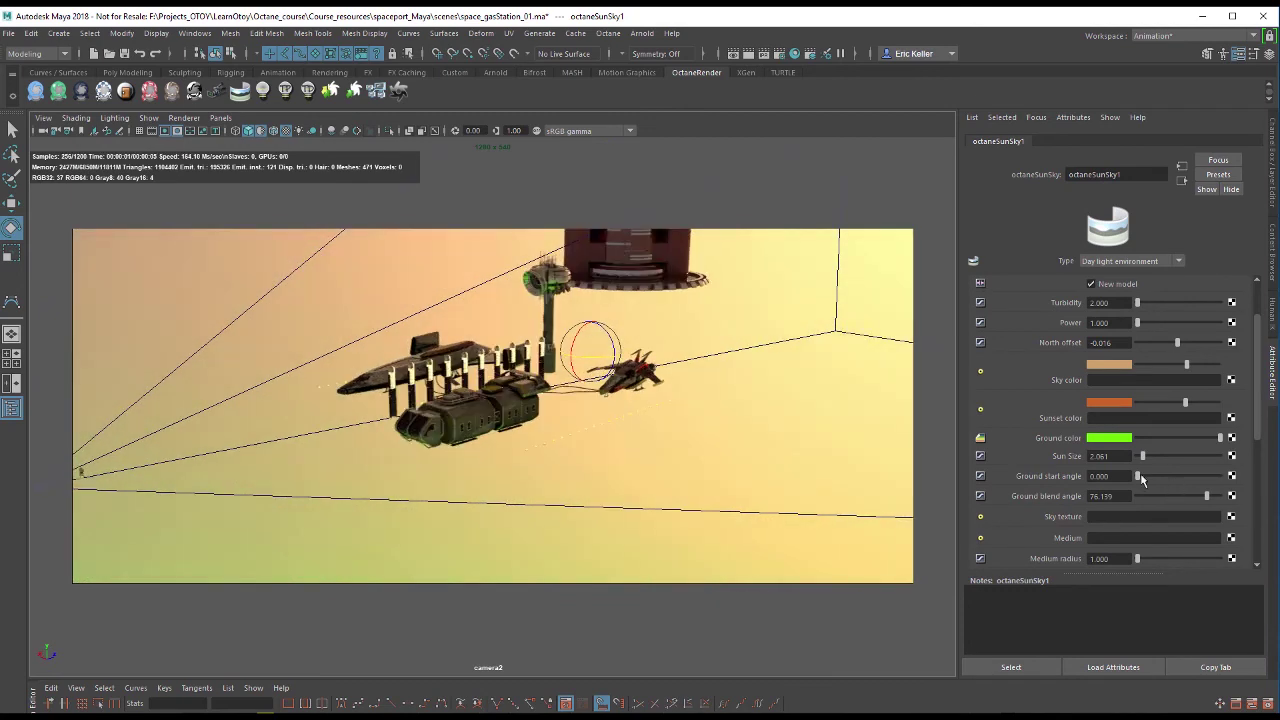
drag(1191, 494, 1153, 497)
mouse_move(714, 466)
alt+mouse_down()
mouse_move(740, 454)
mouse_move(677, 486)
mouse_move(707, 494)
mouse_move(705, 455)
alt+mouse_up()
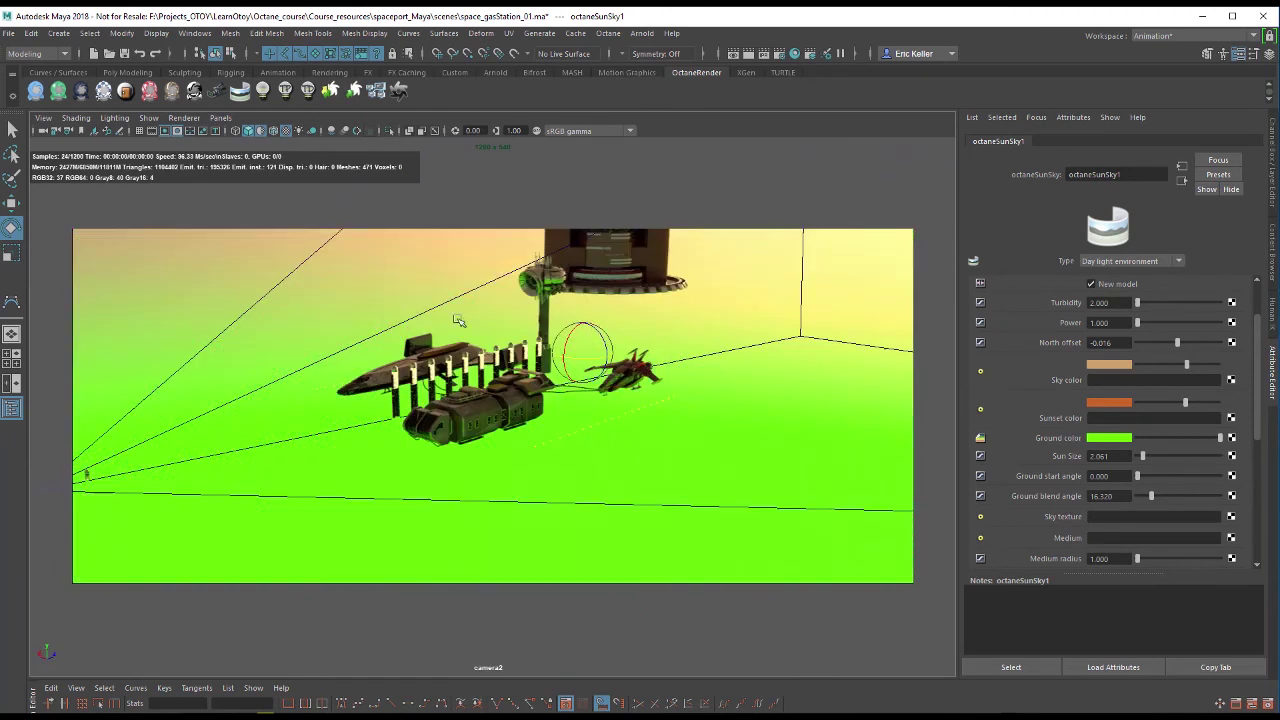
Bring back the last hidden vehicles with Show Last Hidden and frame them in the viewport.
click(156, 33)
mouse_move(224, 181)
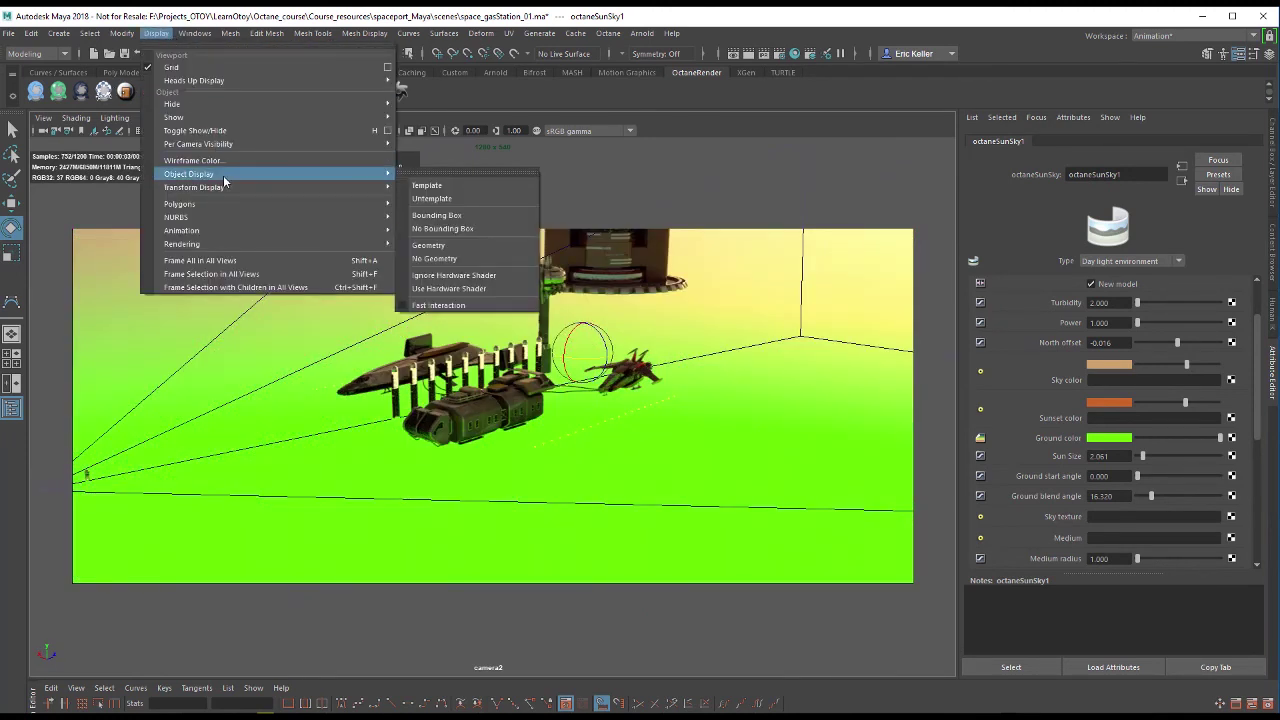
click(156, 33)
click(159, 33)
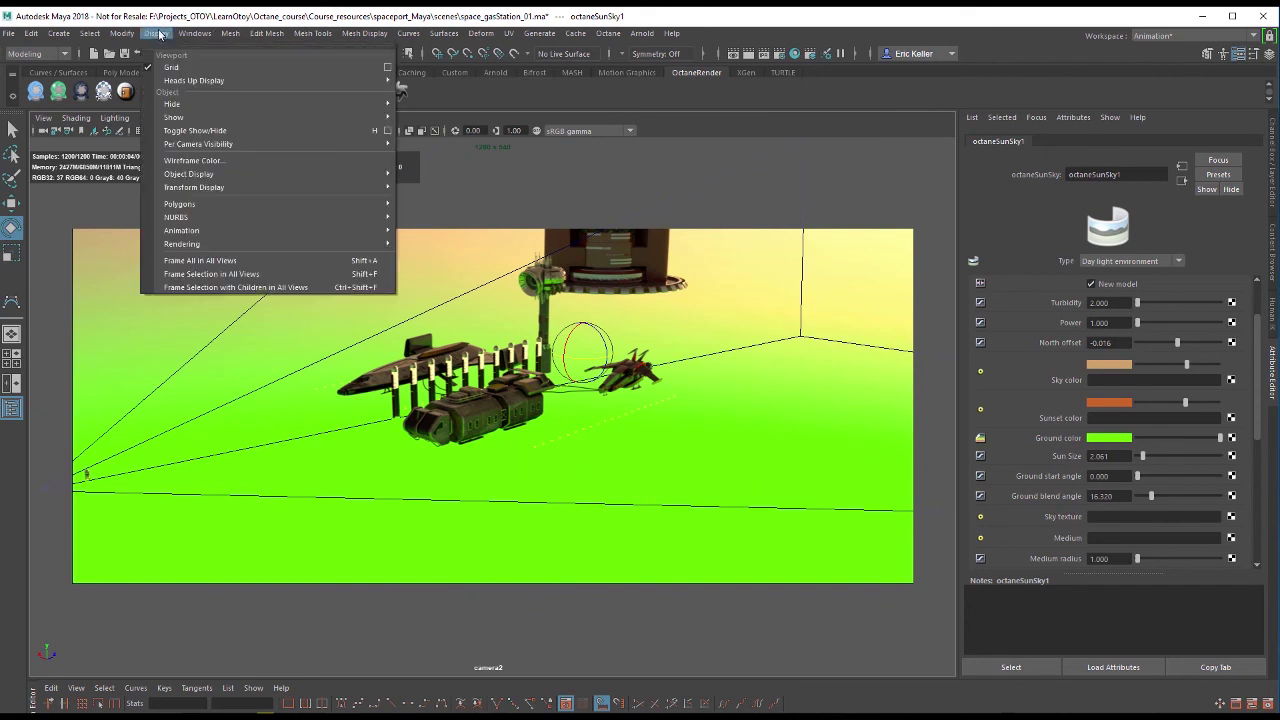
mouse_move(189, 119)
click(442, 141)
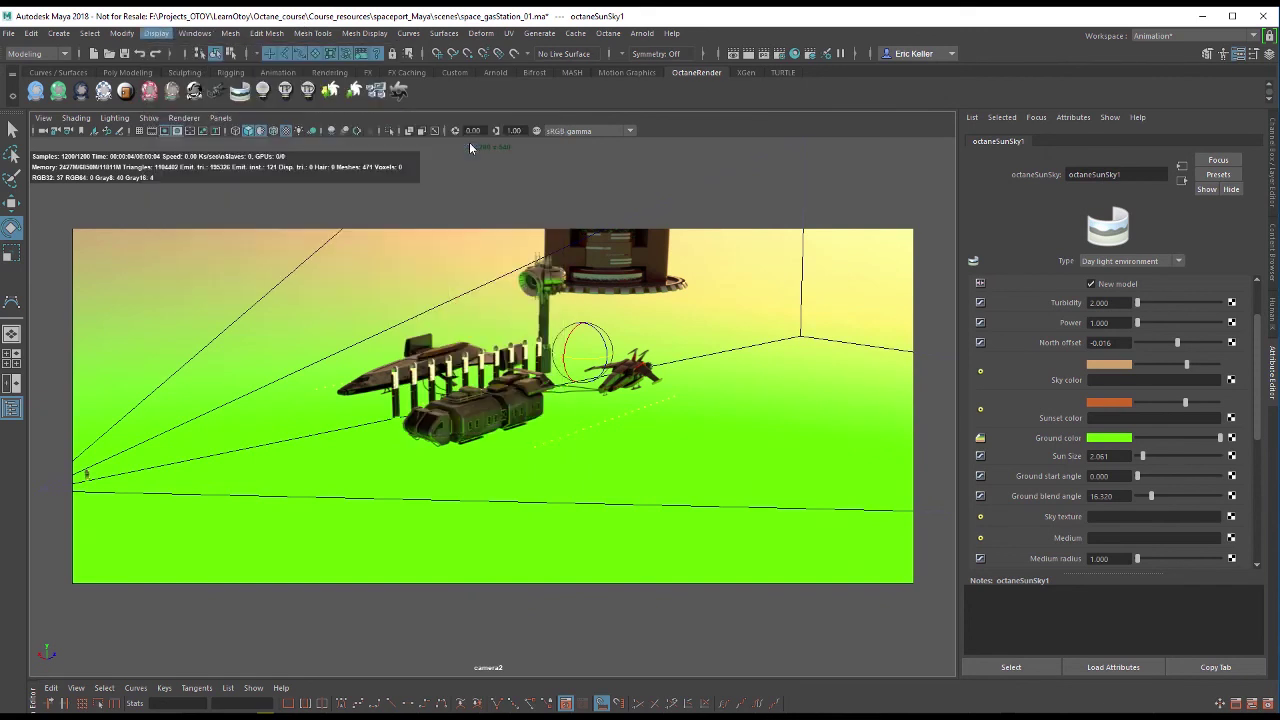
alt+drag(585, 435, 797, 478)
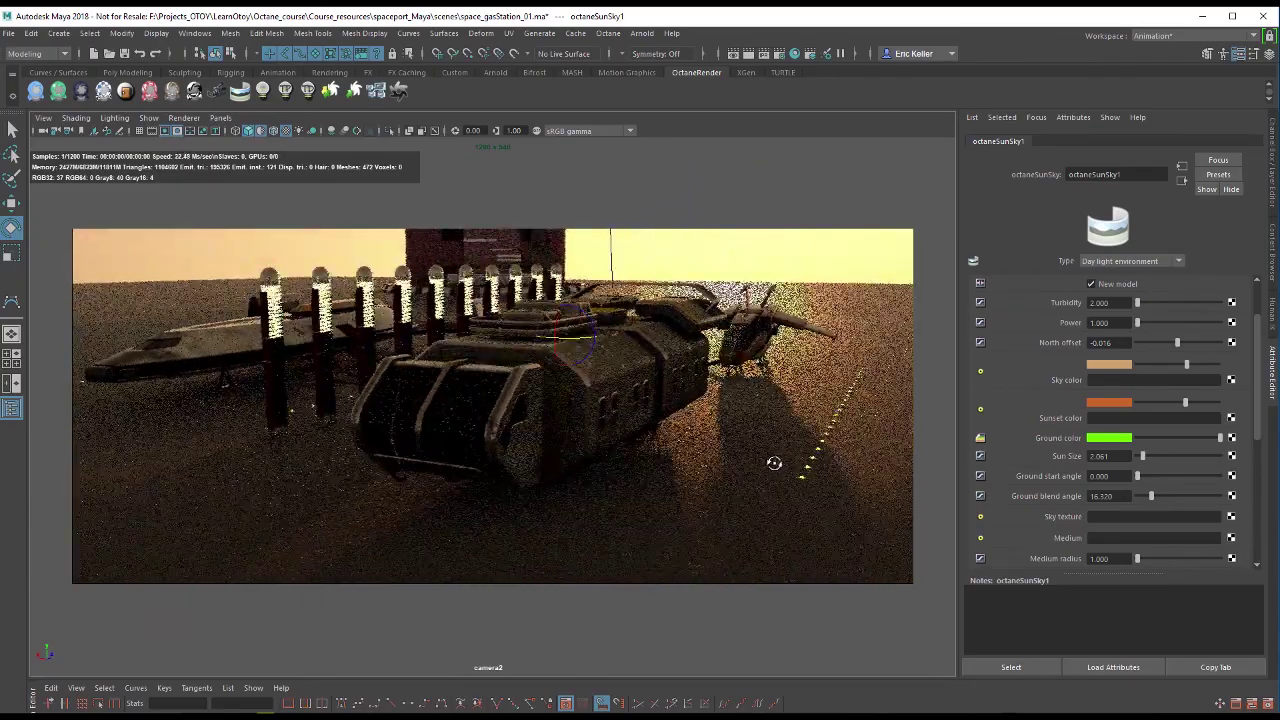
alt+drag(774, 463, 737, 457)
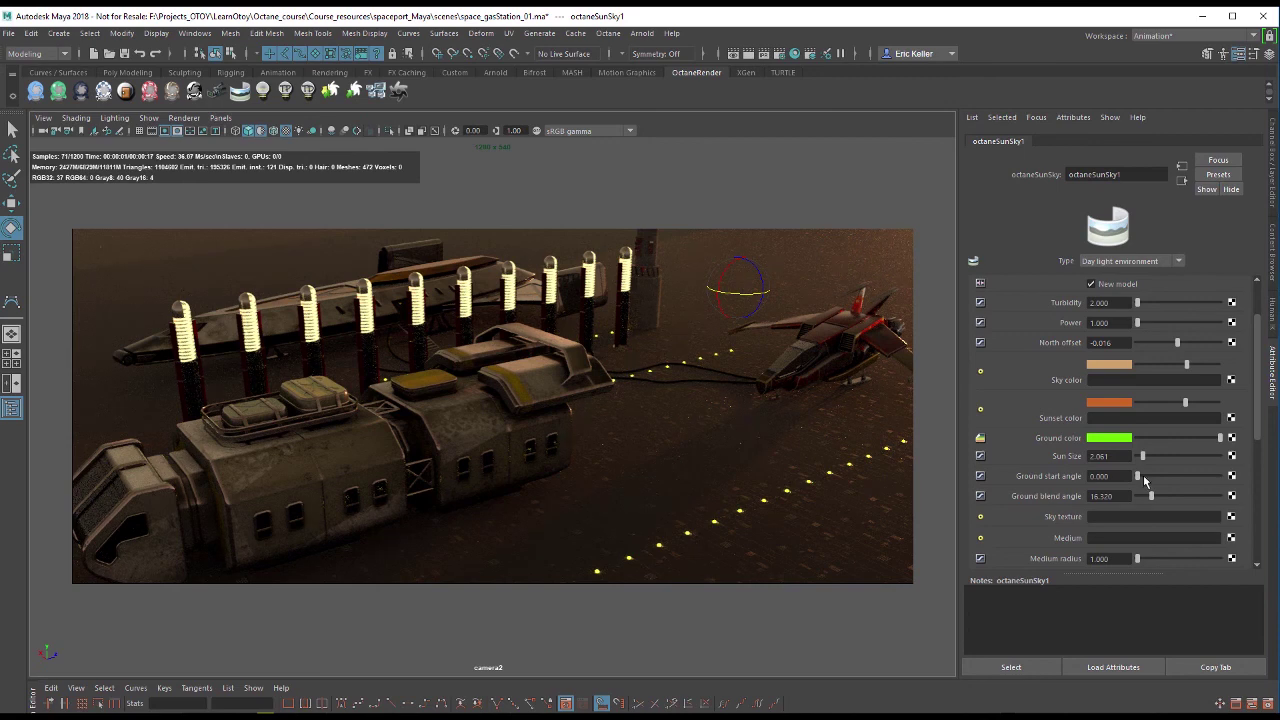
Set Sun Size to 1.570, ground start angle to 0.000 and ground blend angle to 1.000.
drag(1144, 480, 1211, 485)
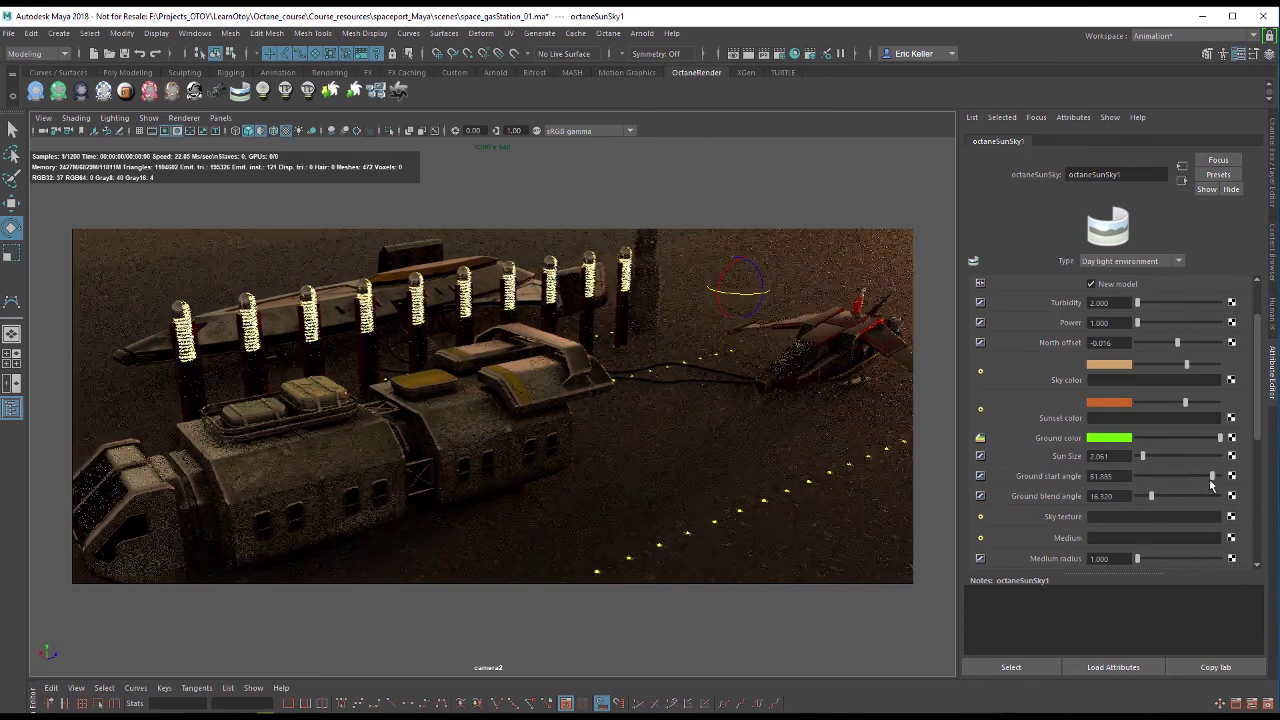
drag(1145, 457, 1141, 458)
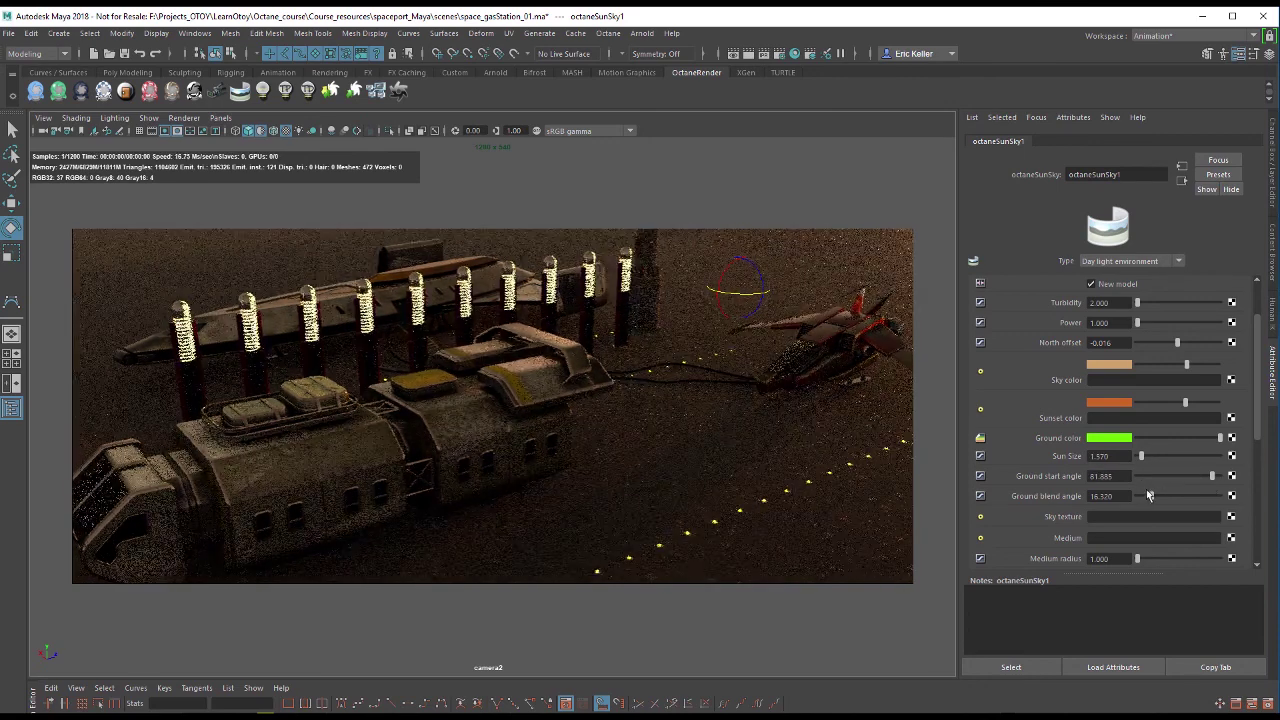
drag(1210, 502, 1161, 495)
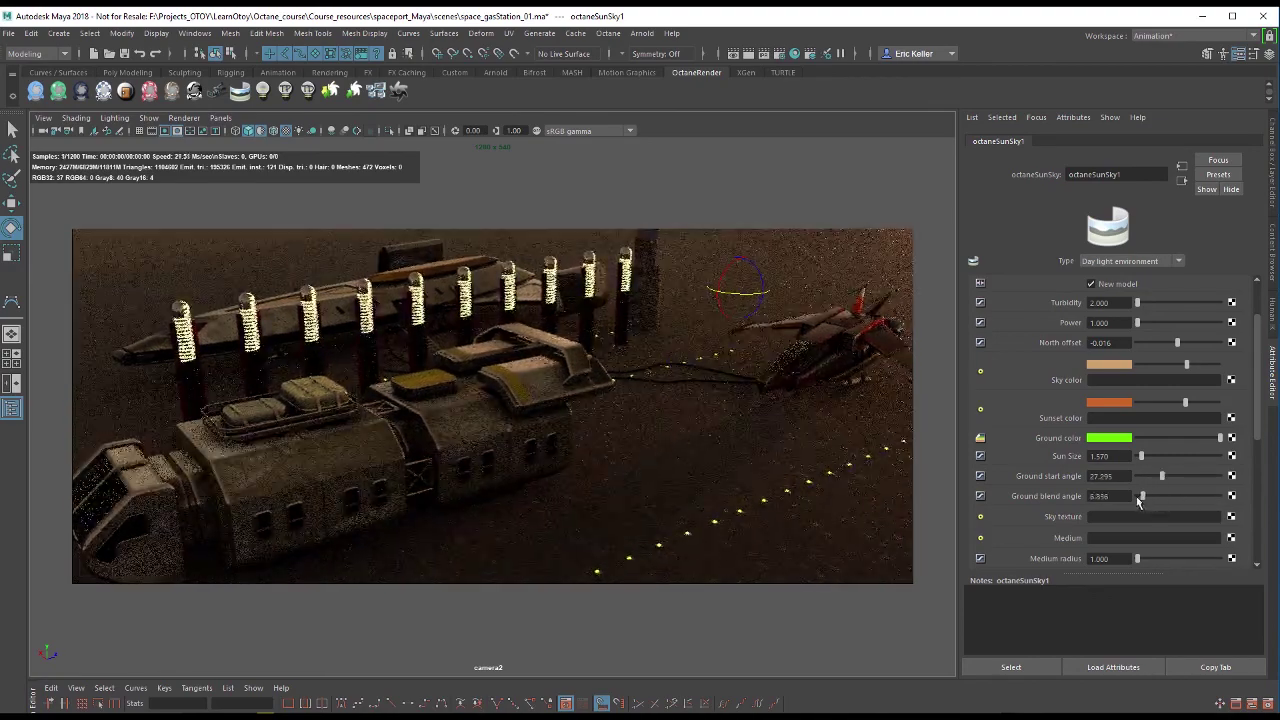
drag(1136, 496, 1102, 443)
Enter ground start angle 1 and ground blend angle 90, then face the sunset.
click(1095, 476)
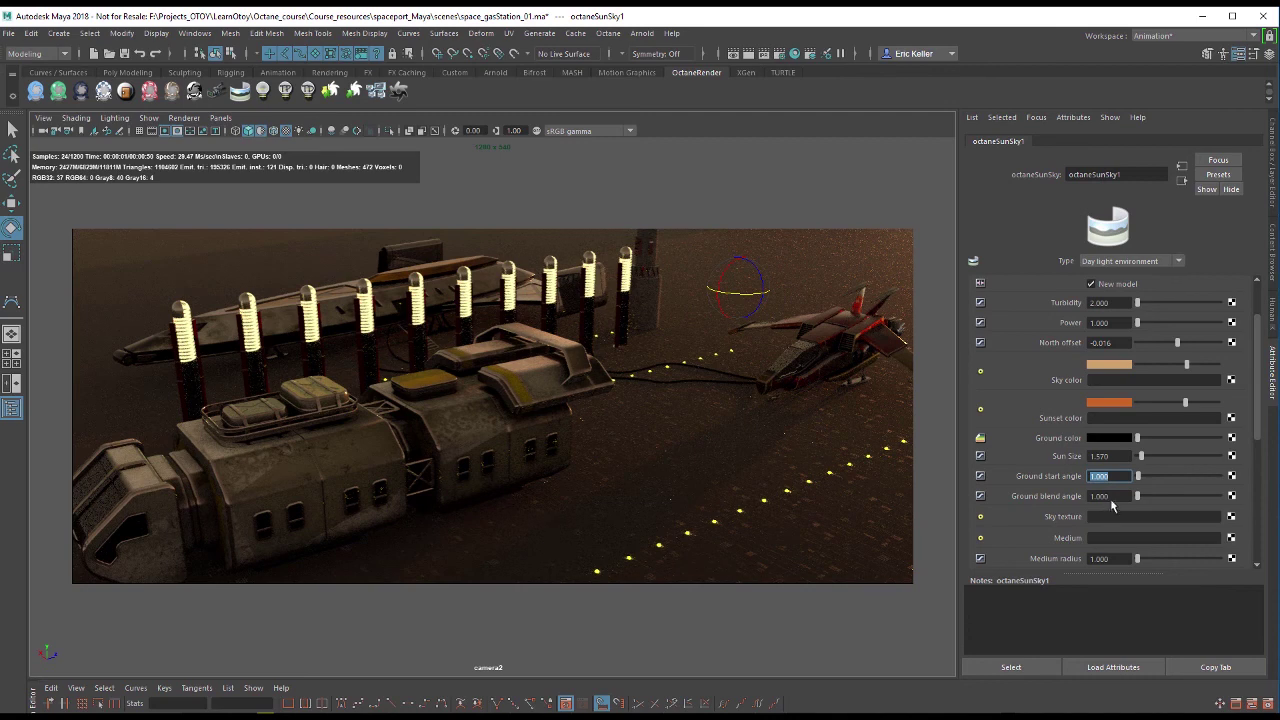
key(Tab)
text(90)
key(Return)
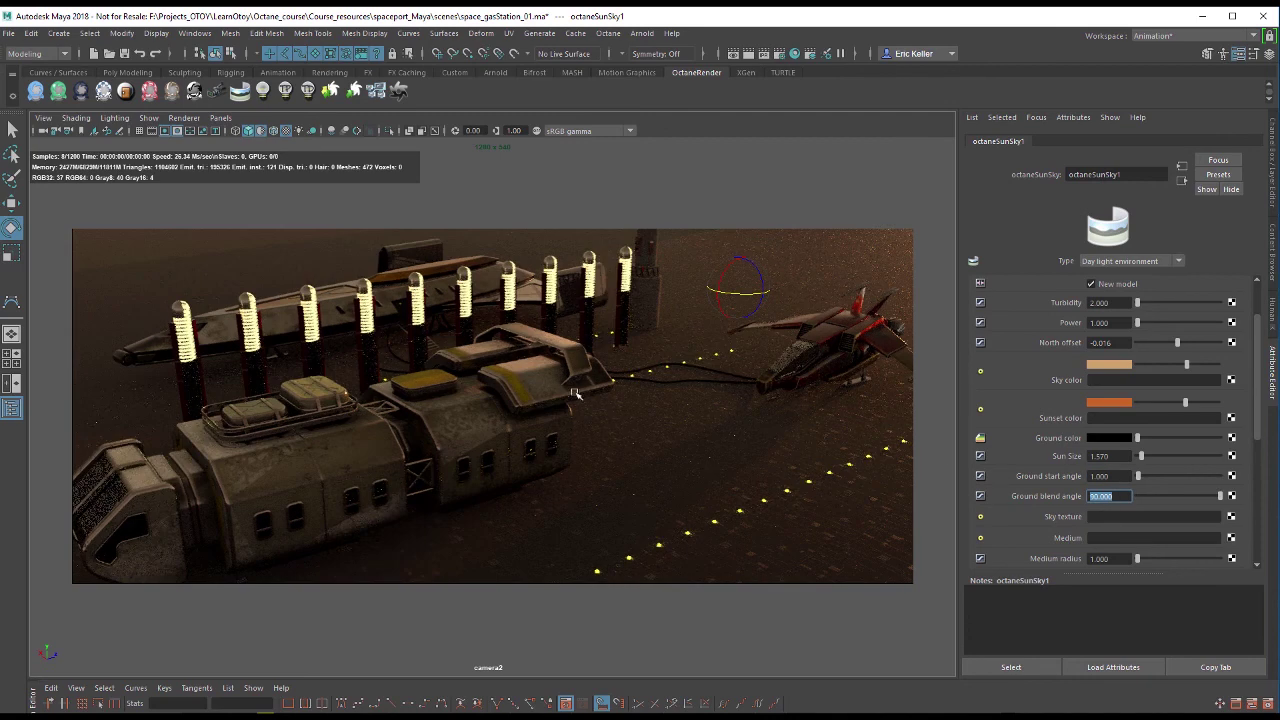
alt+drag(571, 457, 600, 445)
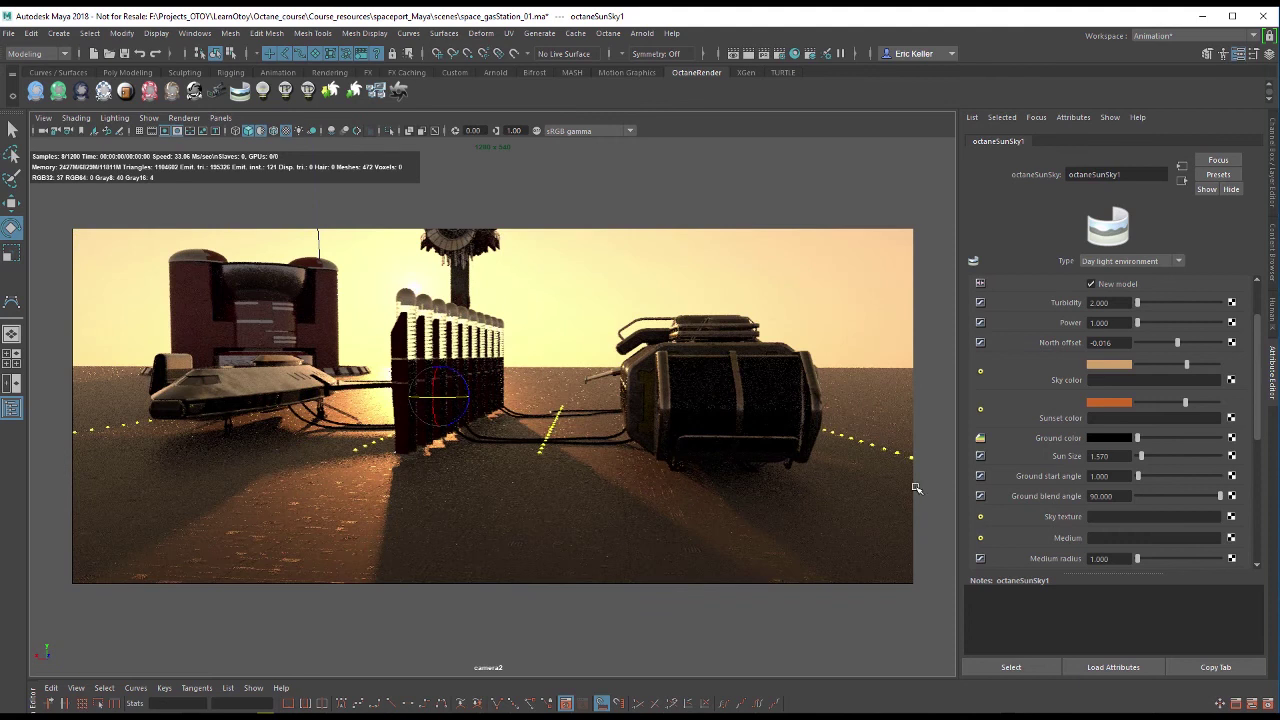
Connect an Octane Image Texture loading DS360_001_Ref.hdr to the Sky texture.
click(1232, 517)
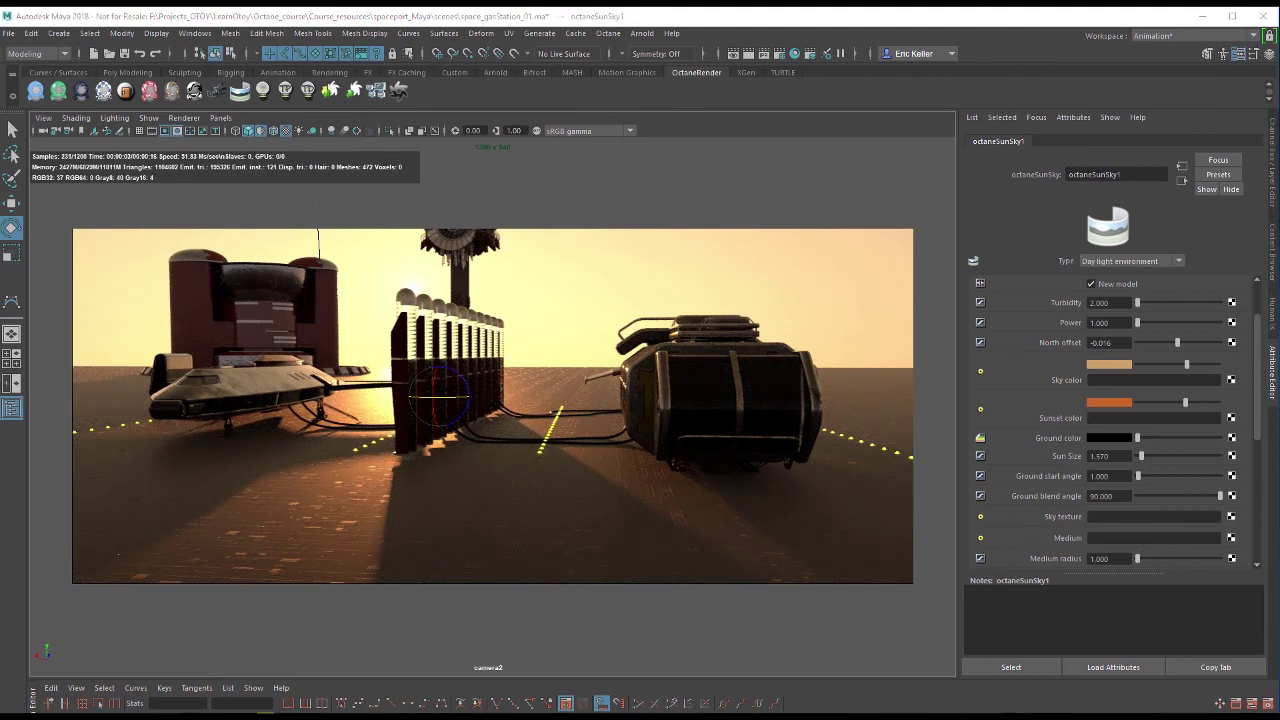
drag(401, 154, 586, 182)
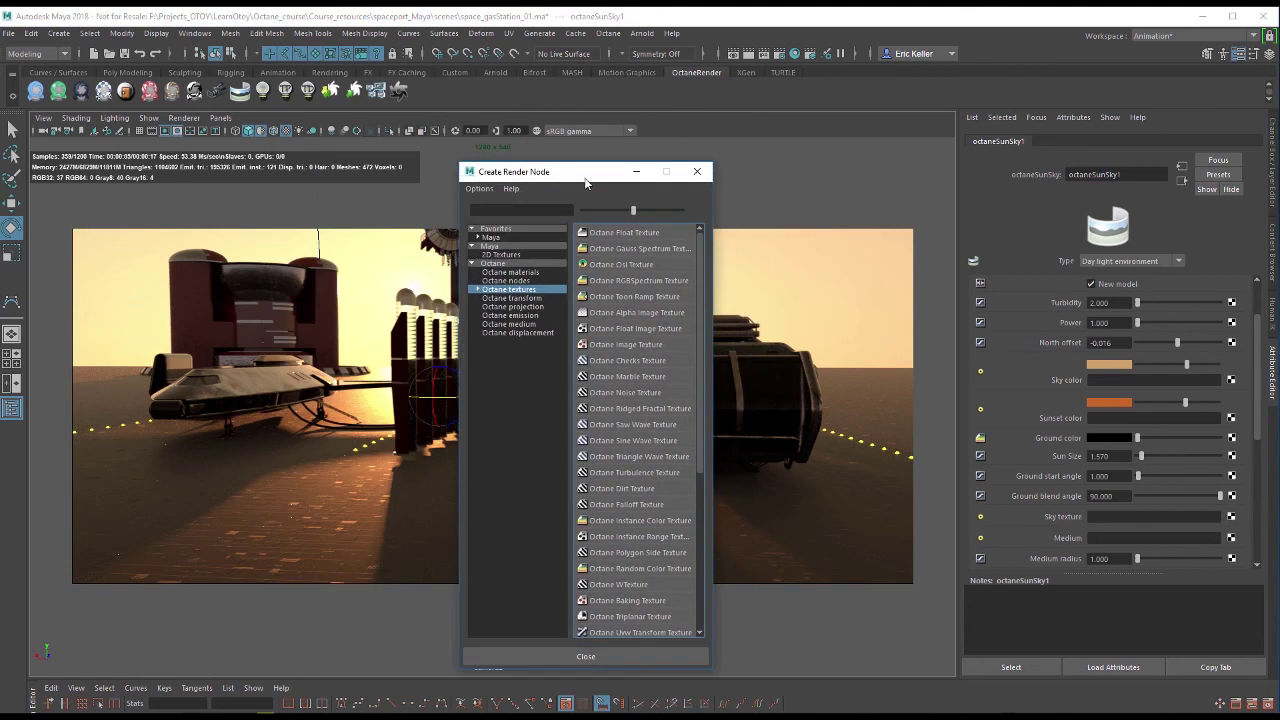
click(626, 344)
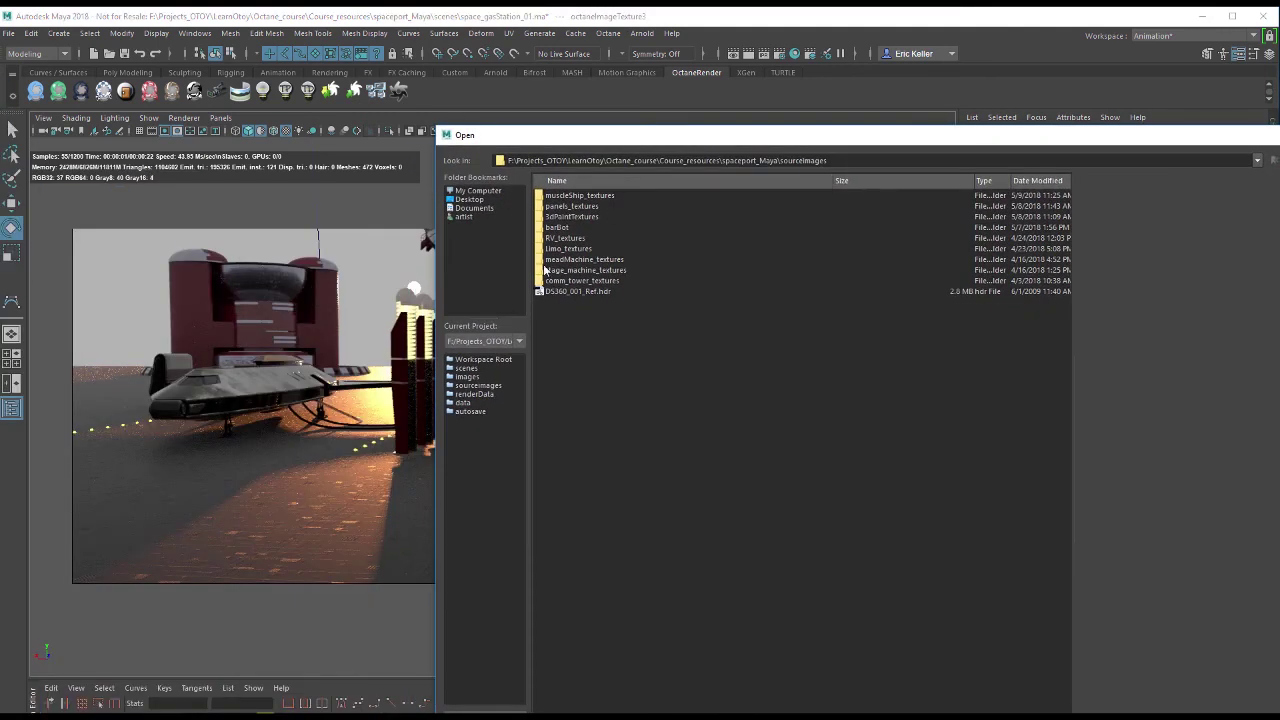
click(562, 291)
drag(775, 150, 398, 149)
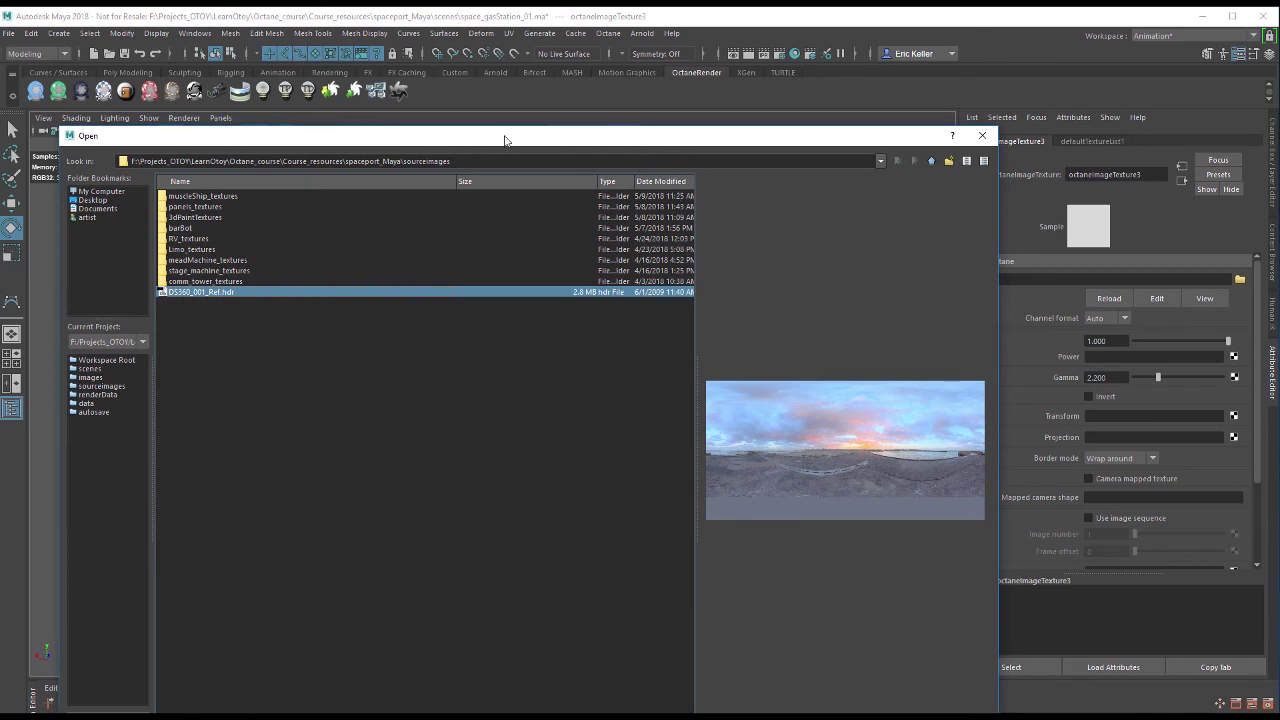
drag(505, 140, 378, 138)
key(Return)
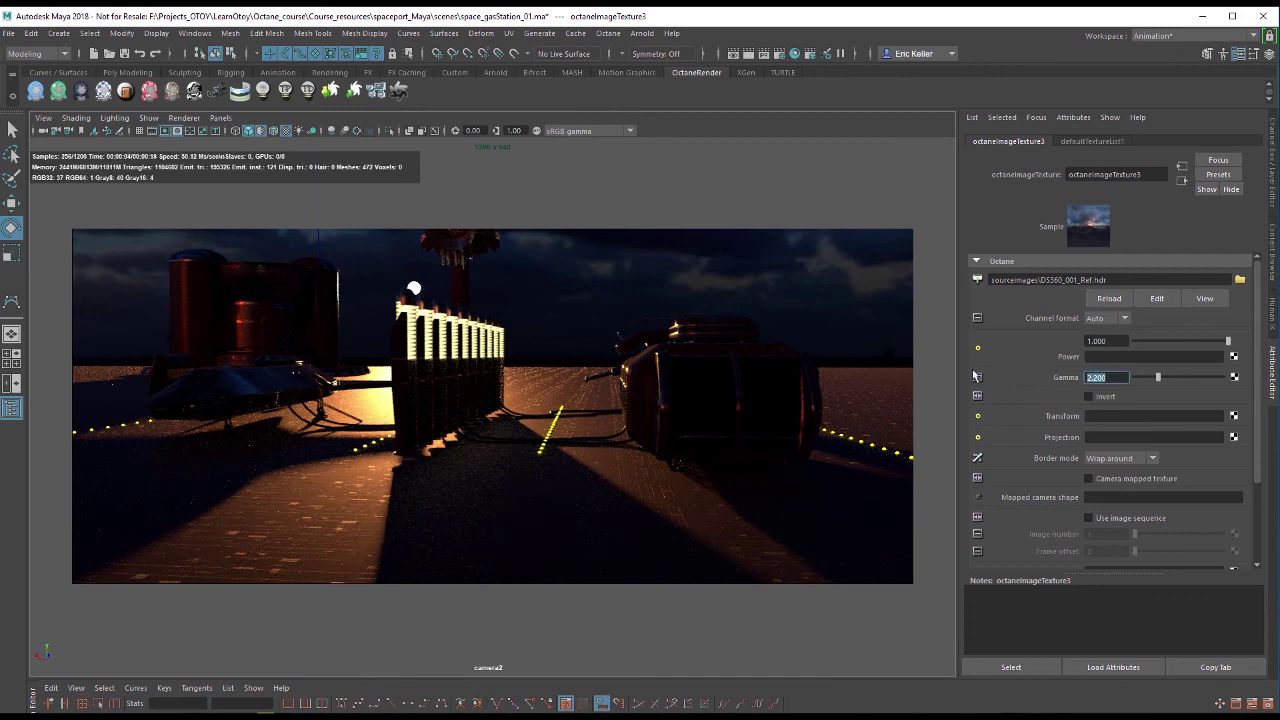
Set the HDR image texture gamma to 1.000 and return to the octaneSunSky1 settings.
text(1)
key(Return)
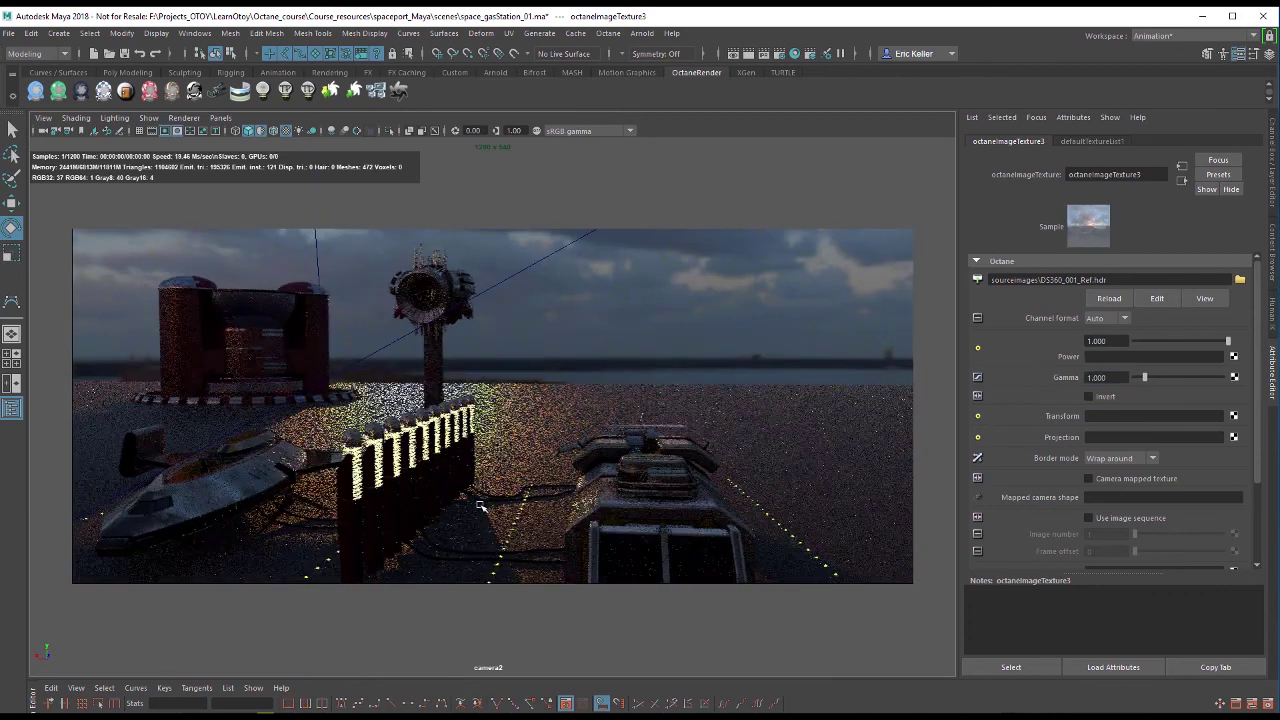
alt+drag(480, 507, 459, 491)
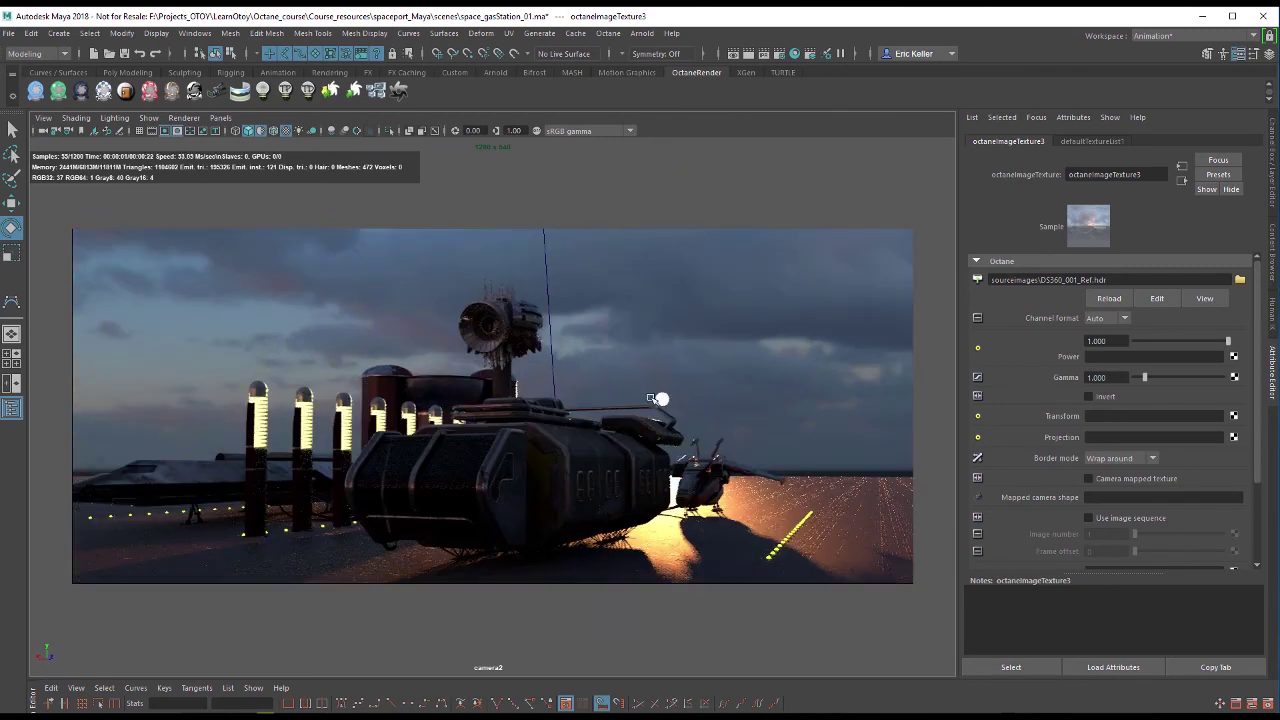
alt+drag(655, 399, 617, 453)
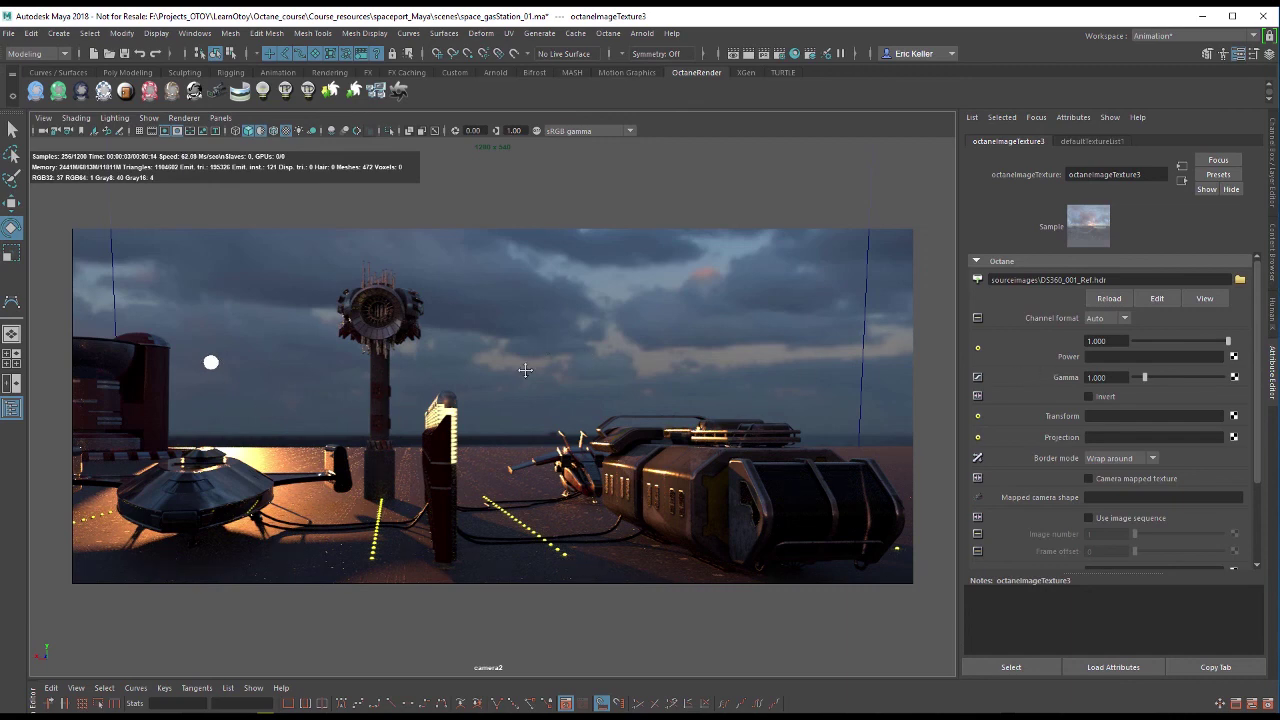
alt+drag(525, 370, 490, 420)
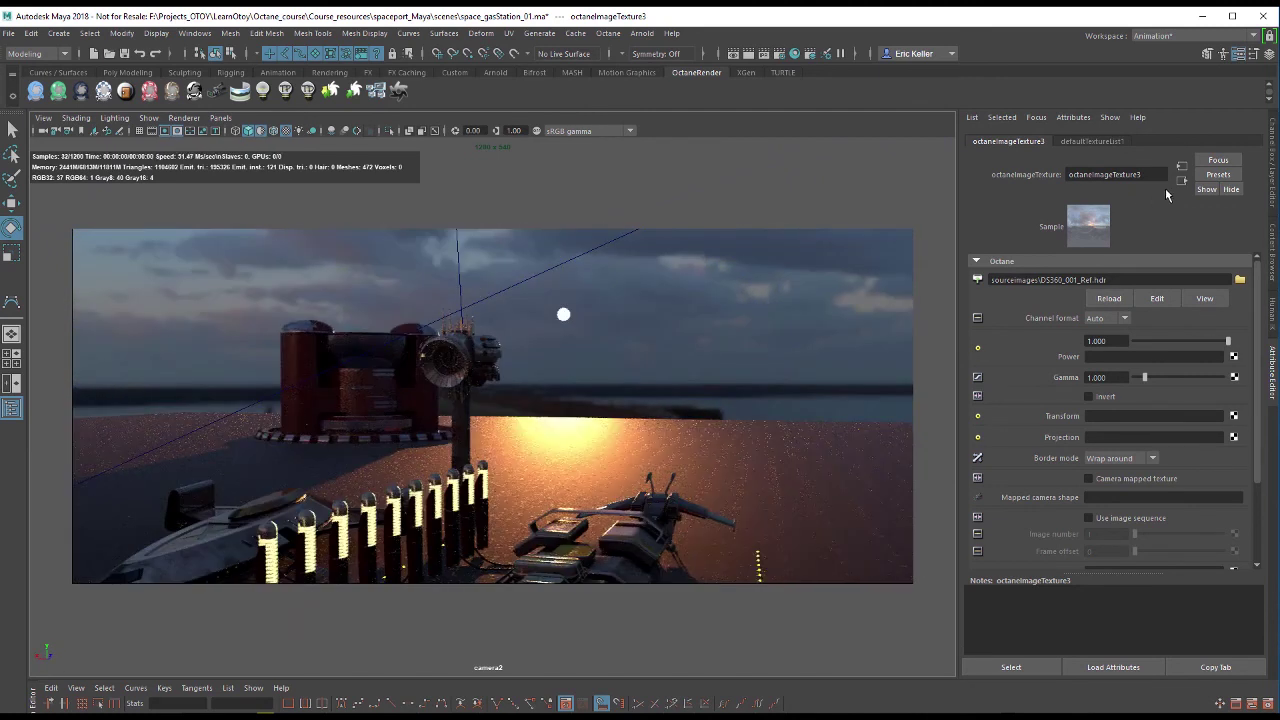
click(1182, 182)
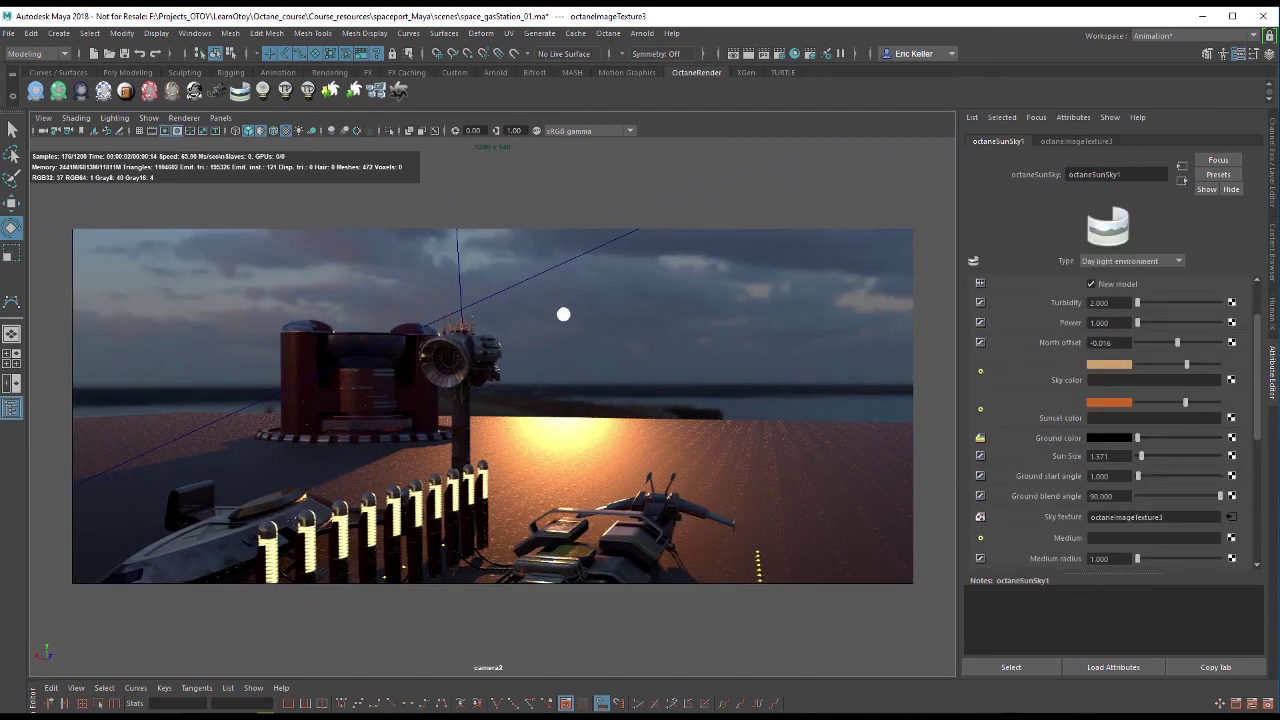
Break the Sky texture connection to remove the HDR image, then look down on the station.
right_click(1062, 520)
click(1107, 551)
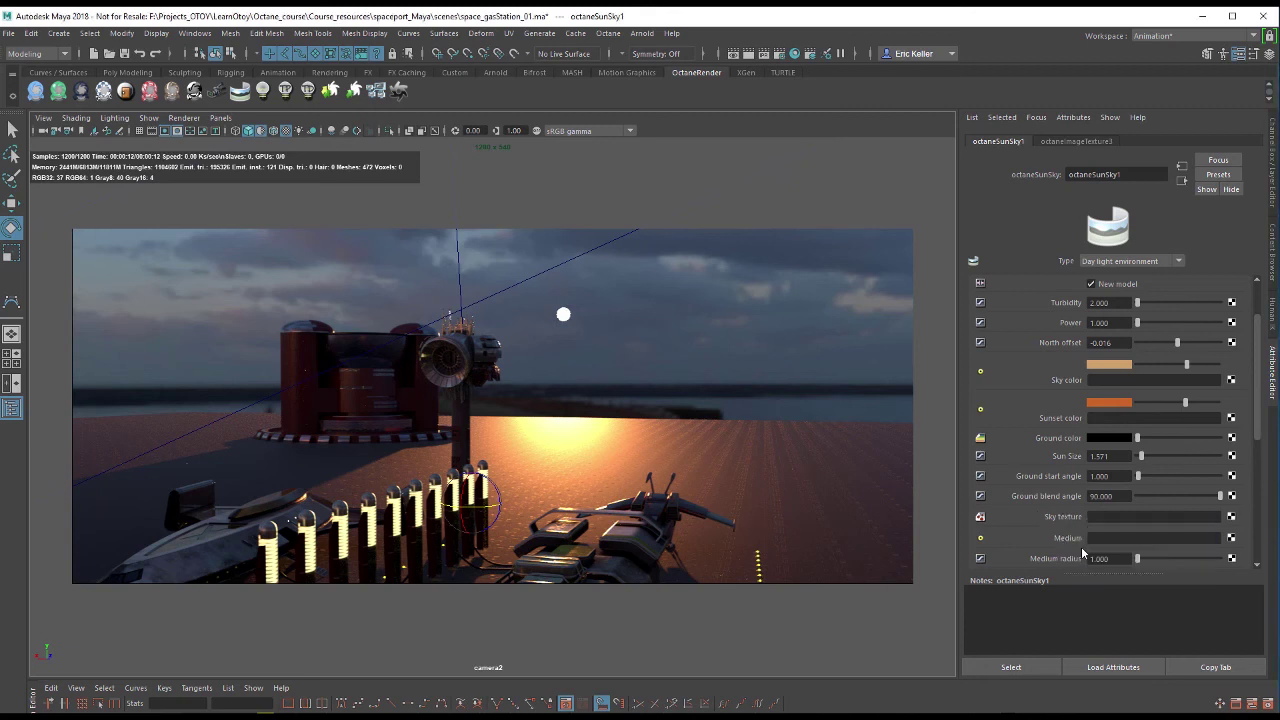
alt+middle_drag(520, 414, 541, 318)
alt+drag(541, 318, 424, 328)
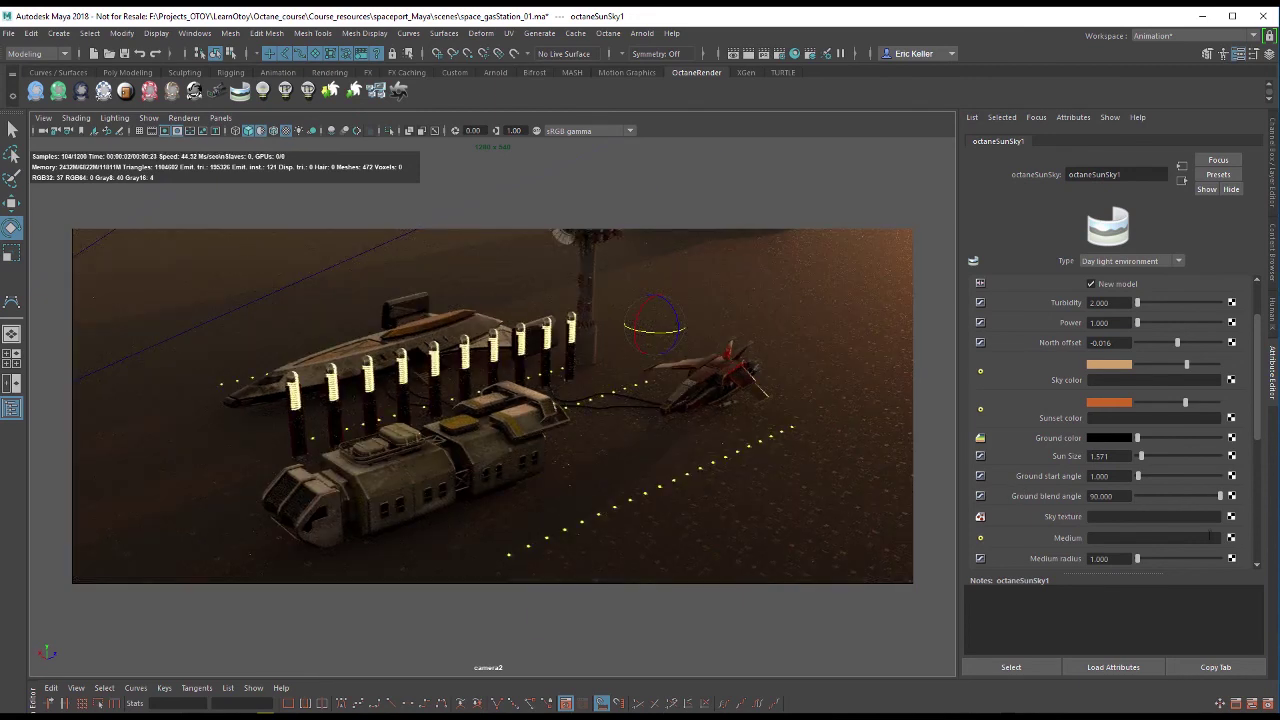
Show the Daylight type choices, Sun direction and Daylight system, under Day light environment.
scroll(1160, 466, down, 3)
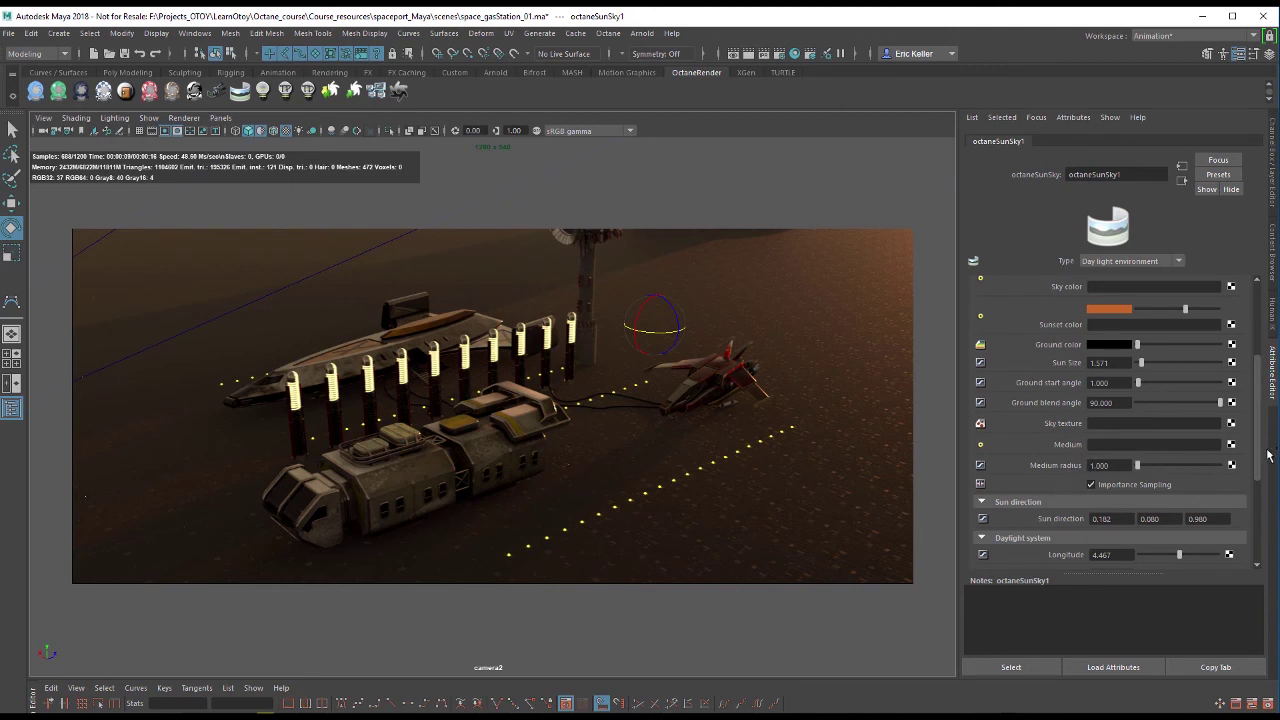
drag(1259, 459, 1258, 392)
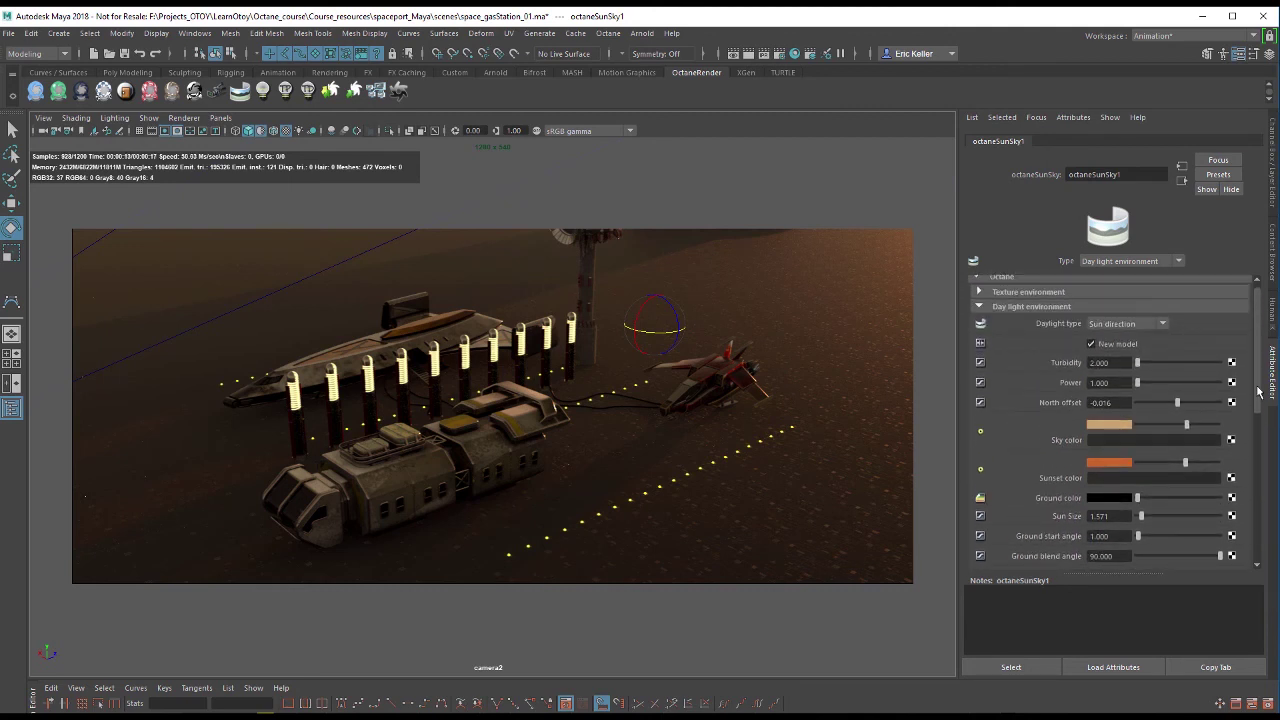
click(1117, 326)
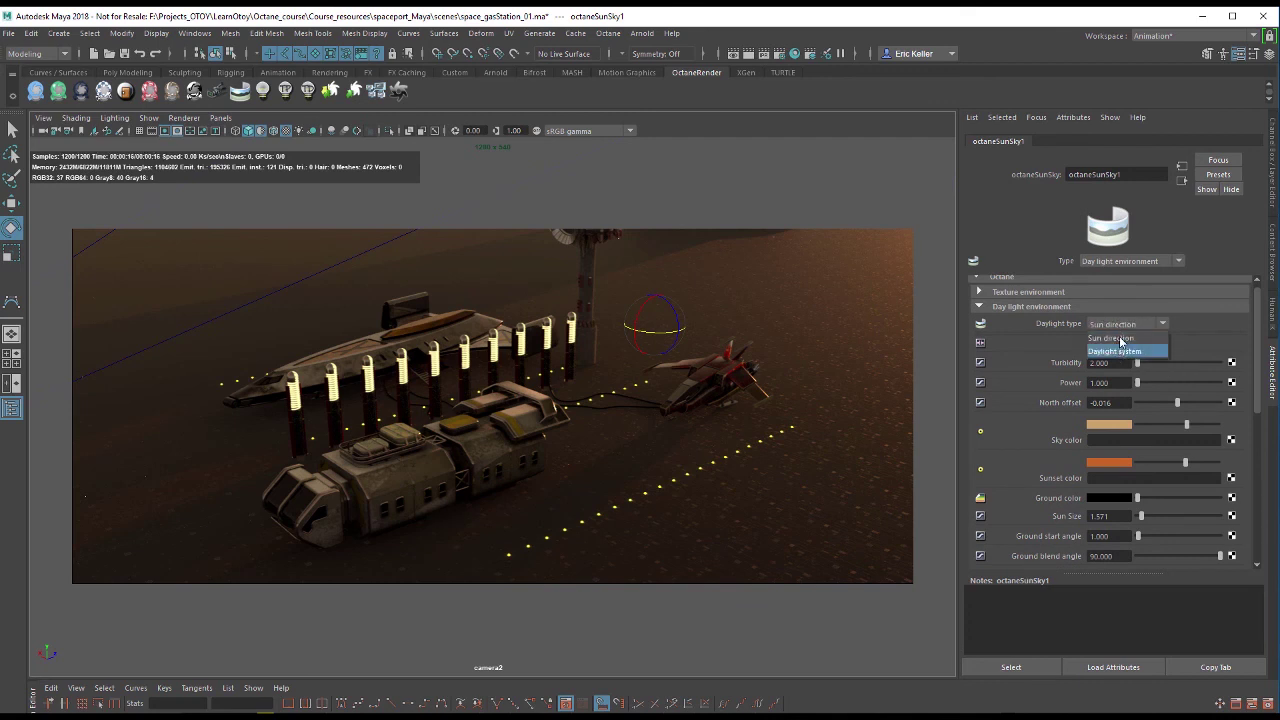